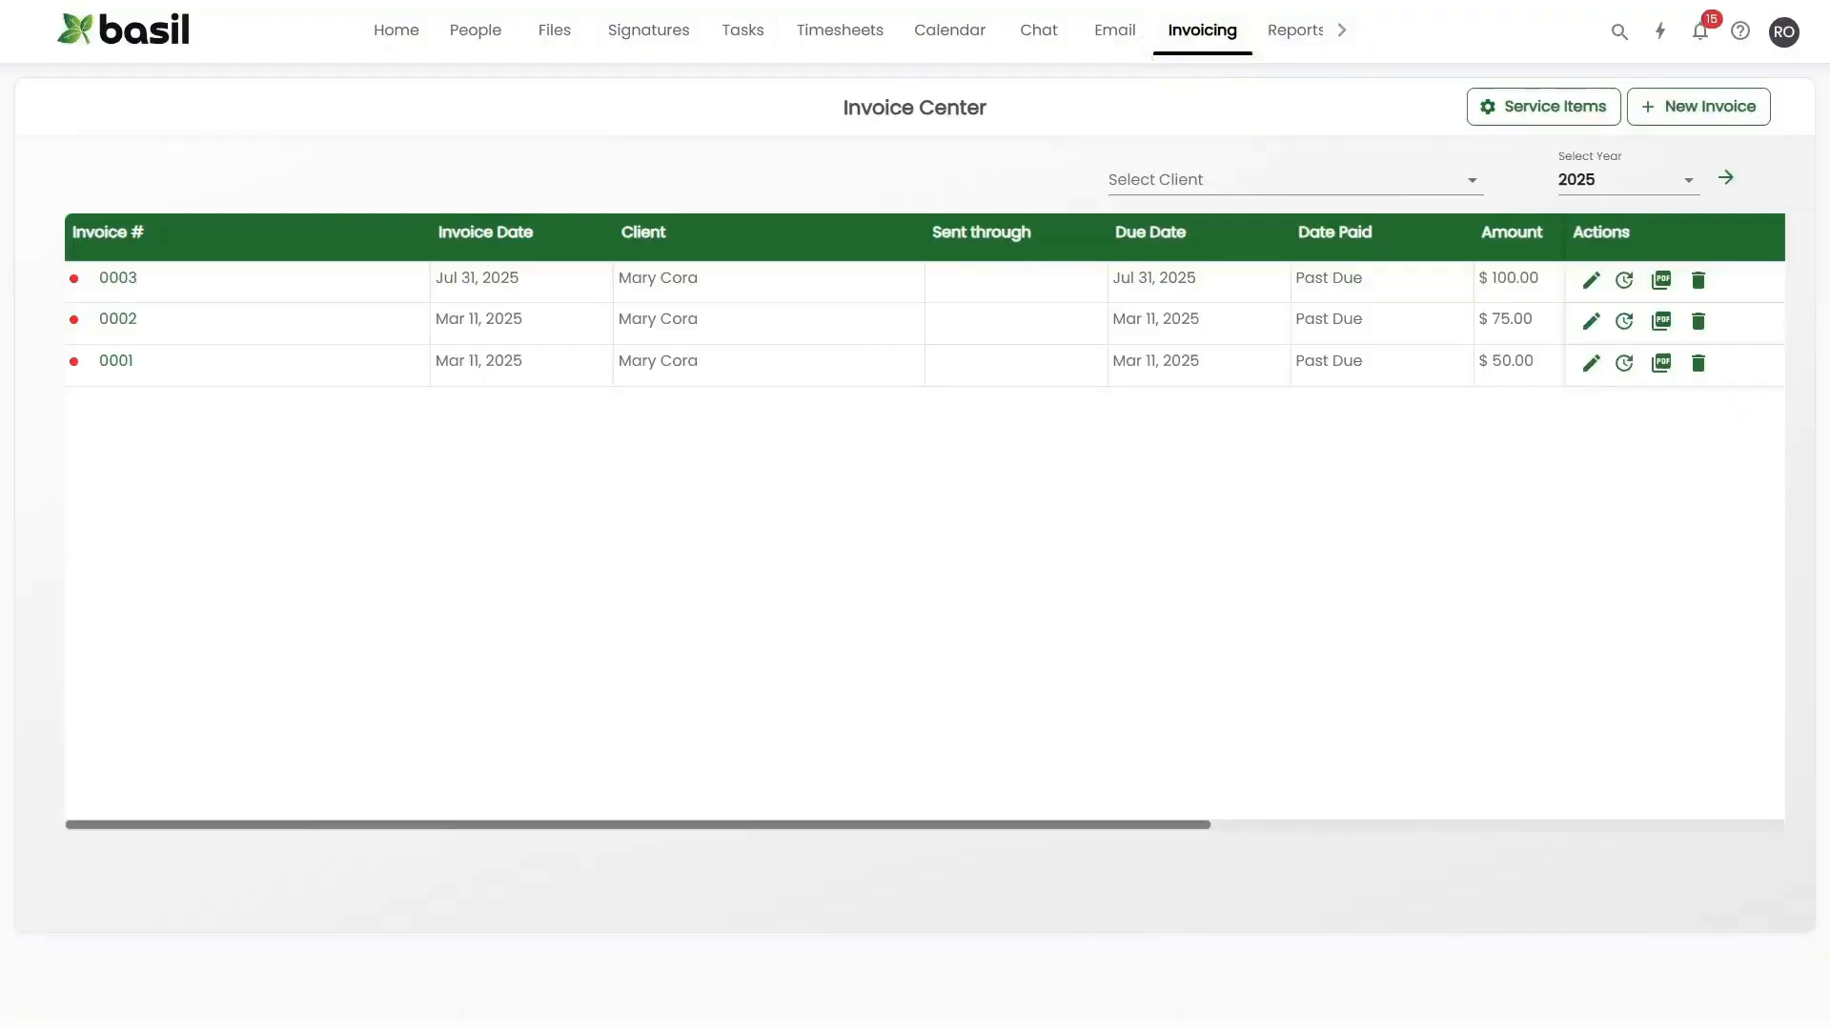
Step: Choose the individual client who has existing invoices as the client filter for the 2025 invoice list
click(1294, 180)
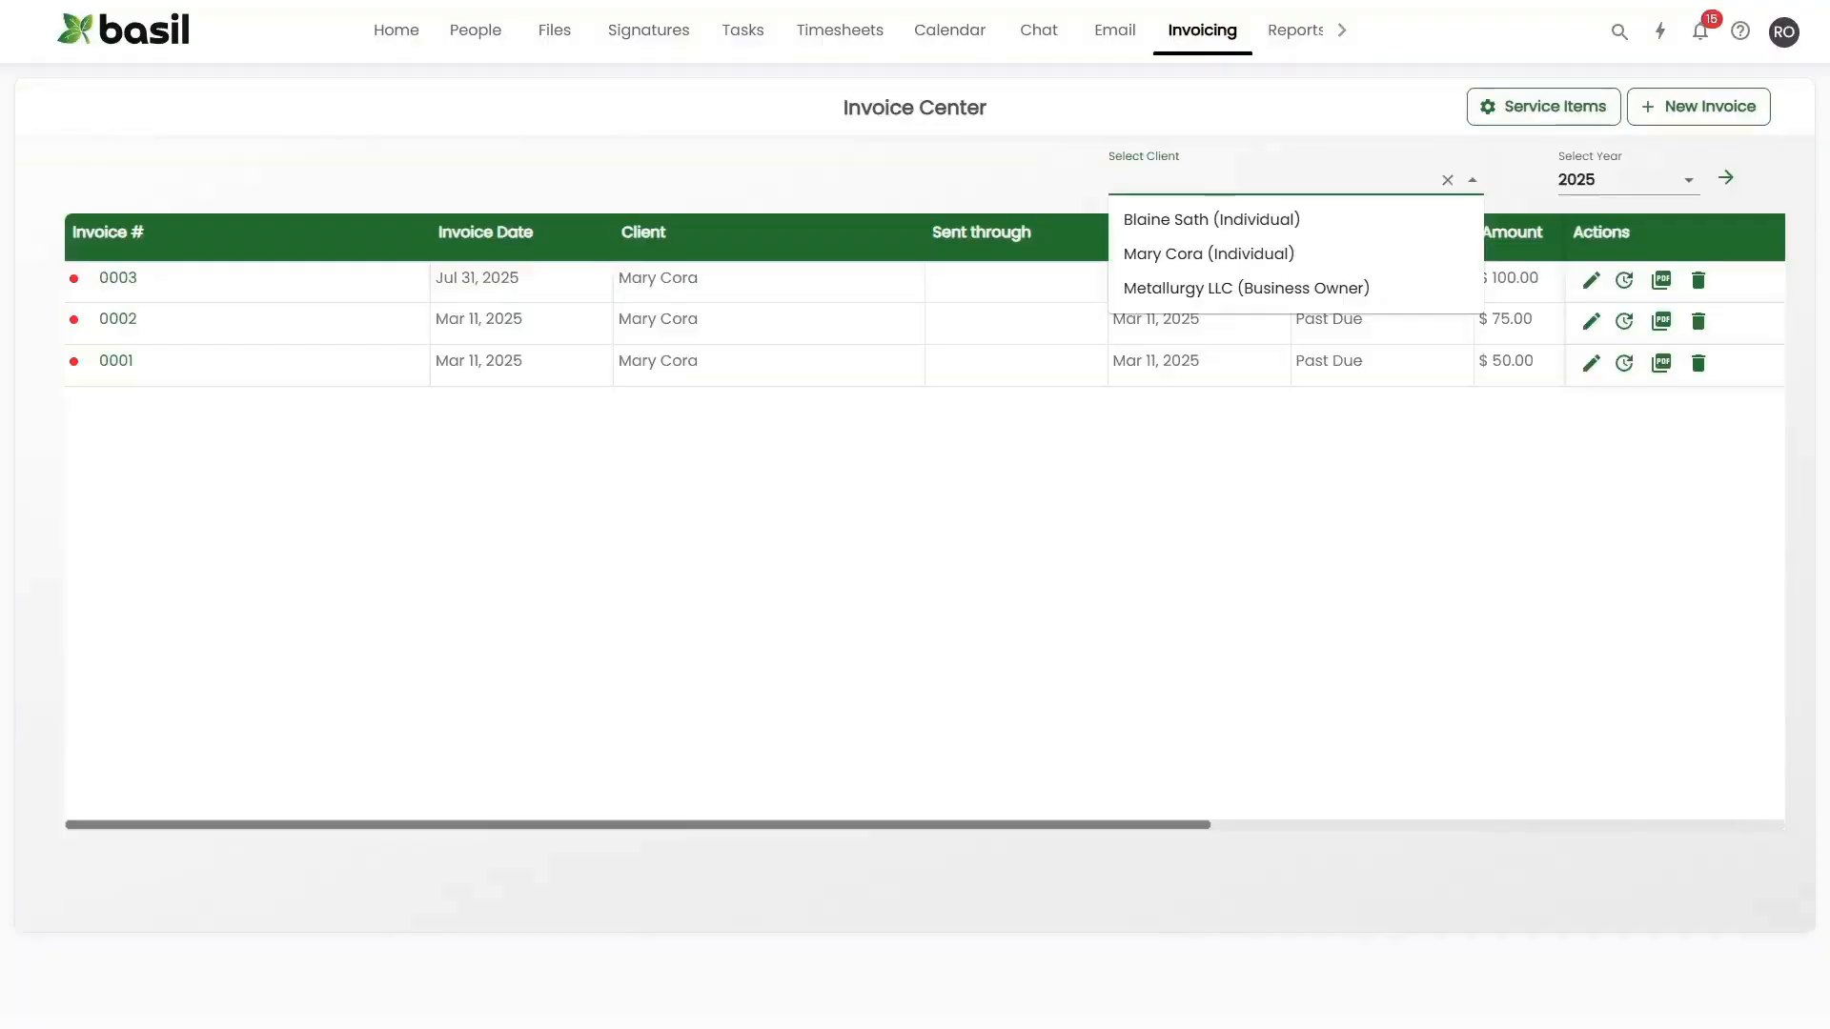
click(1209, 254)
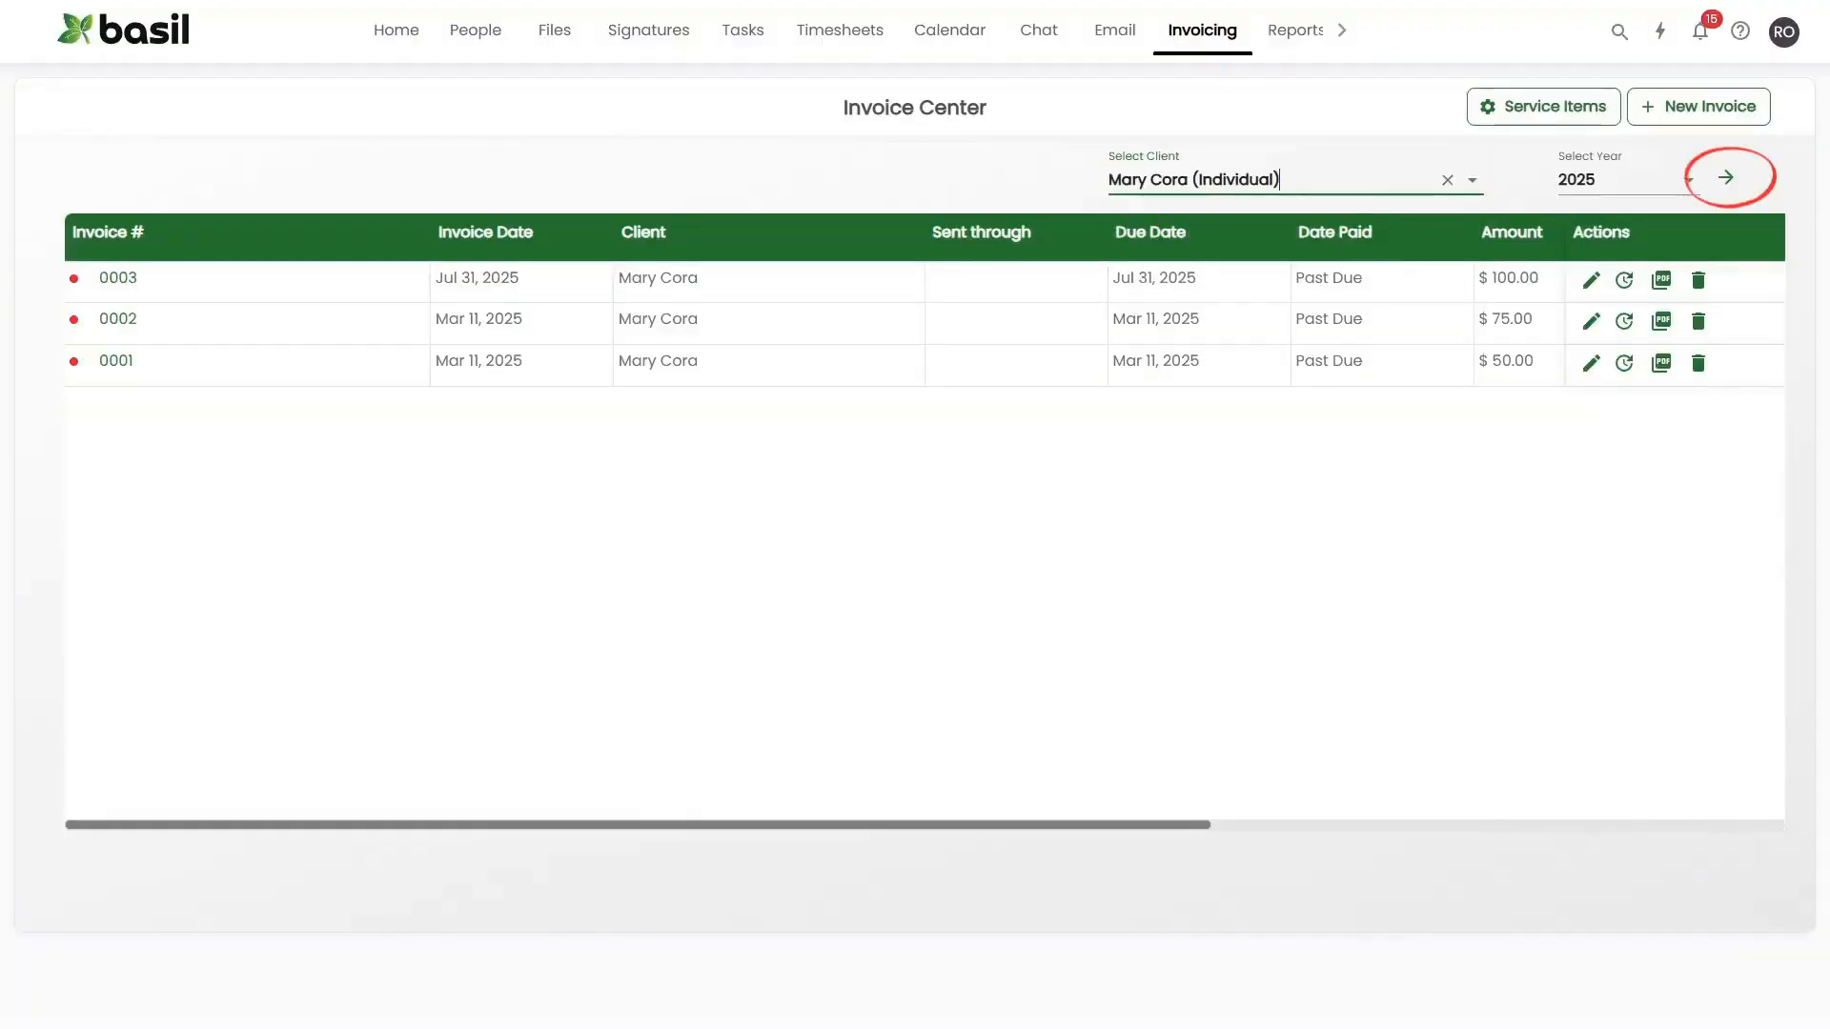
key(Tab)
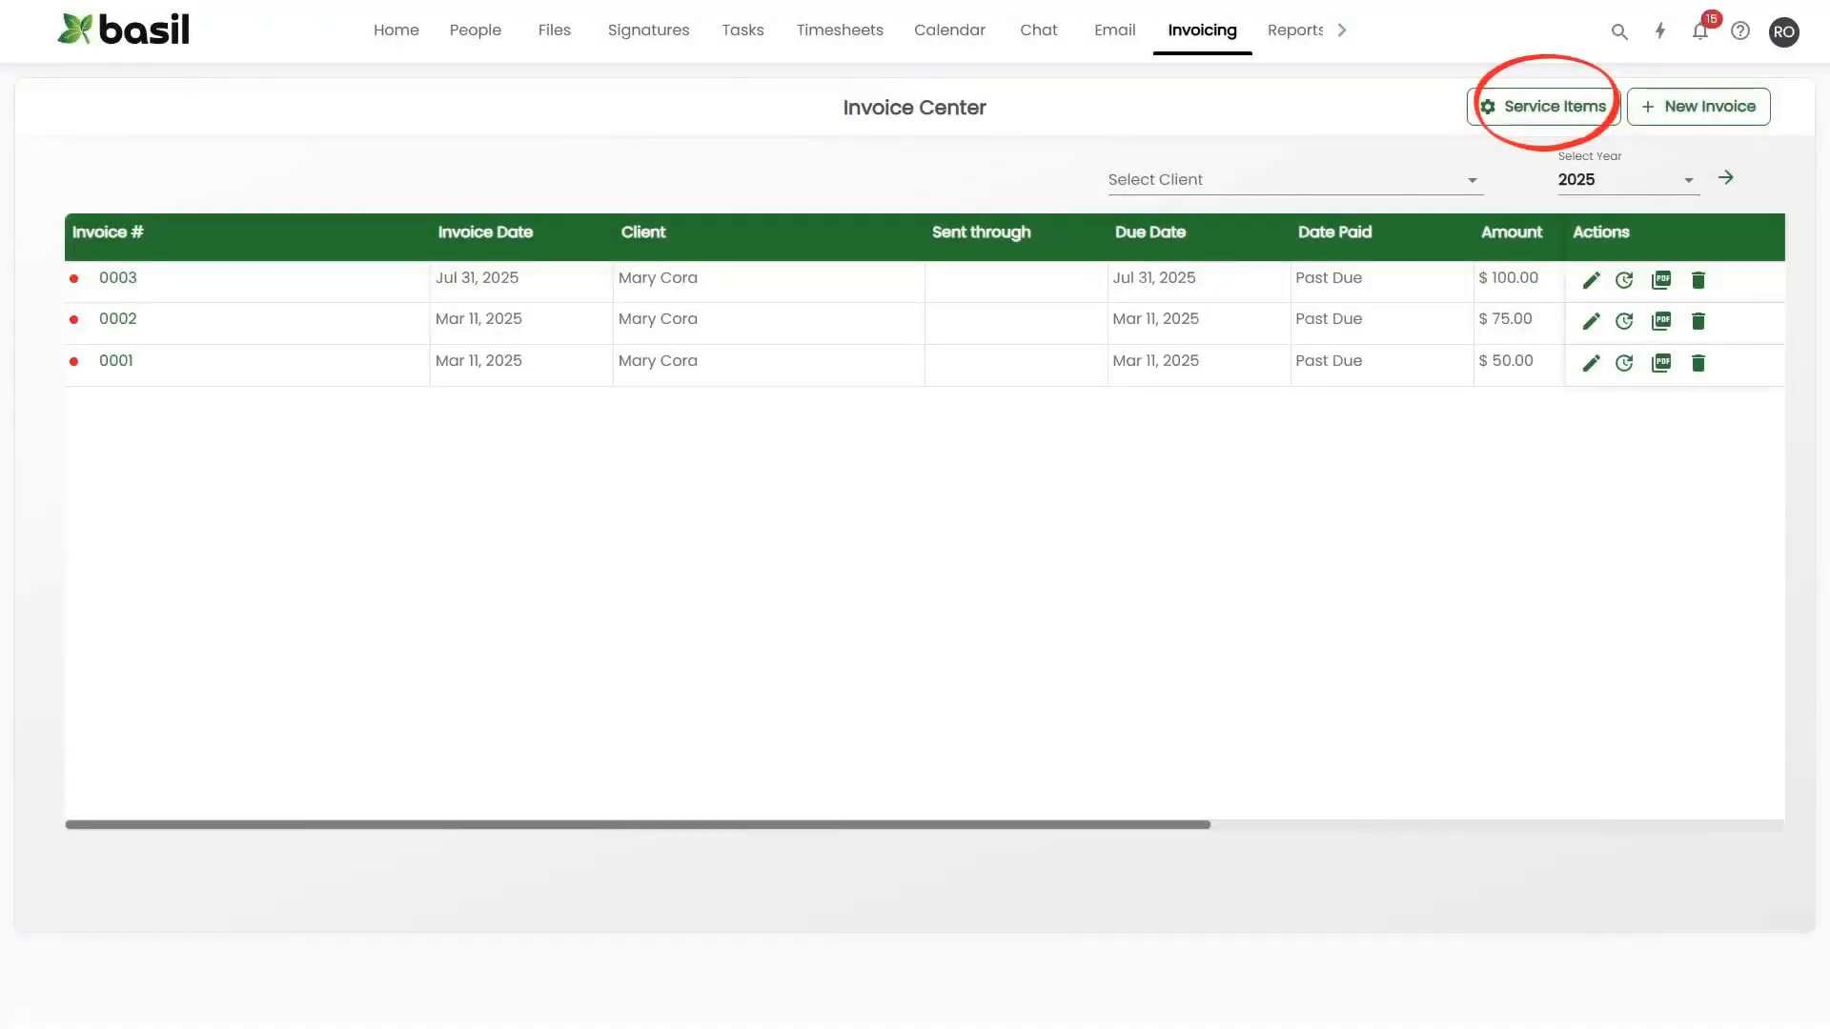
Step: Add a service item named Agreement Prep with Fixed Billing and a rate of 30
click(1544, 106)
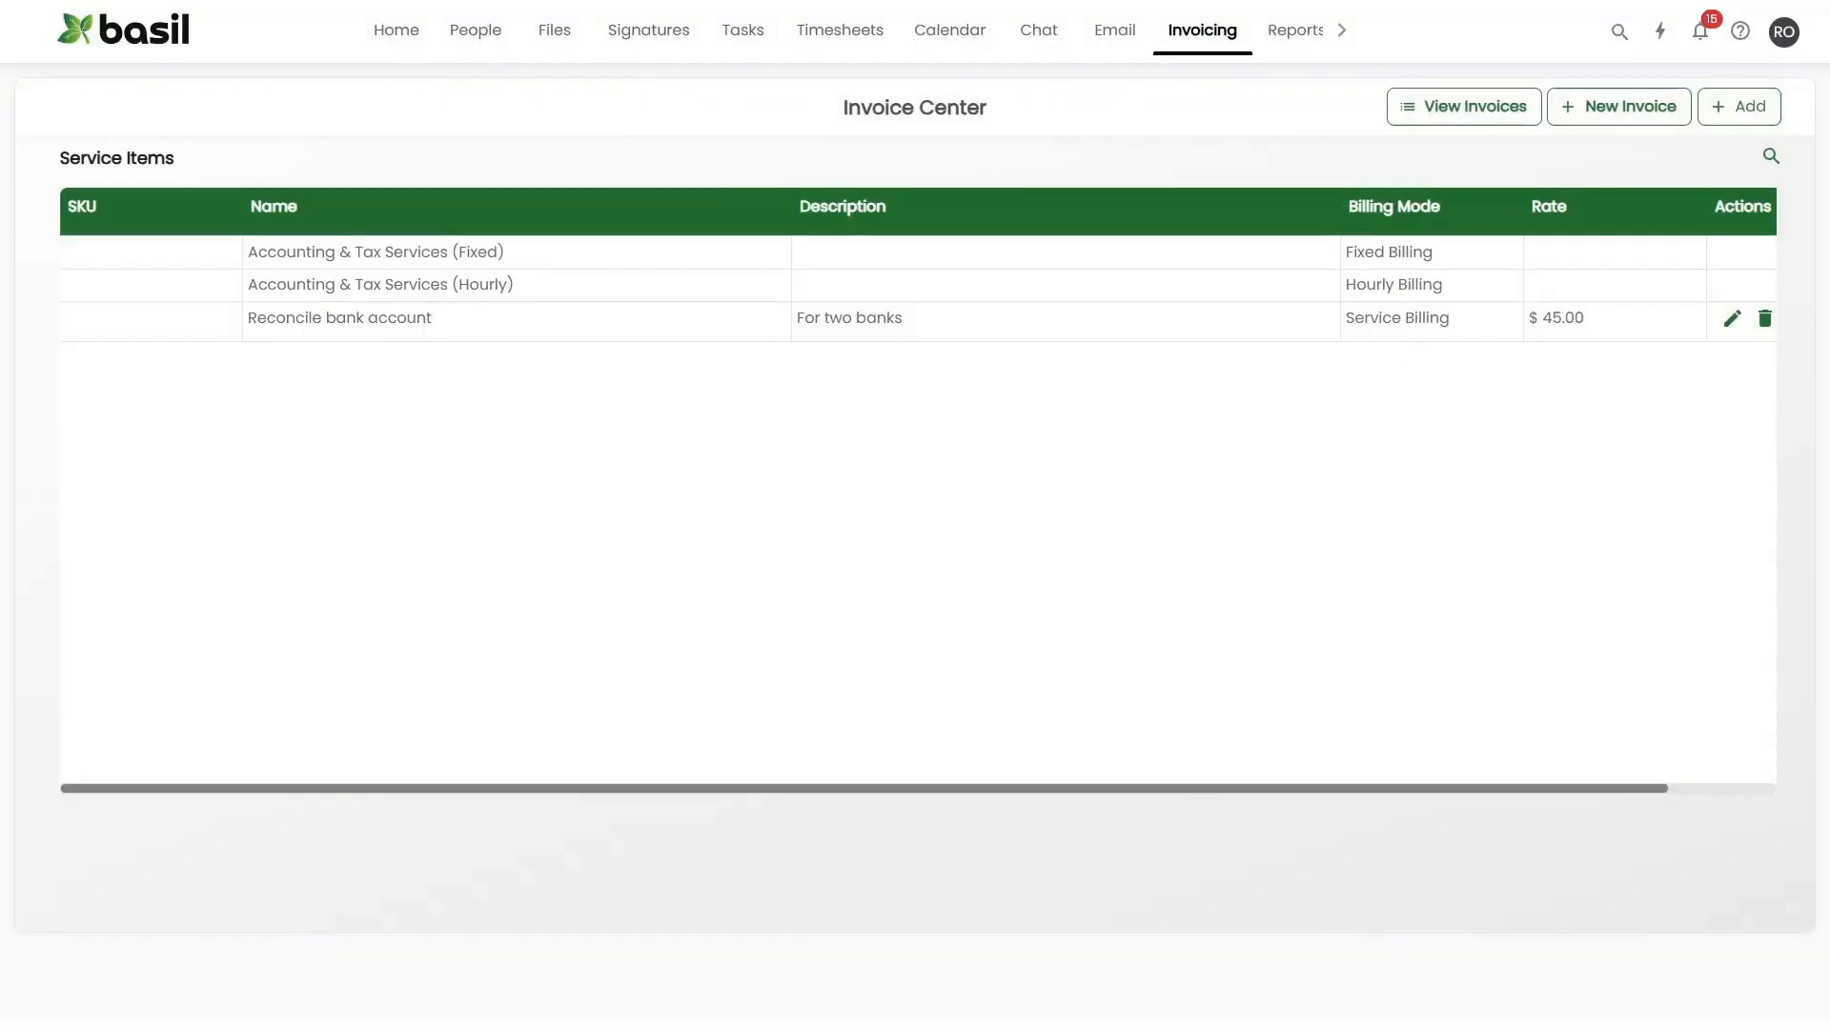
click(1739, 107)
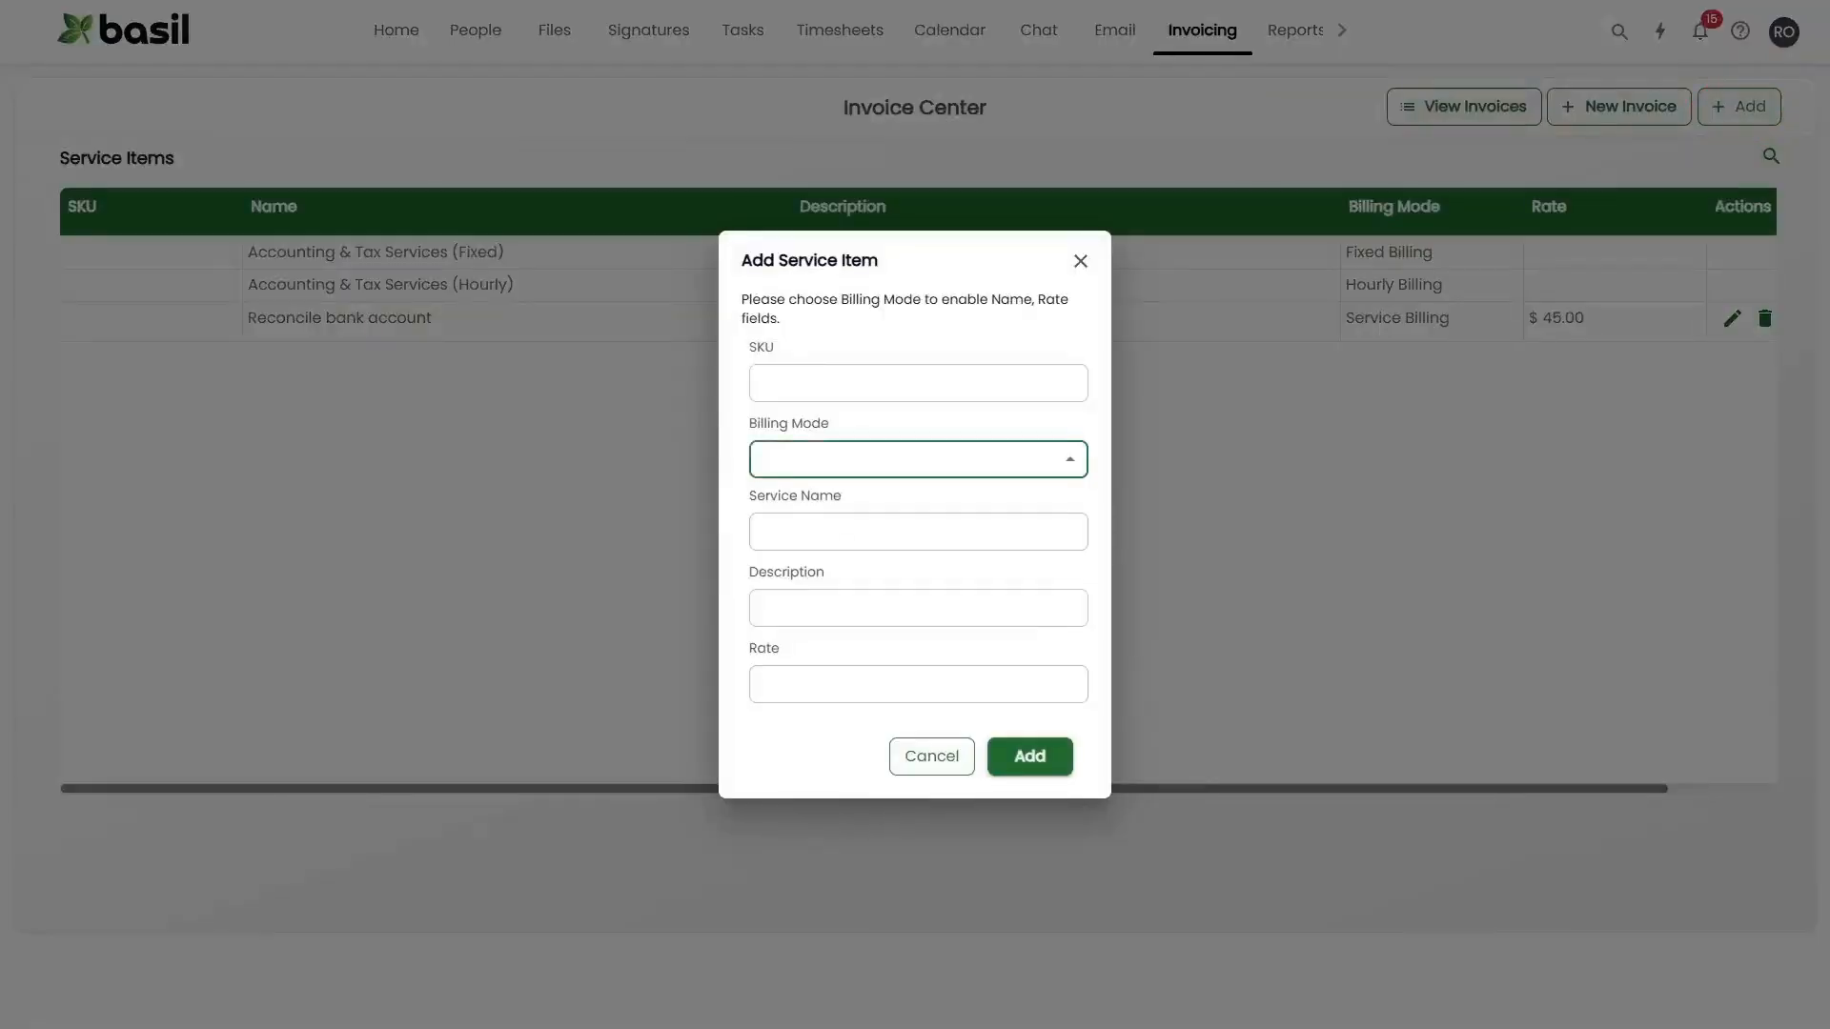
click(918, 459)
click(810, 502)
click(918, 532)
text(Agreement Prep)
click(918, 684)
text(30)
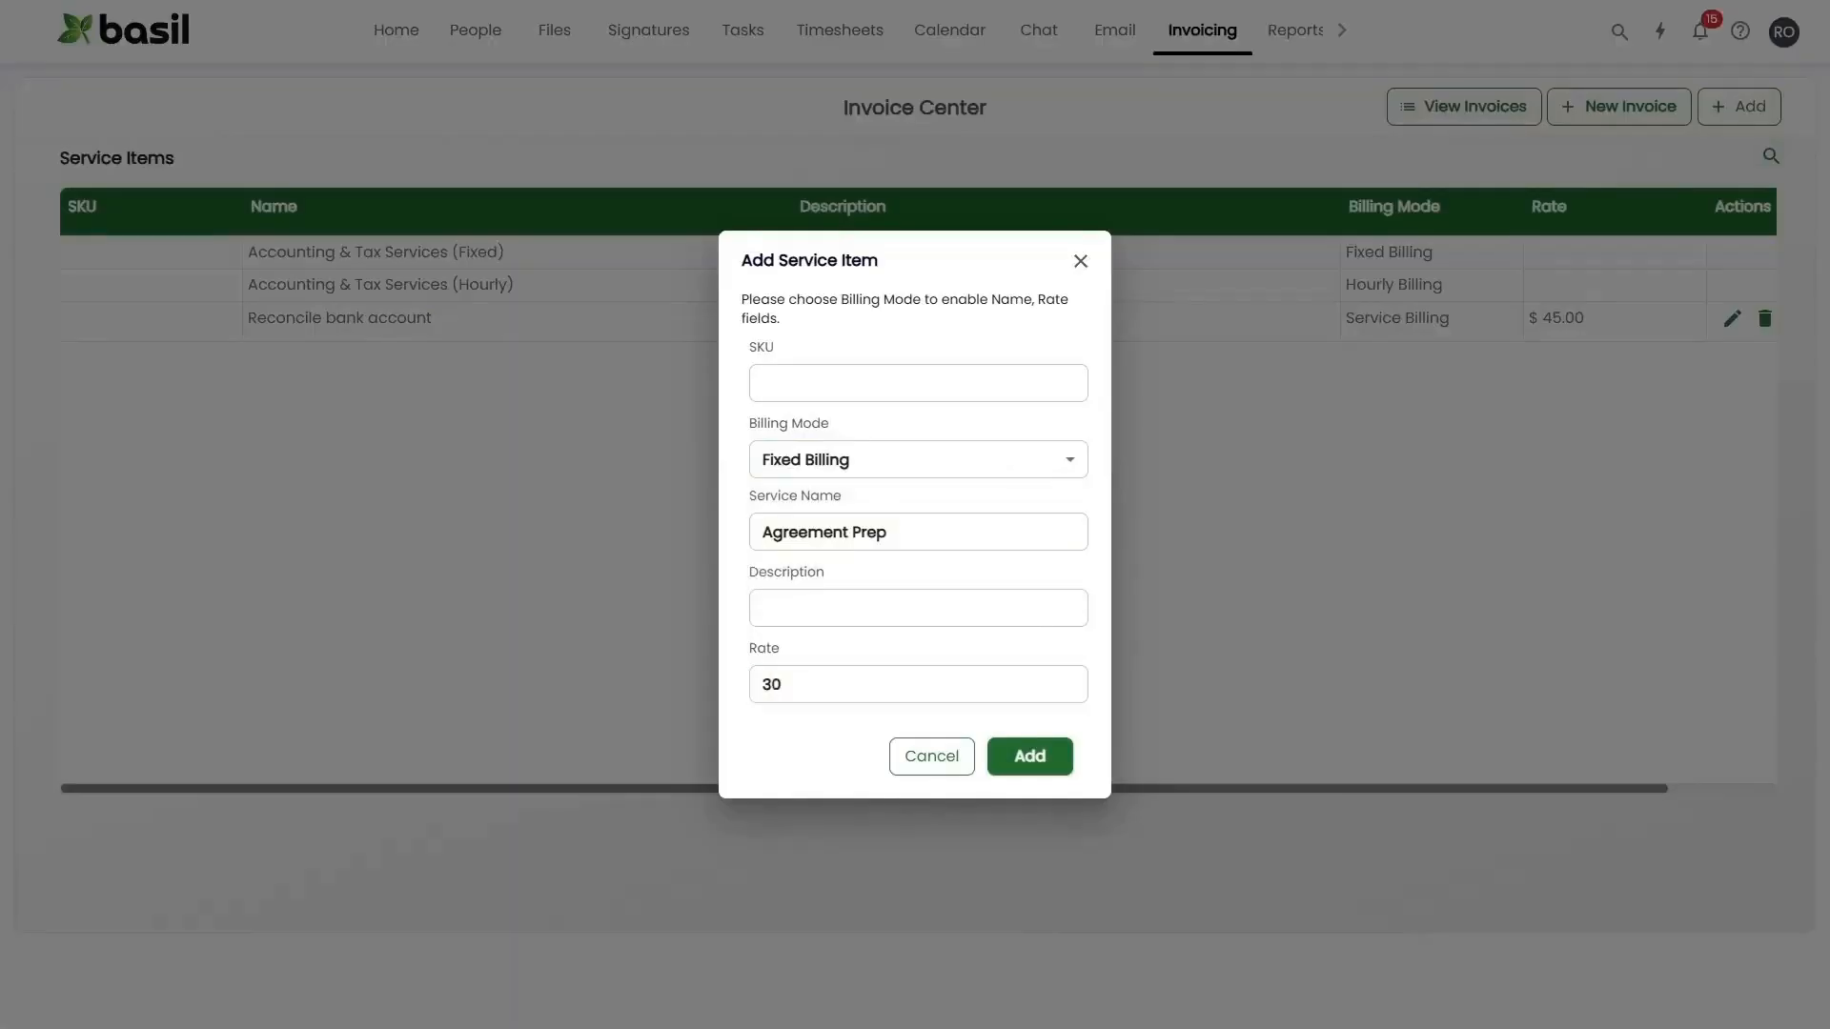
key(Return)
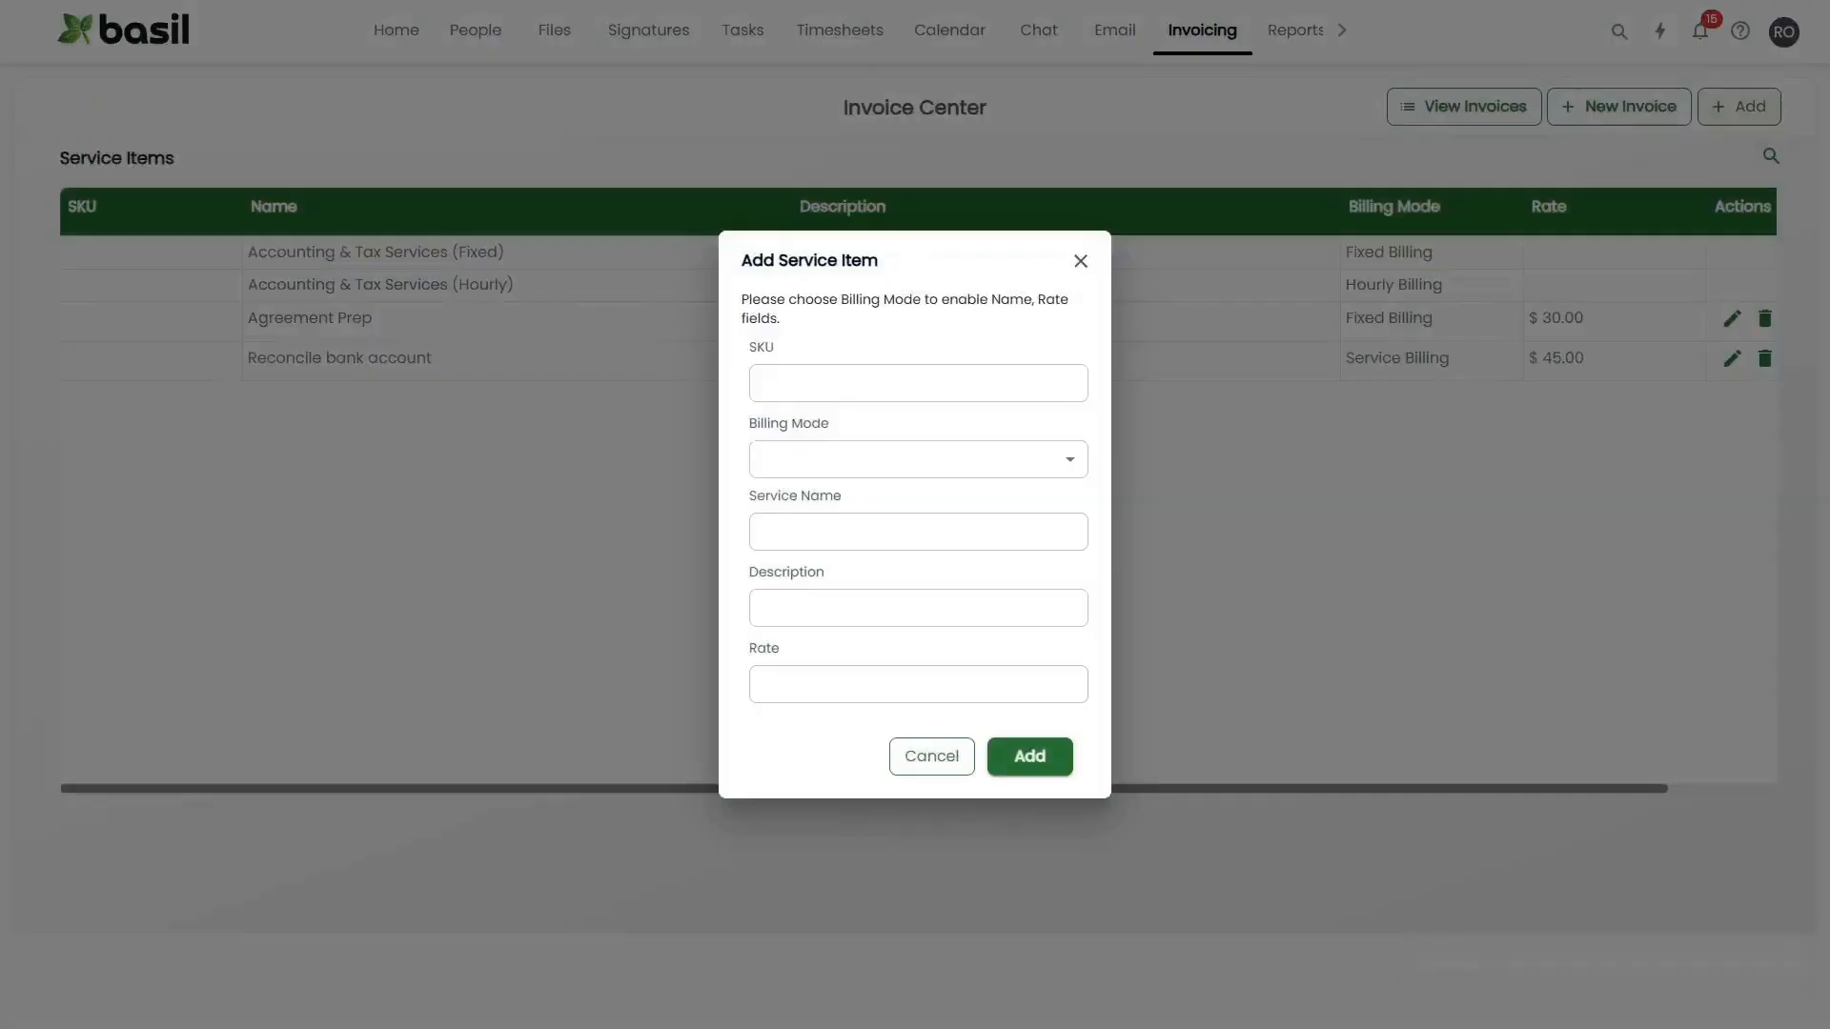
Step: Add a service item named Hourly that uses Hourly Billing
click(918, 459)
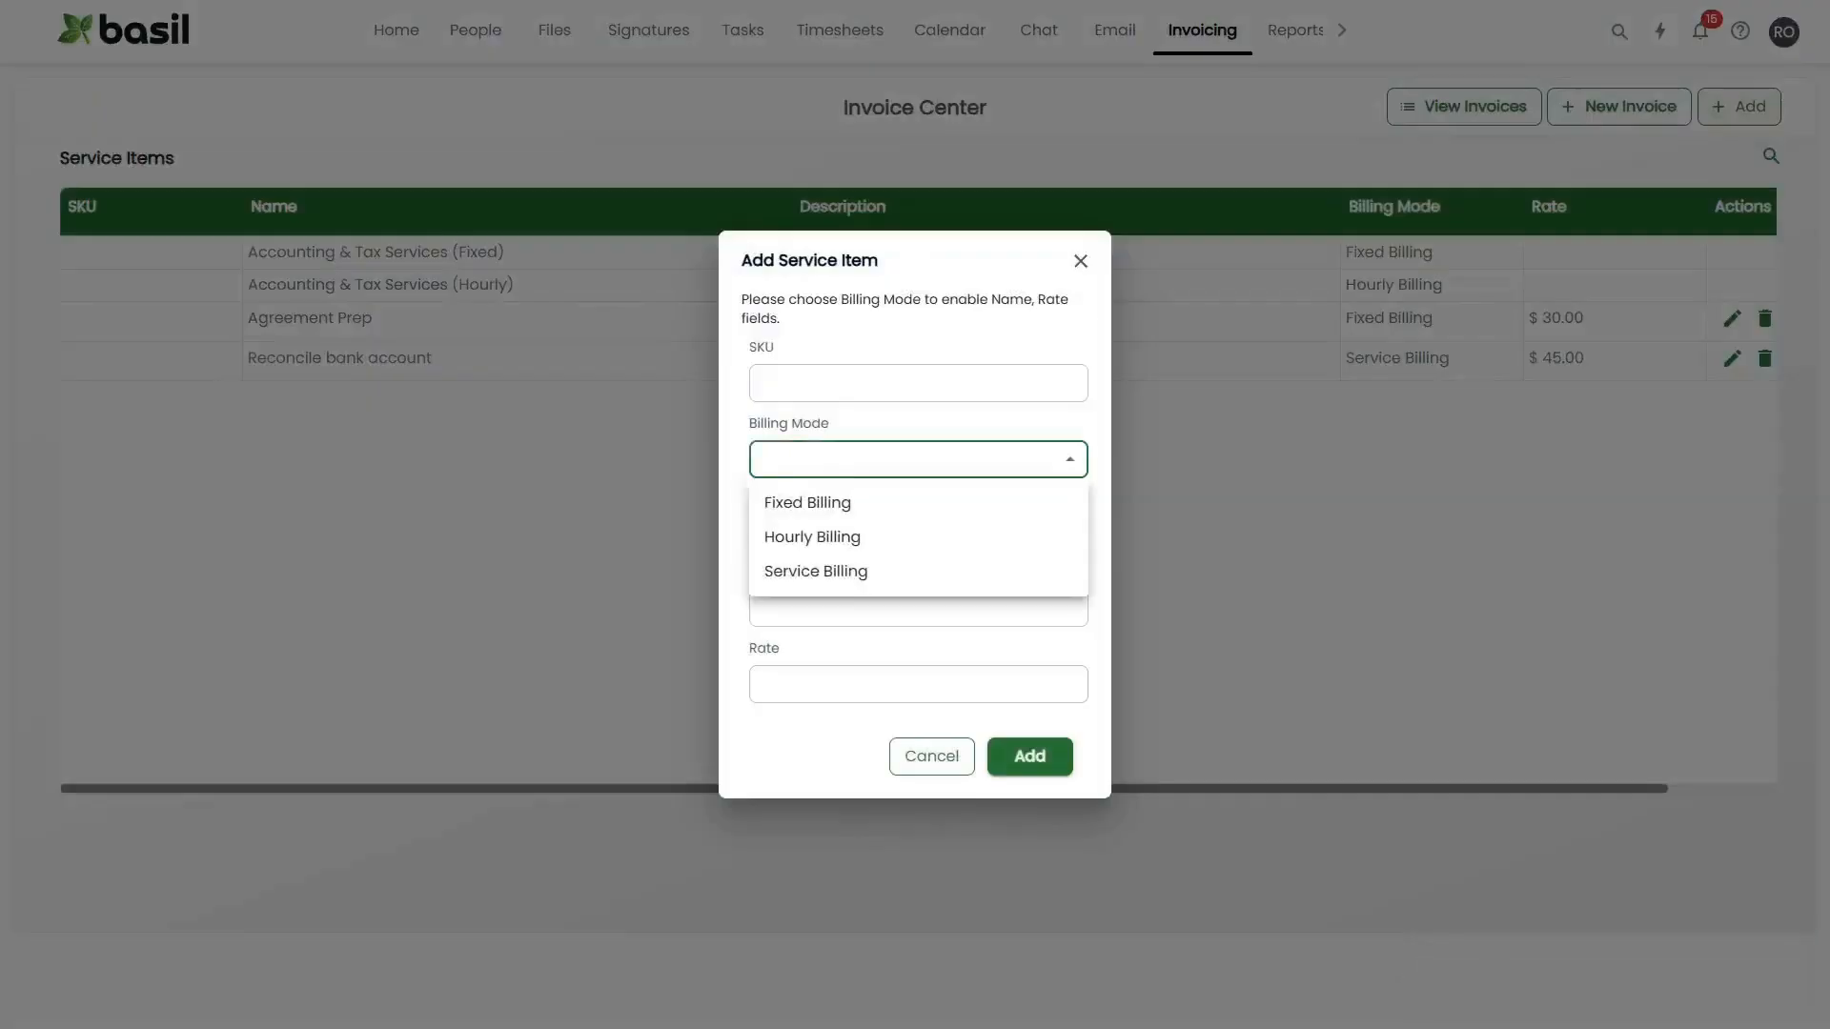
click(812, 537)
click(918, 546)
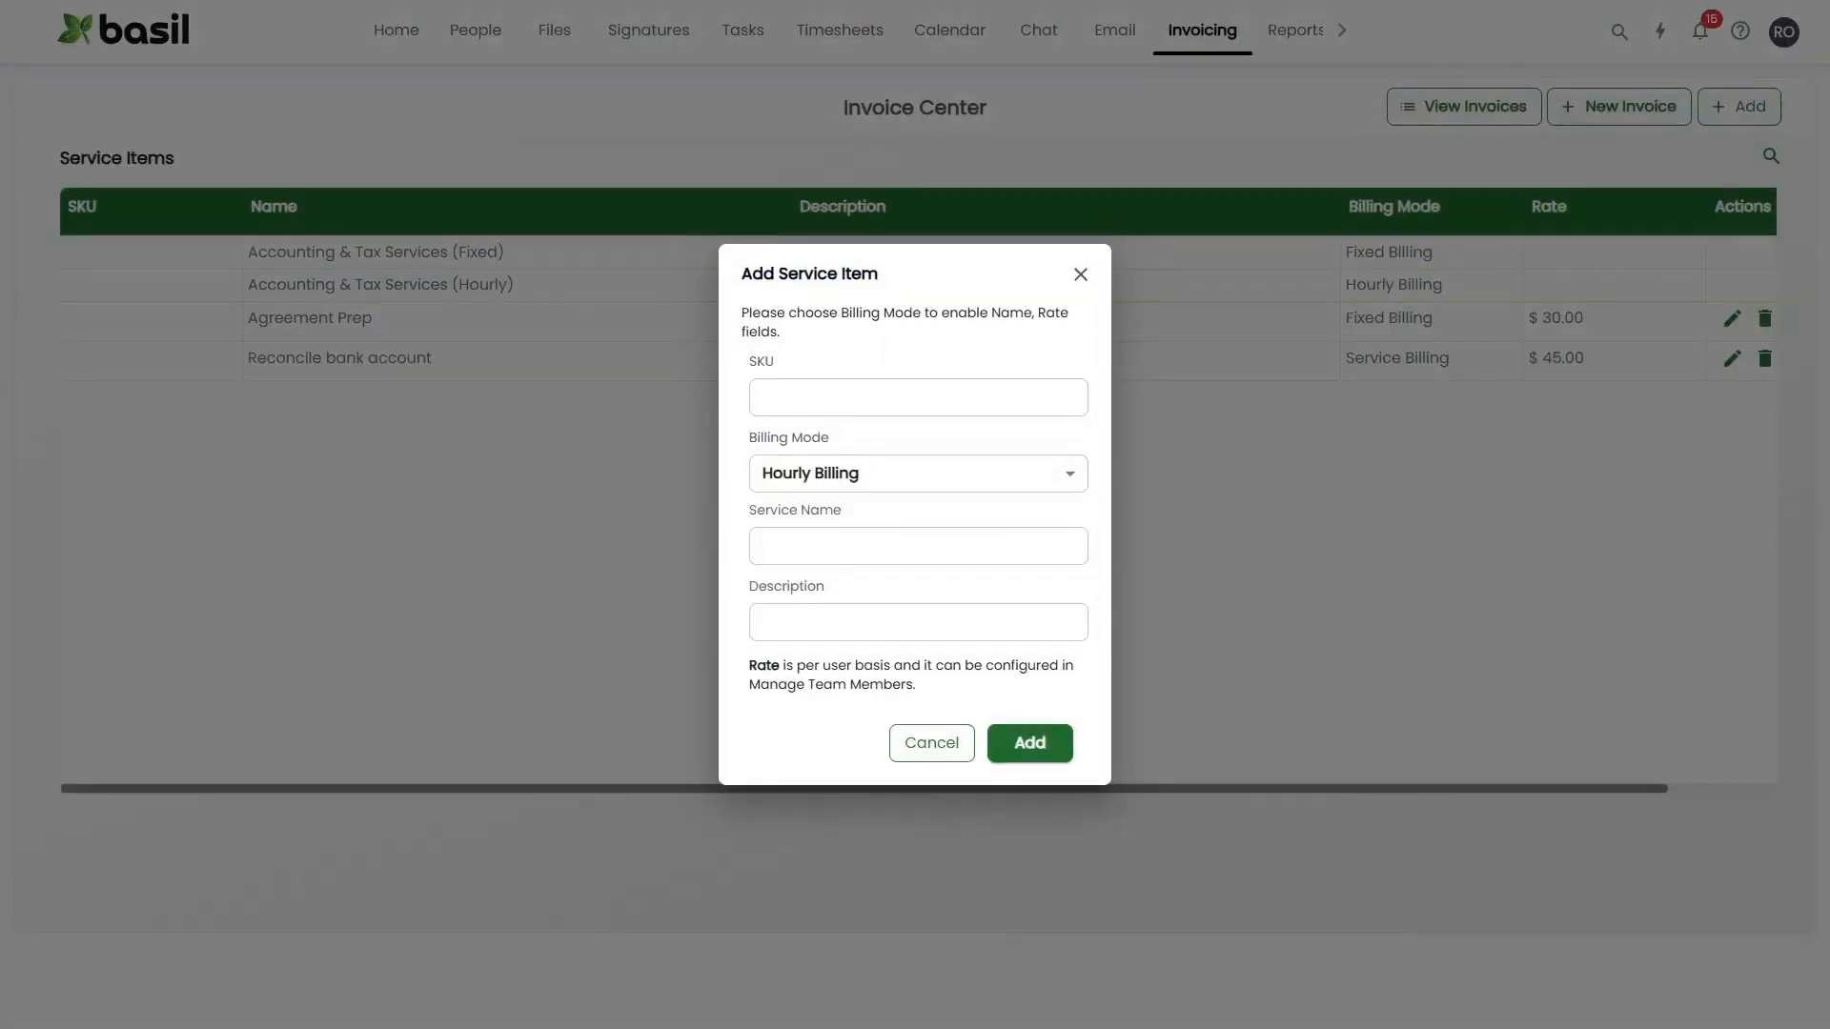
text(Hourly)
click(1030, 743)
Step: Add a Service Billing item for the Provide training service with a rate of 25
click(1739, 107)
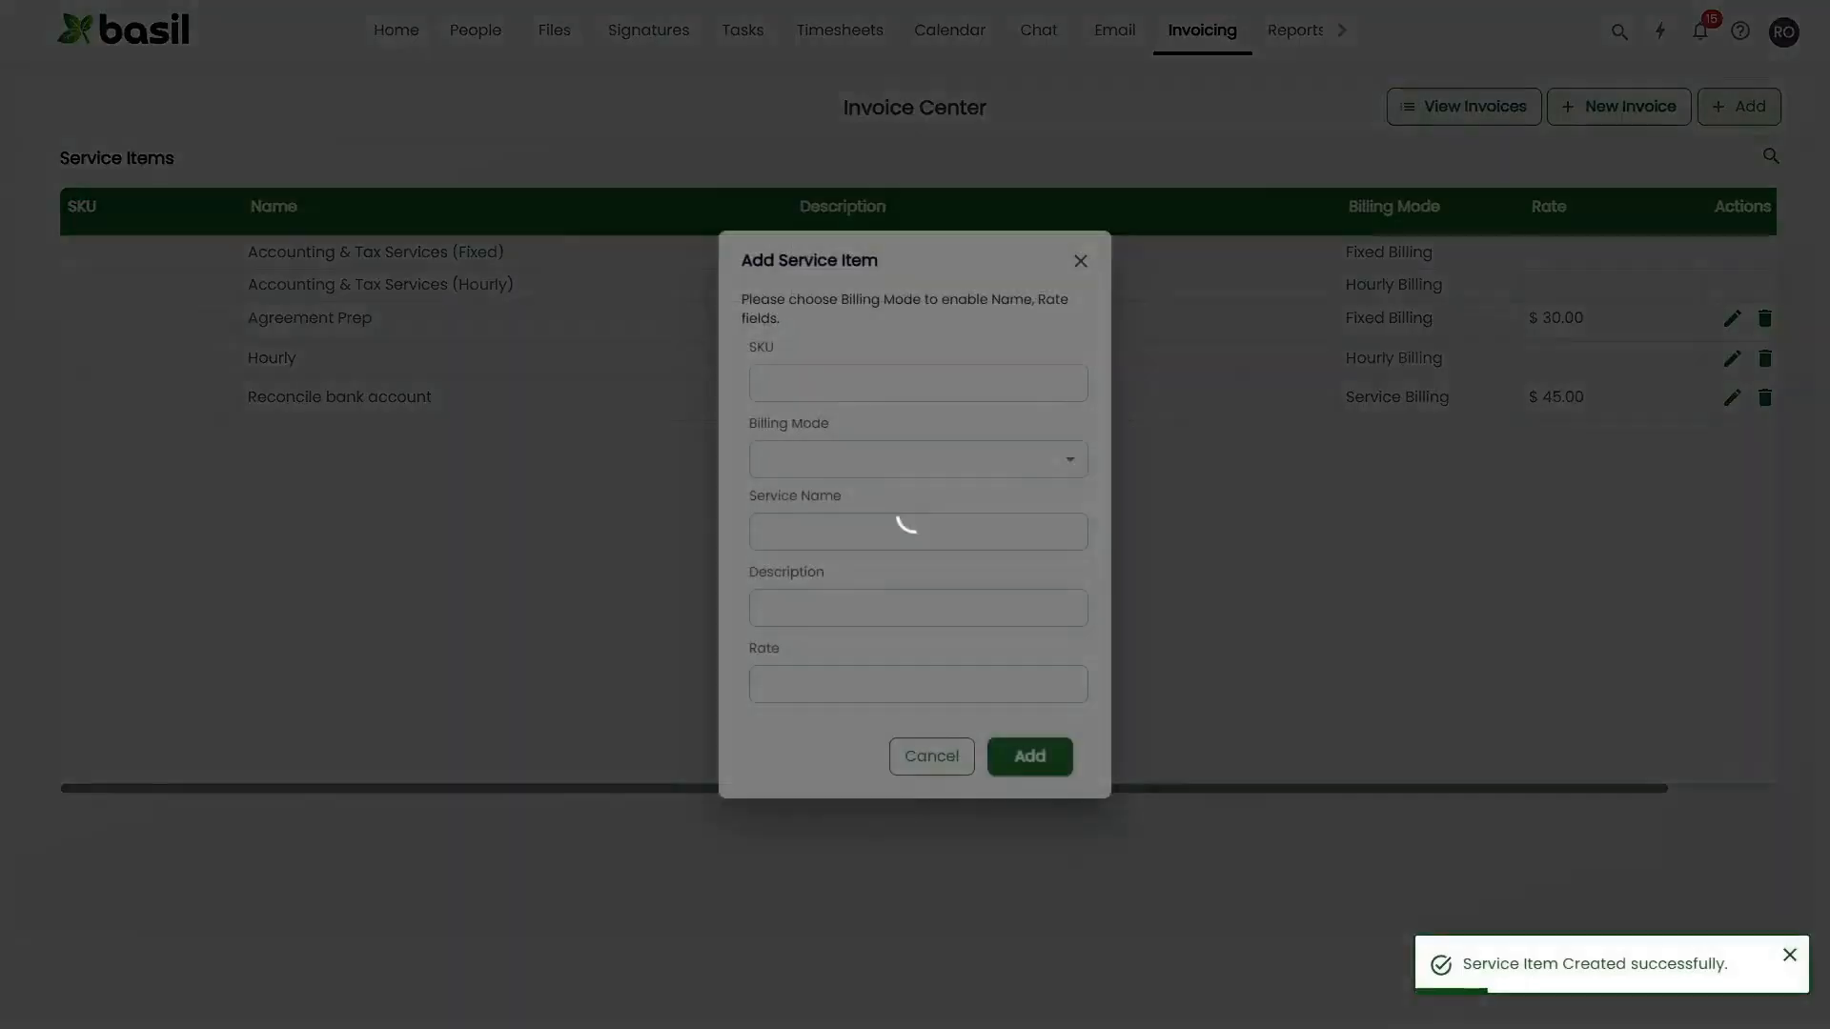
click(918, 459)
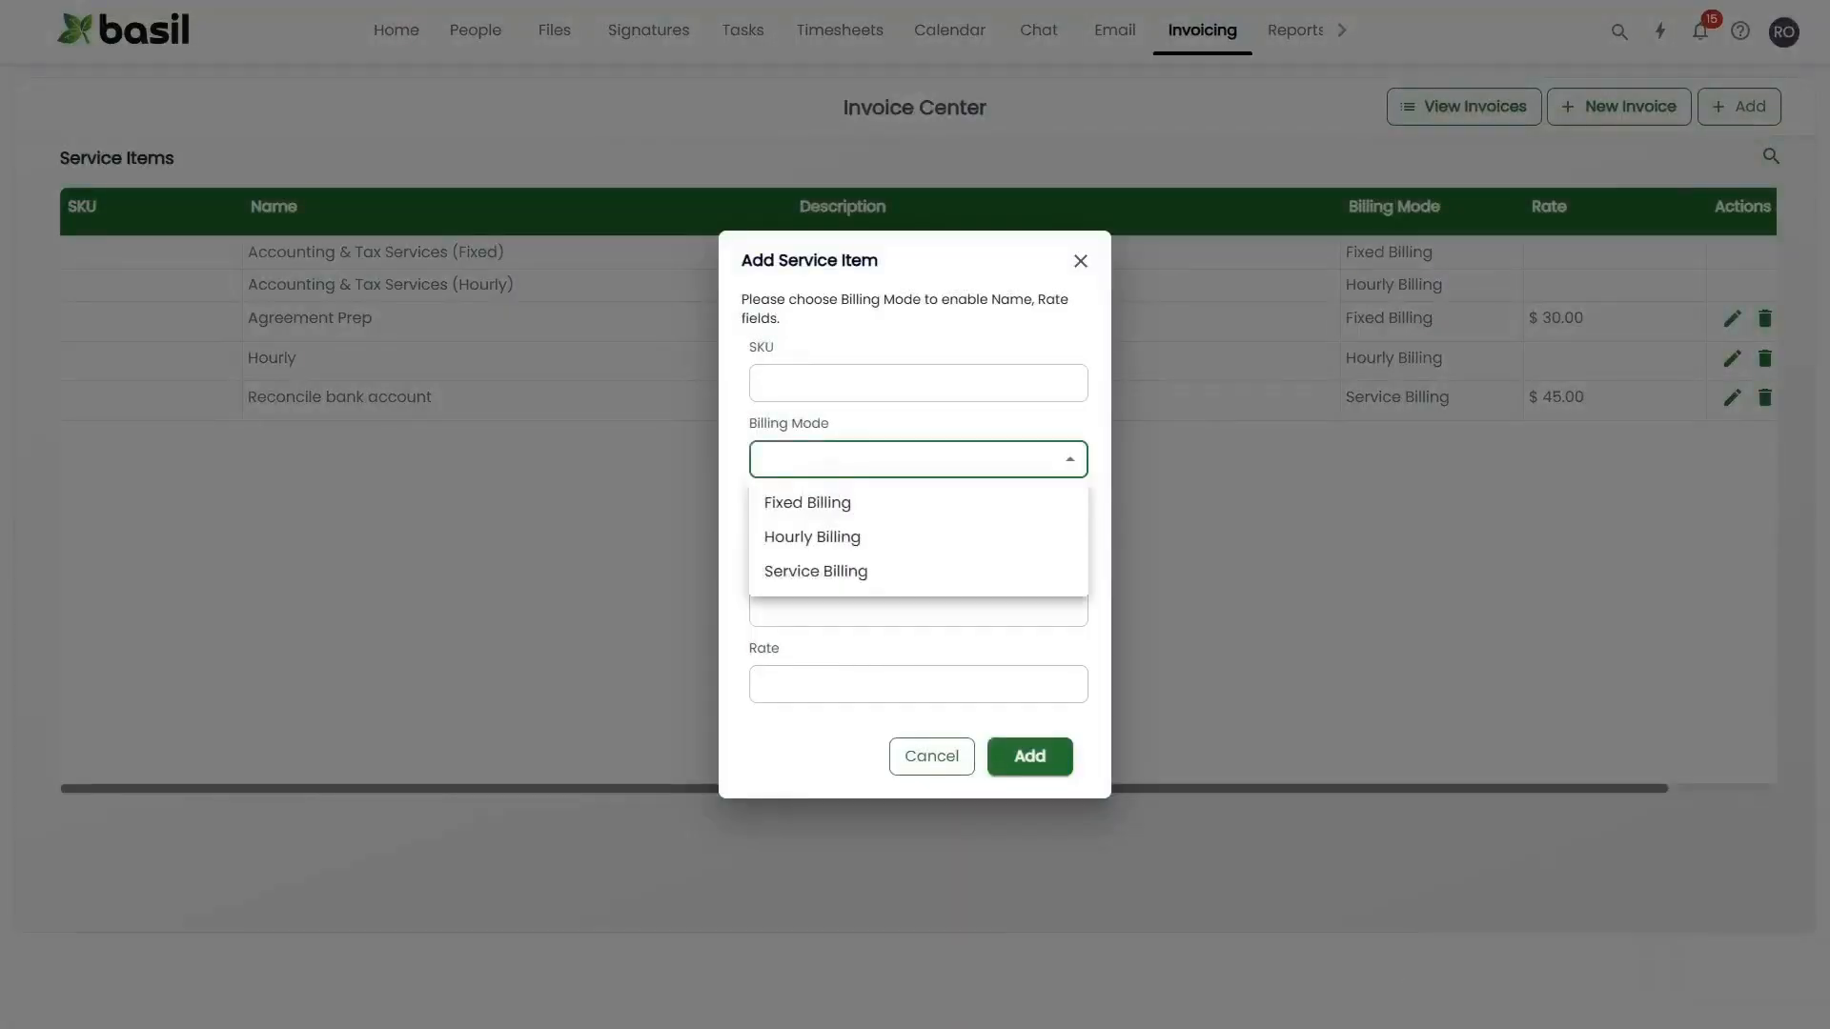
click(817, 568)
click(793, 532)
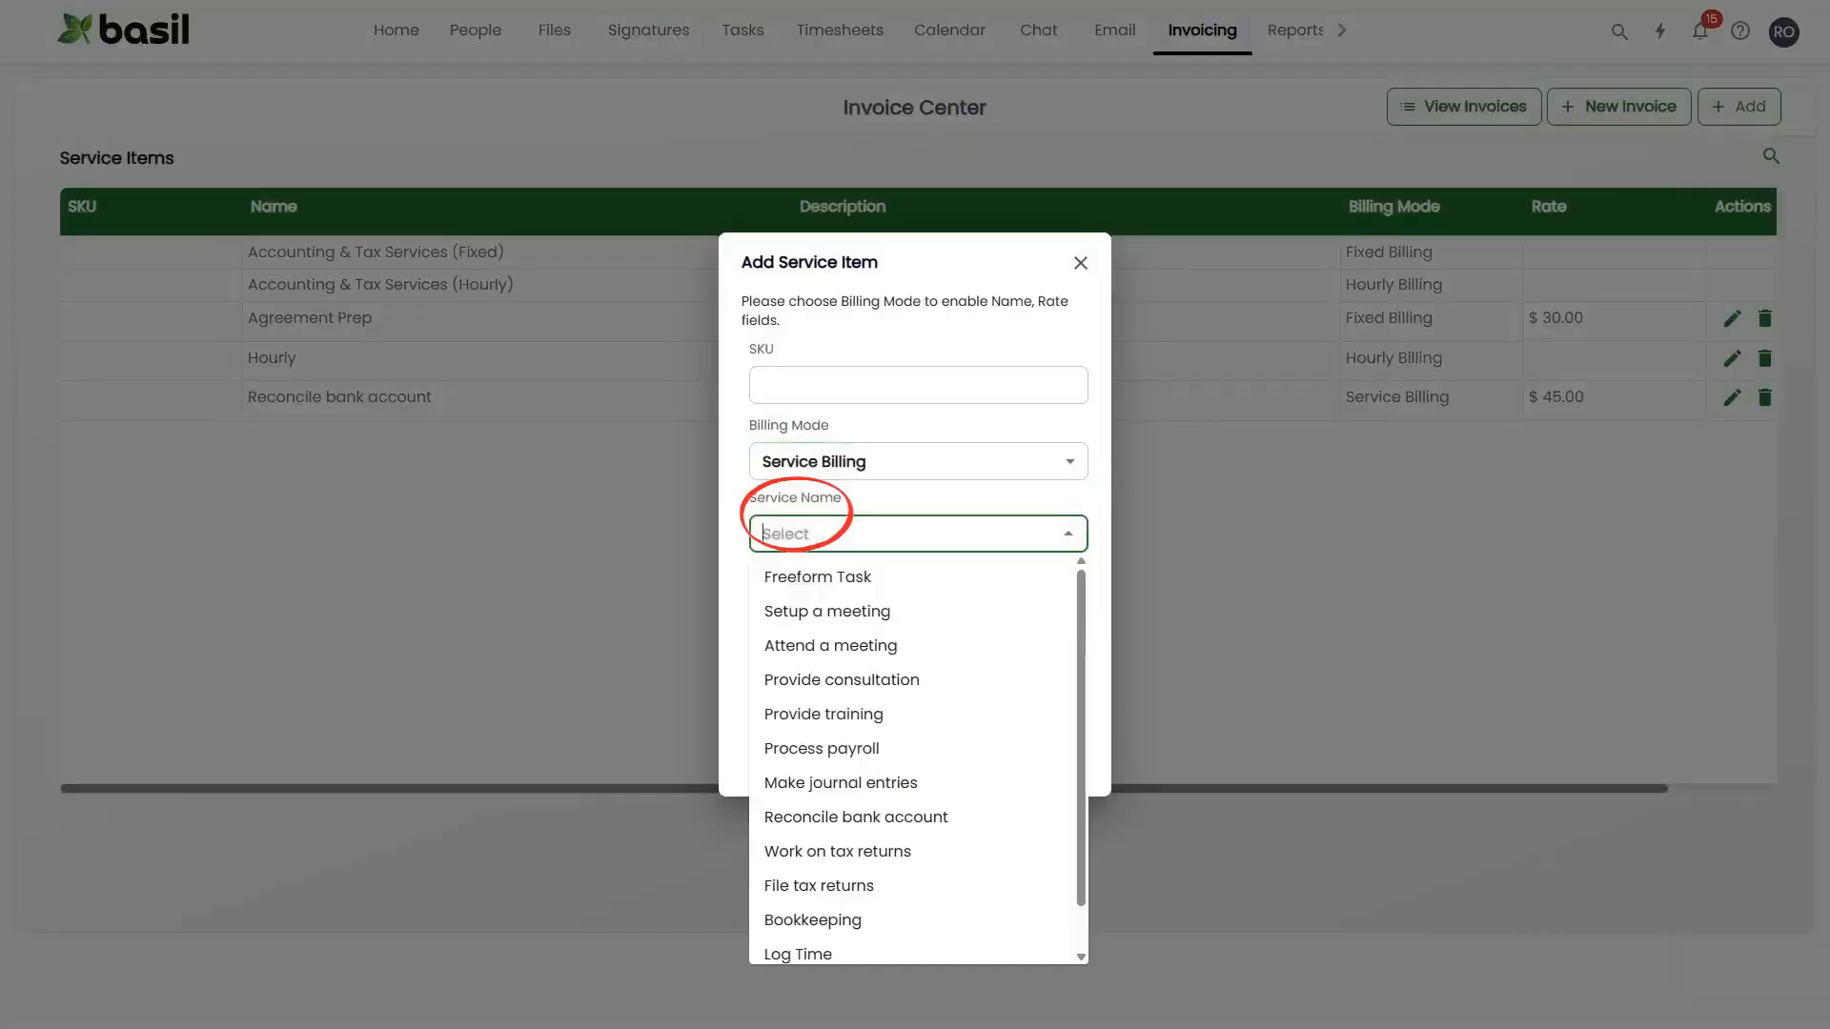
click(823, 714)
click(887, 683)
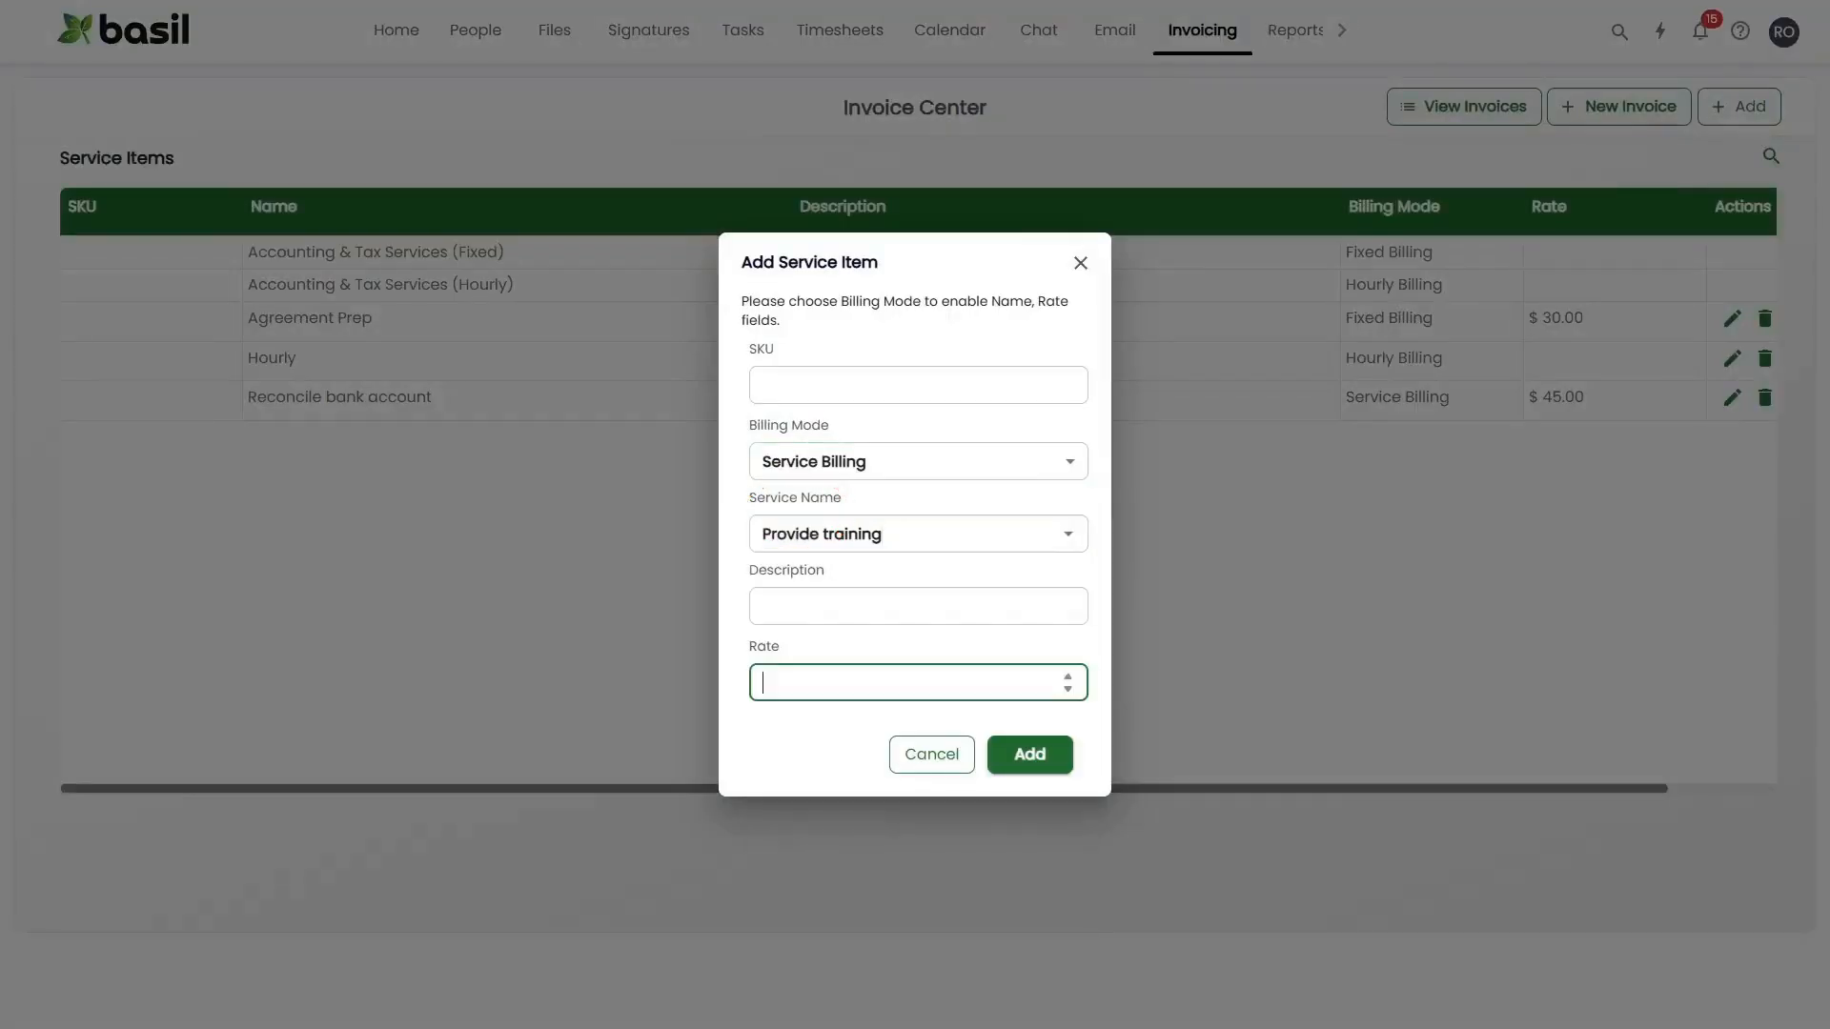
text(25)
click(1030, 754)
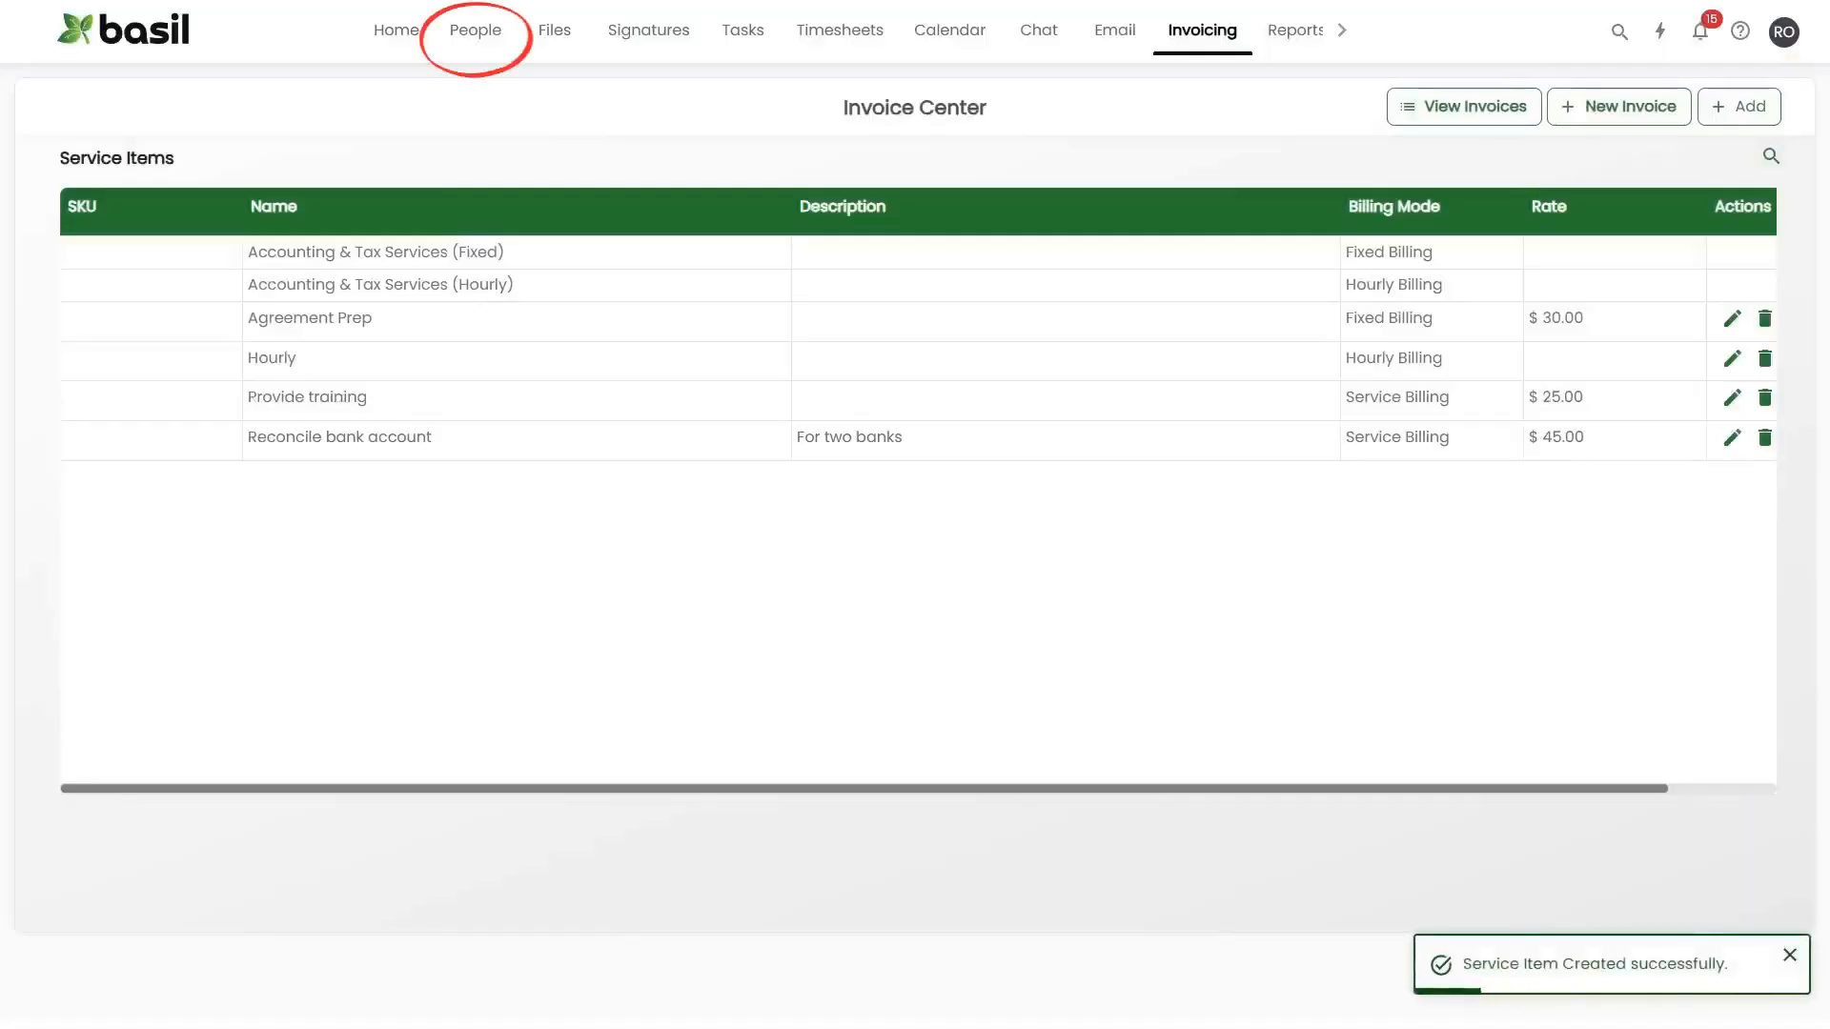
Step: View the team members' billing rates and open the available actions for the Team Admin member
click(475, 29)
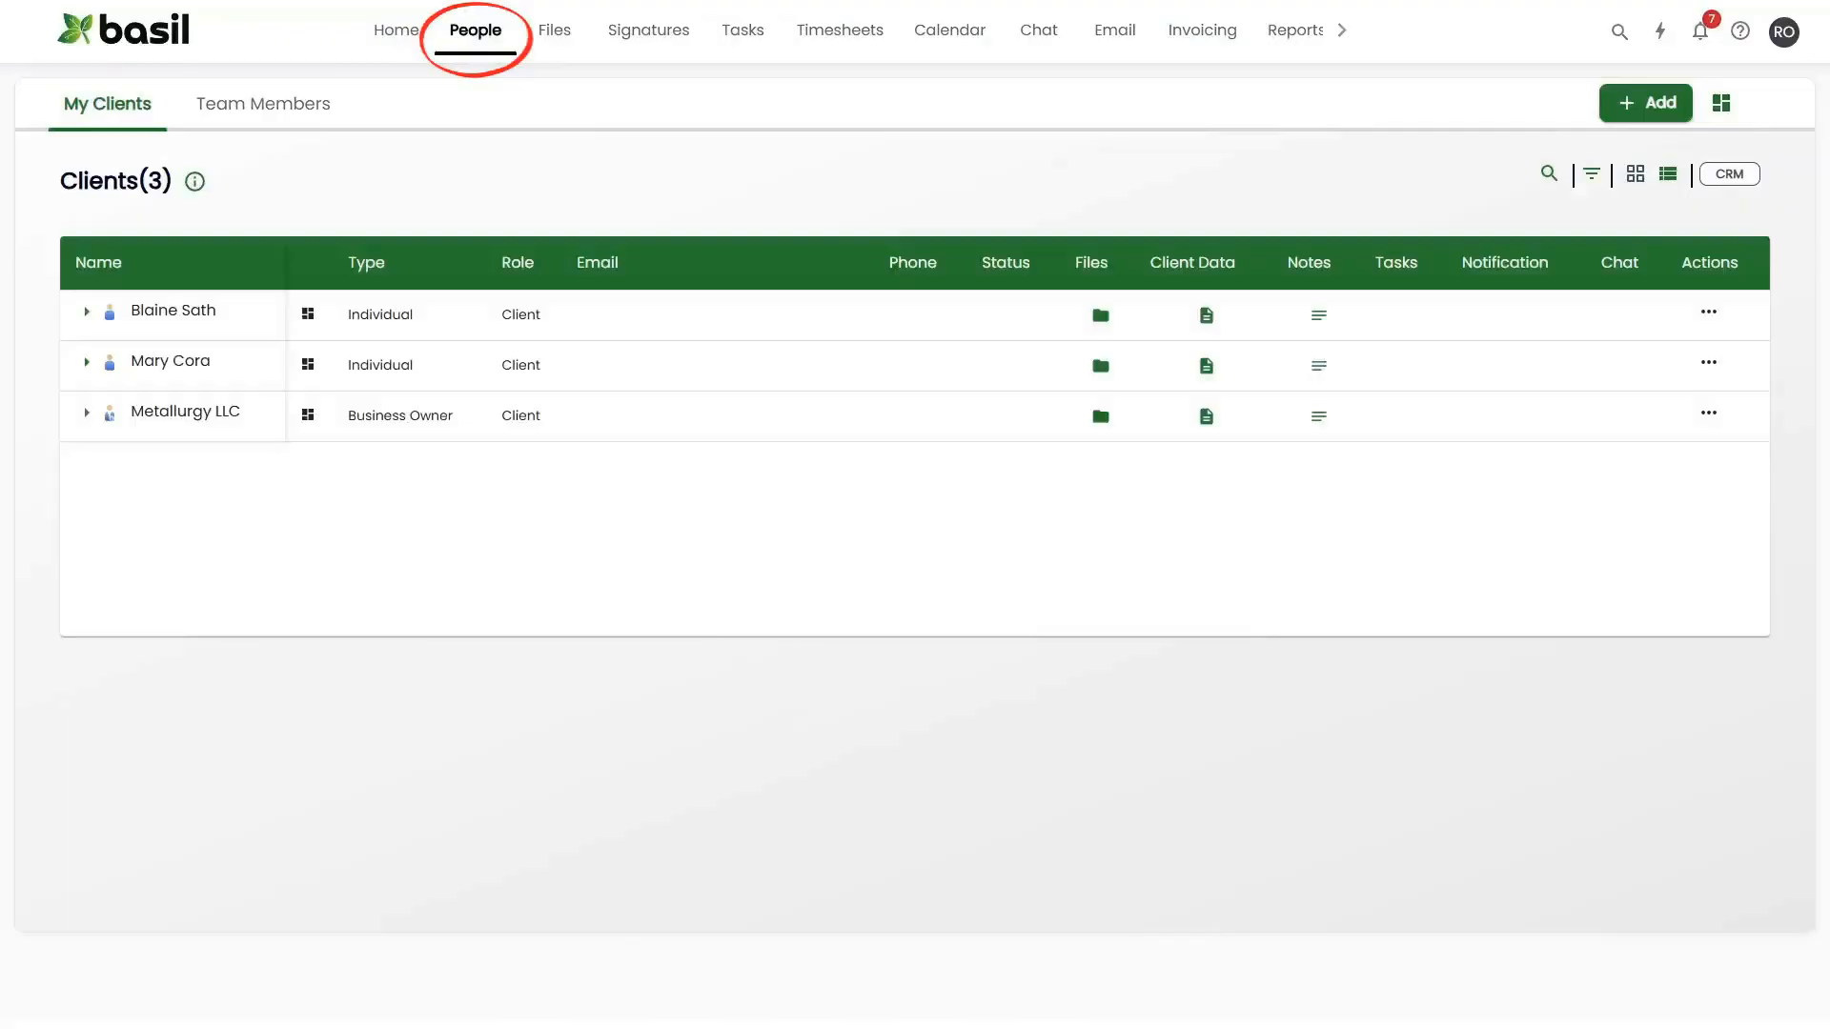
click(263, 103)
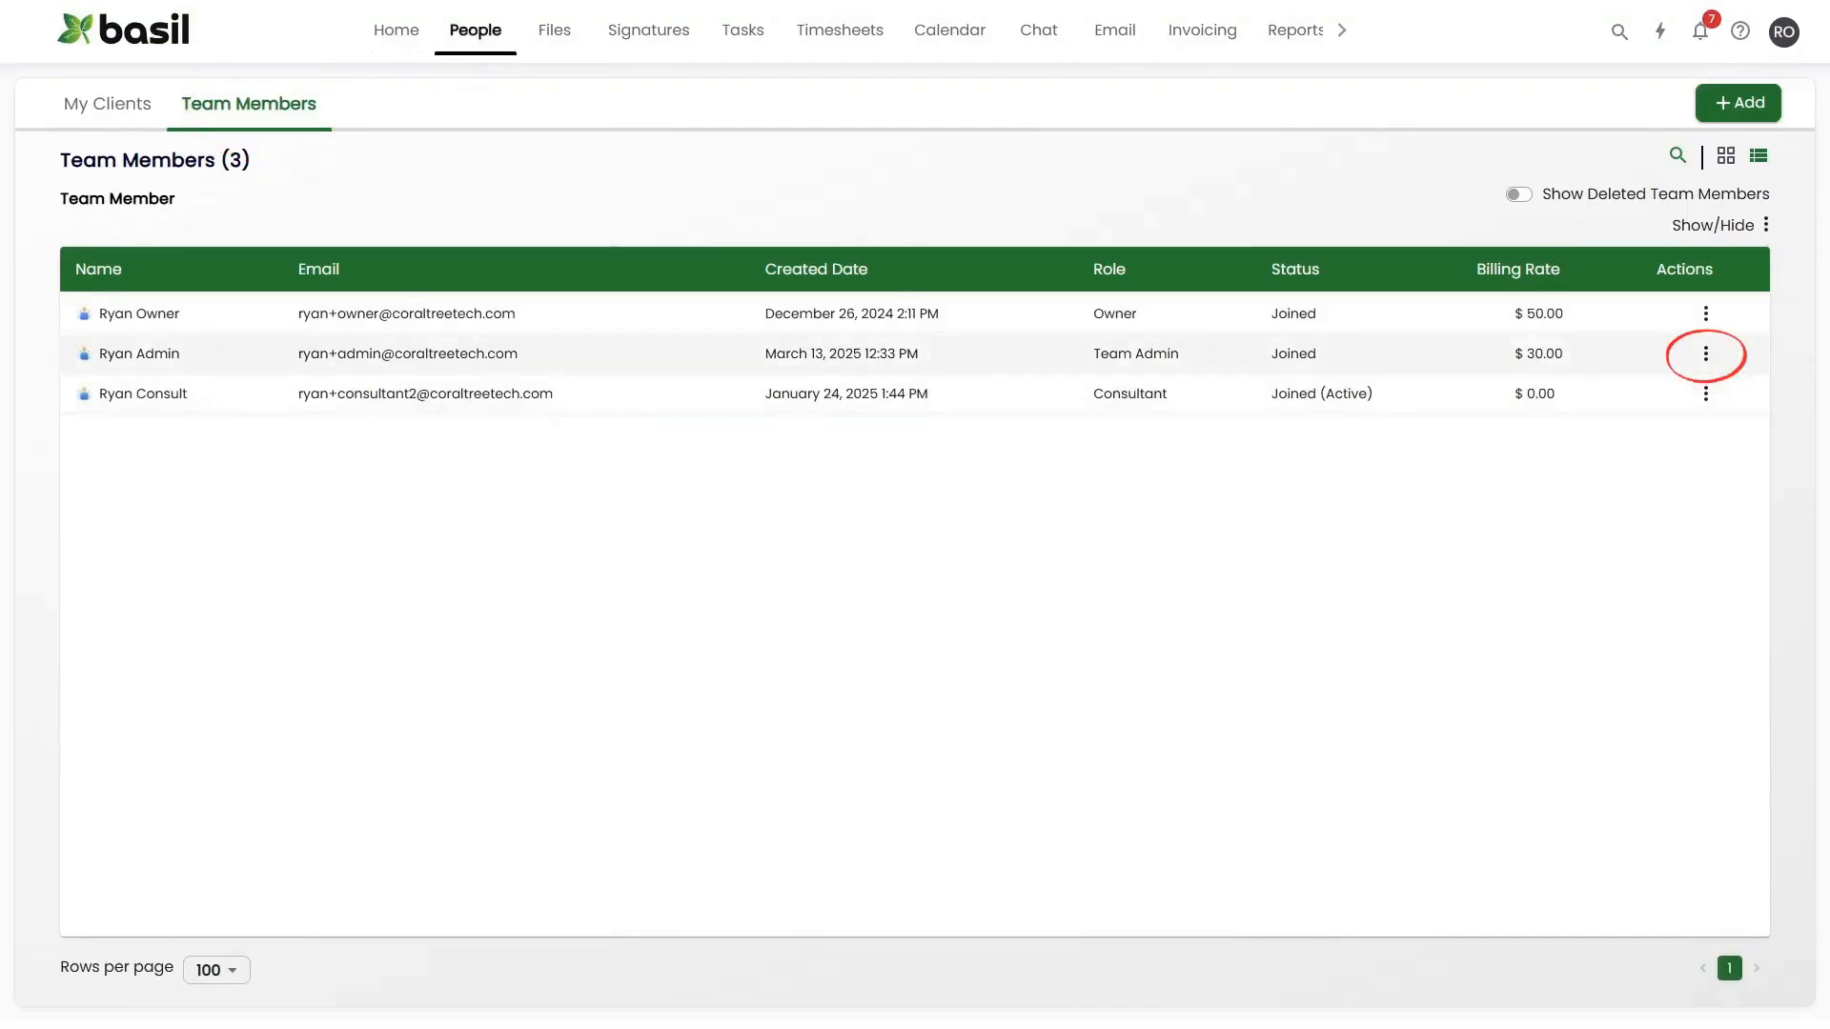
click(1706, 354)
click(1709, 393)
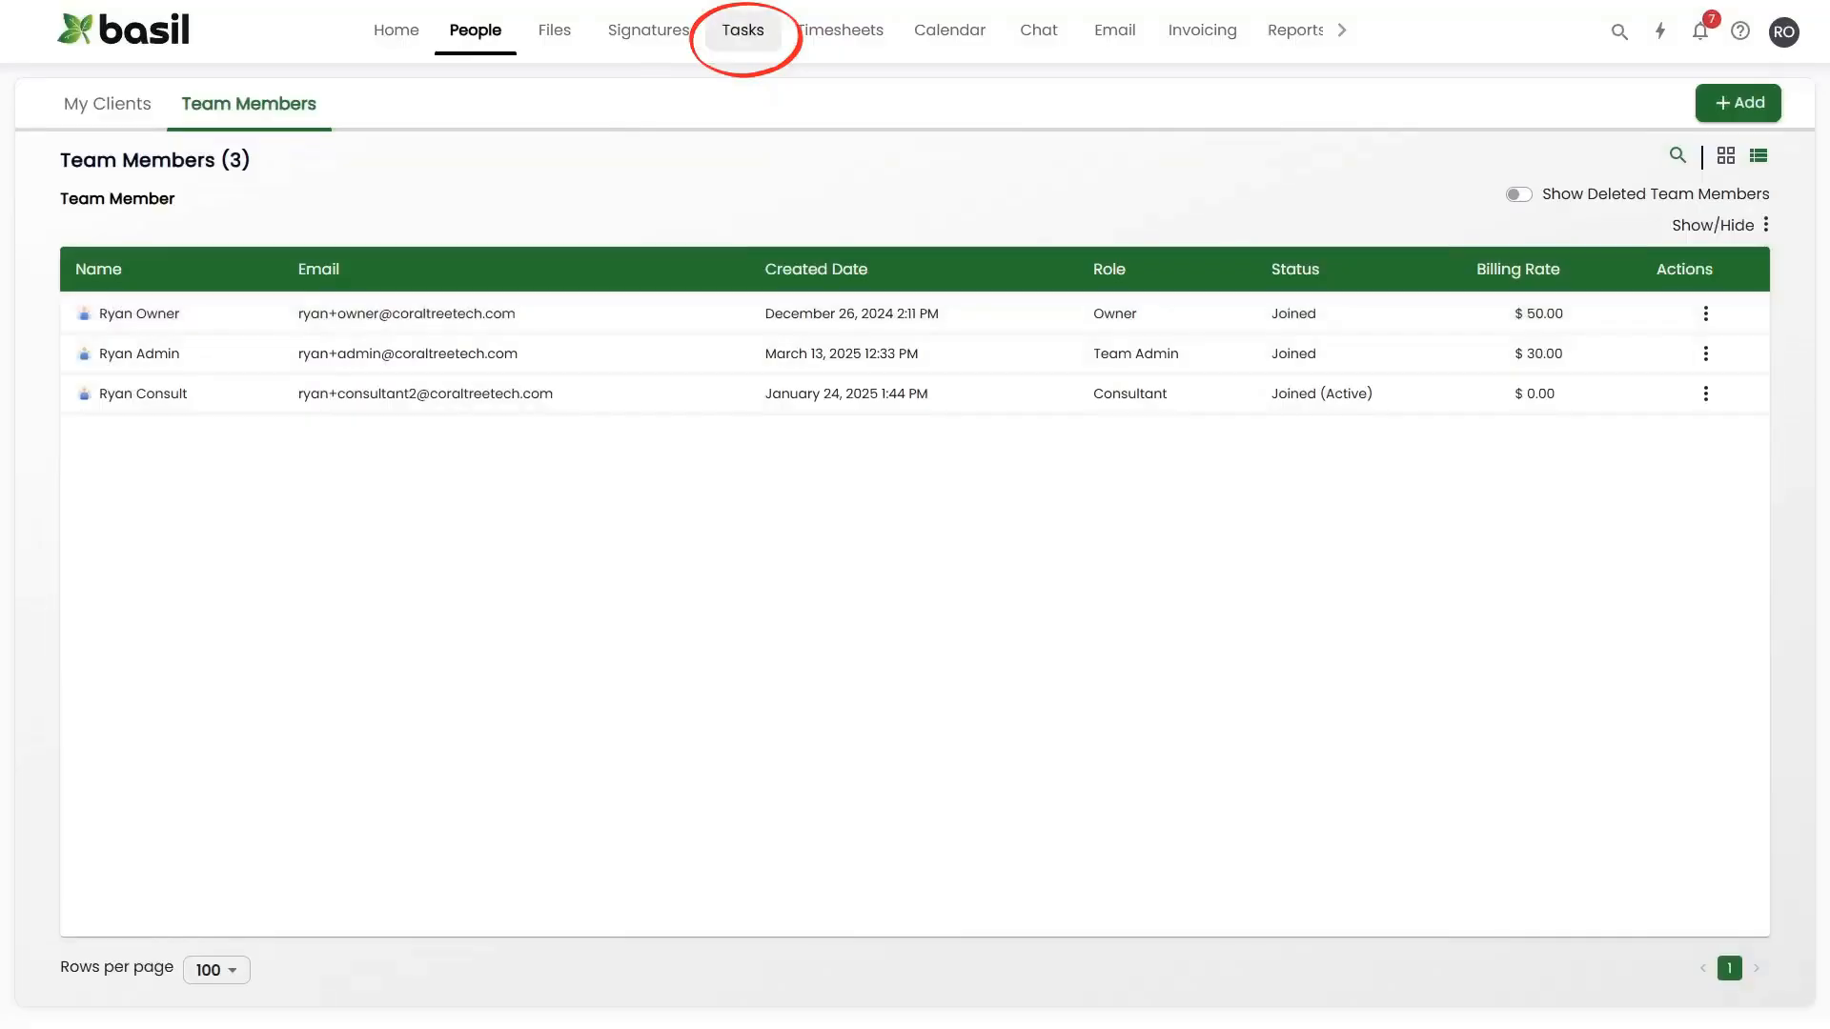
Step: Open the in-progress Reconcile bank account task T-24 from the task board
click(742, 29)
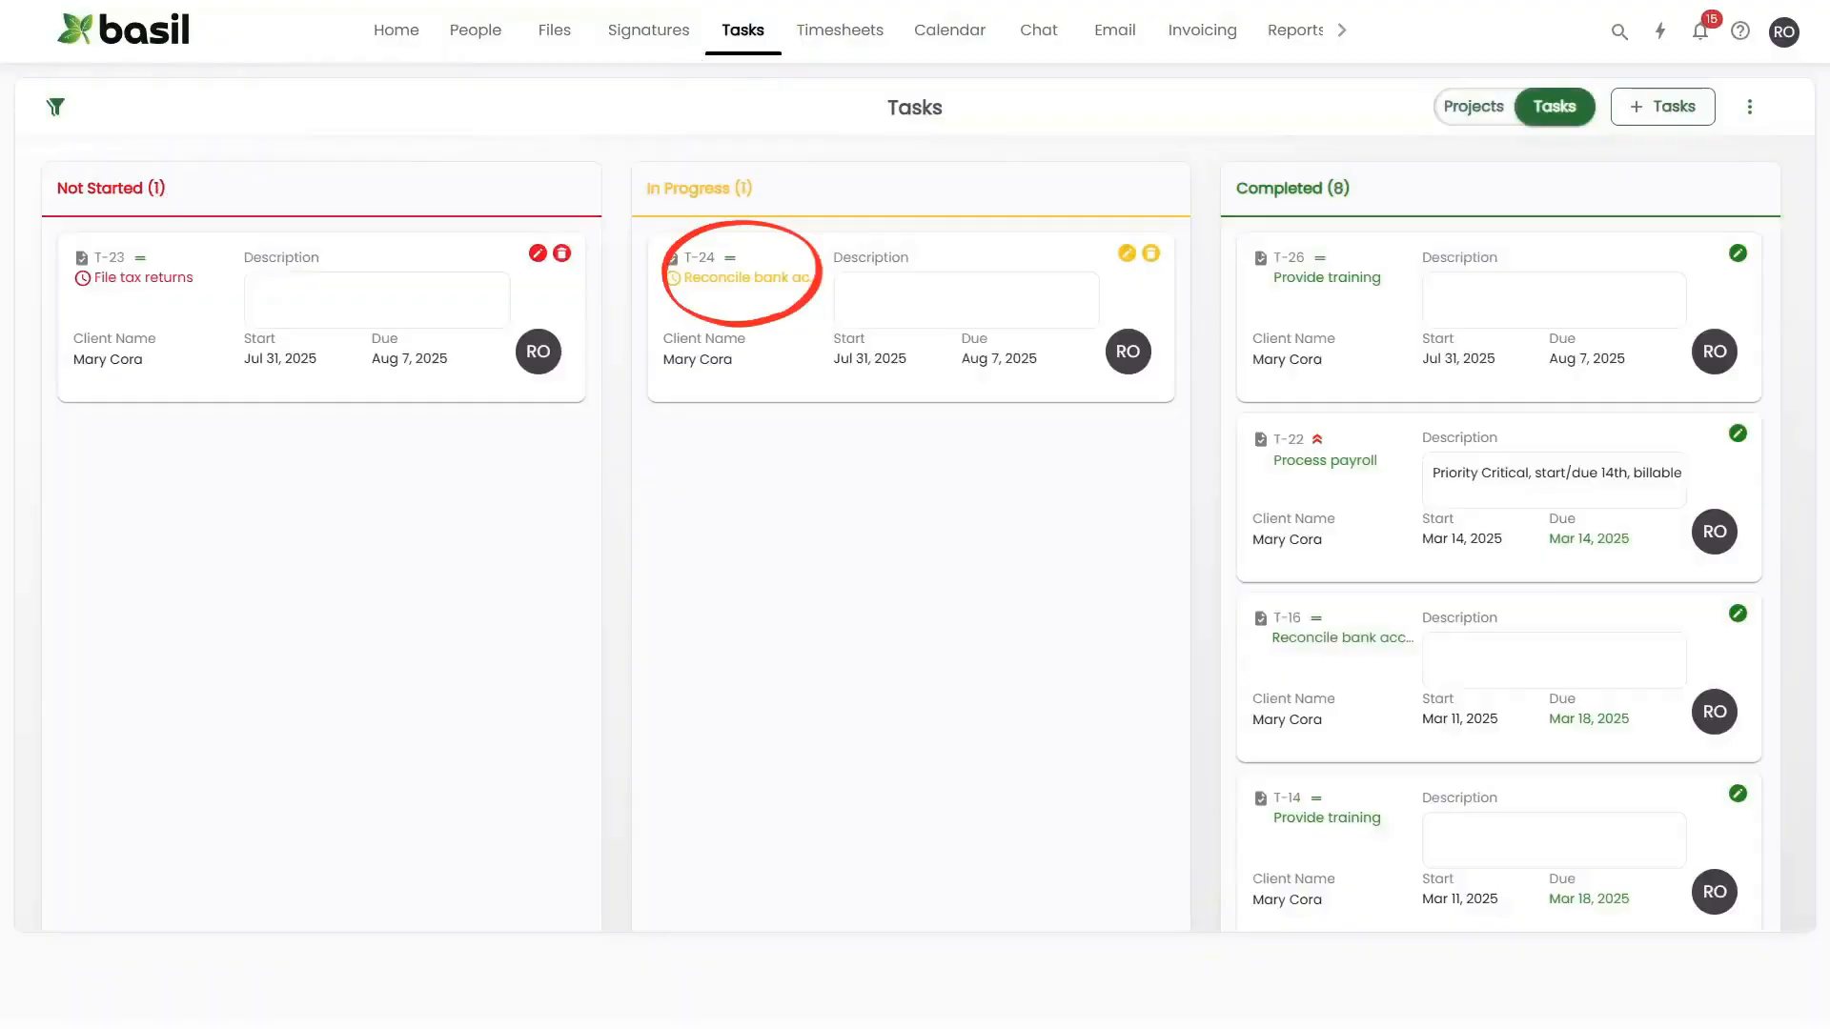
click(746, 278)
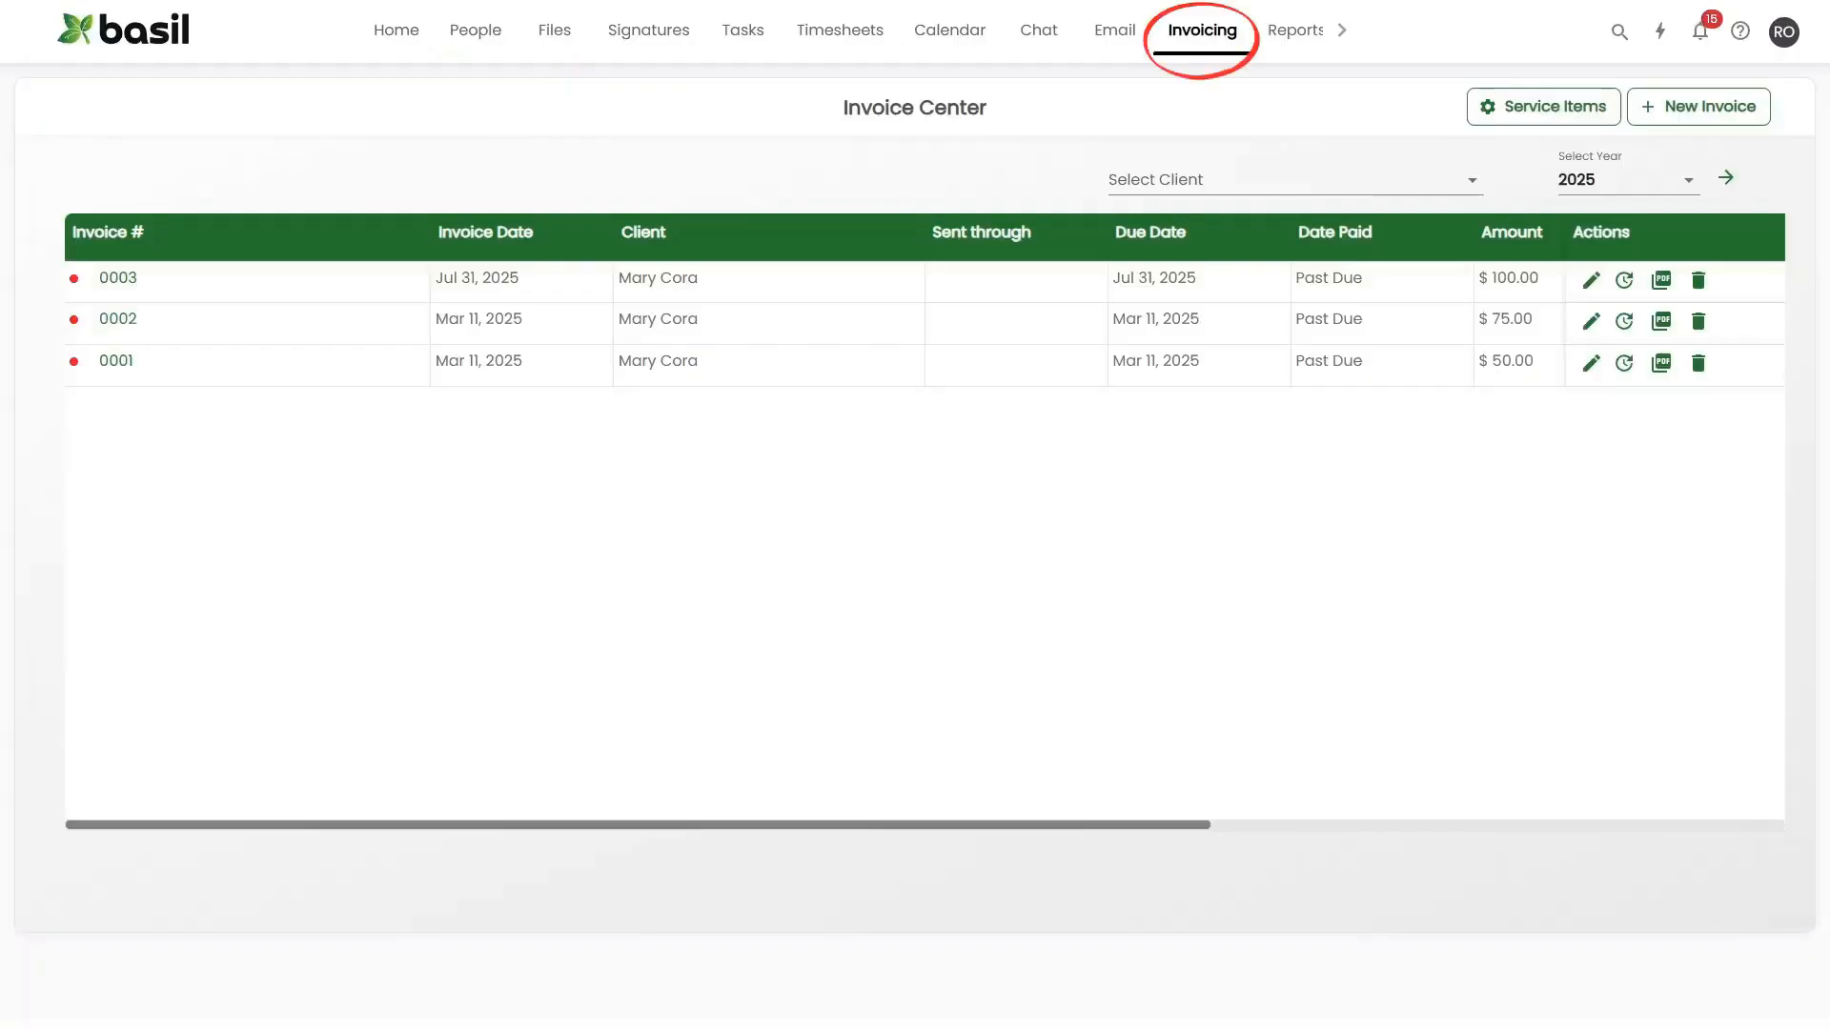
Step: Start a new invoice for the individual client with existing invoices and set the invoice period's from date to Jul 31, 2025
click(1700, 106)
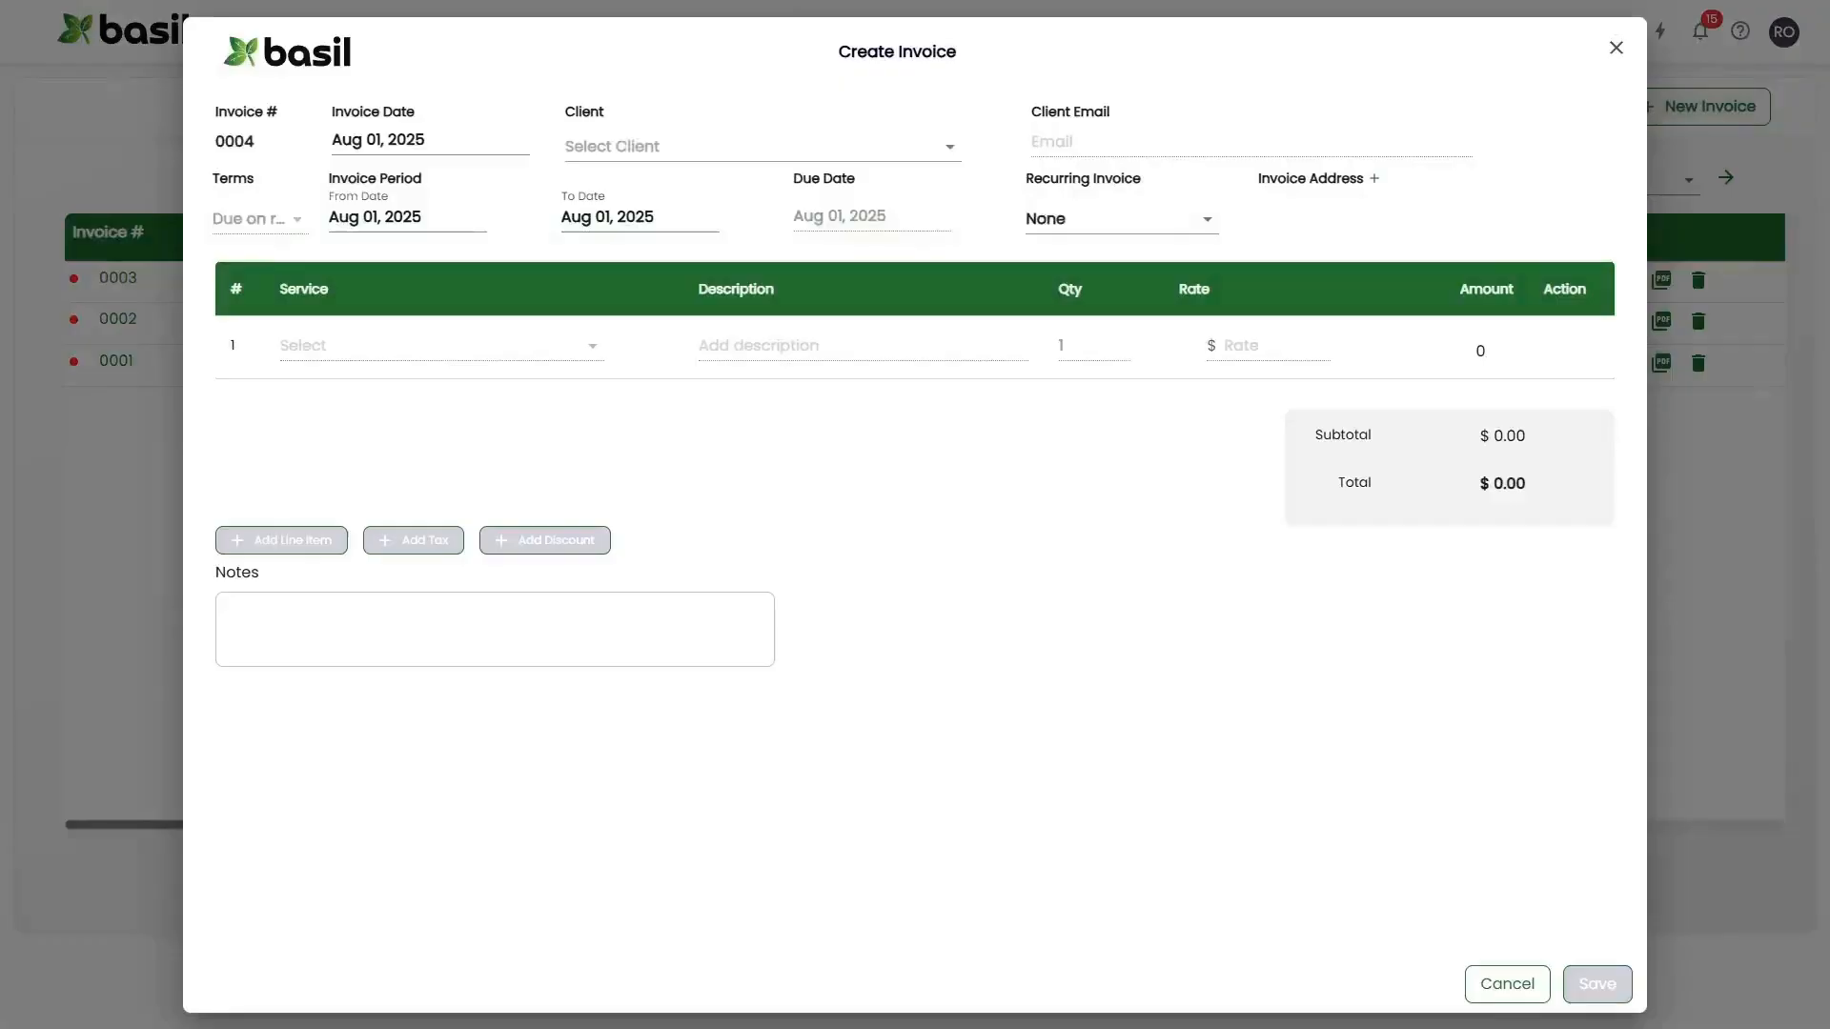
click(762, 147)
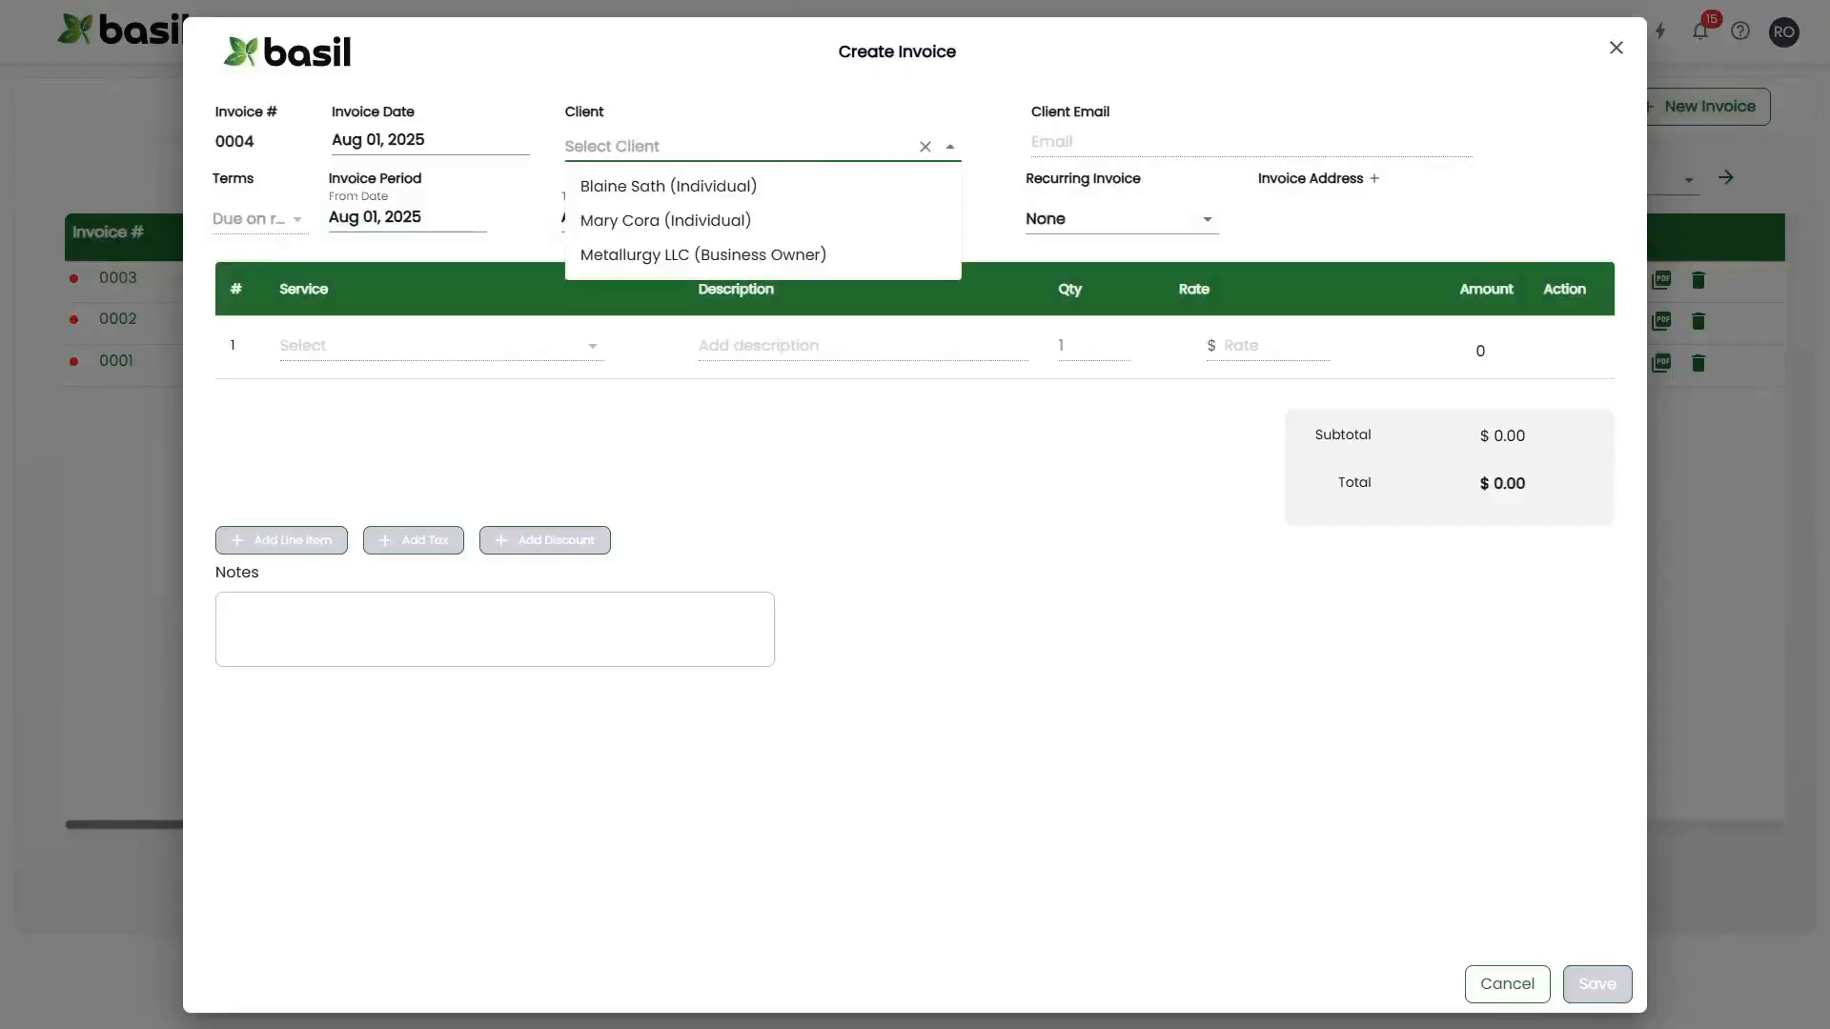
click(666, 220)
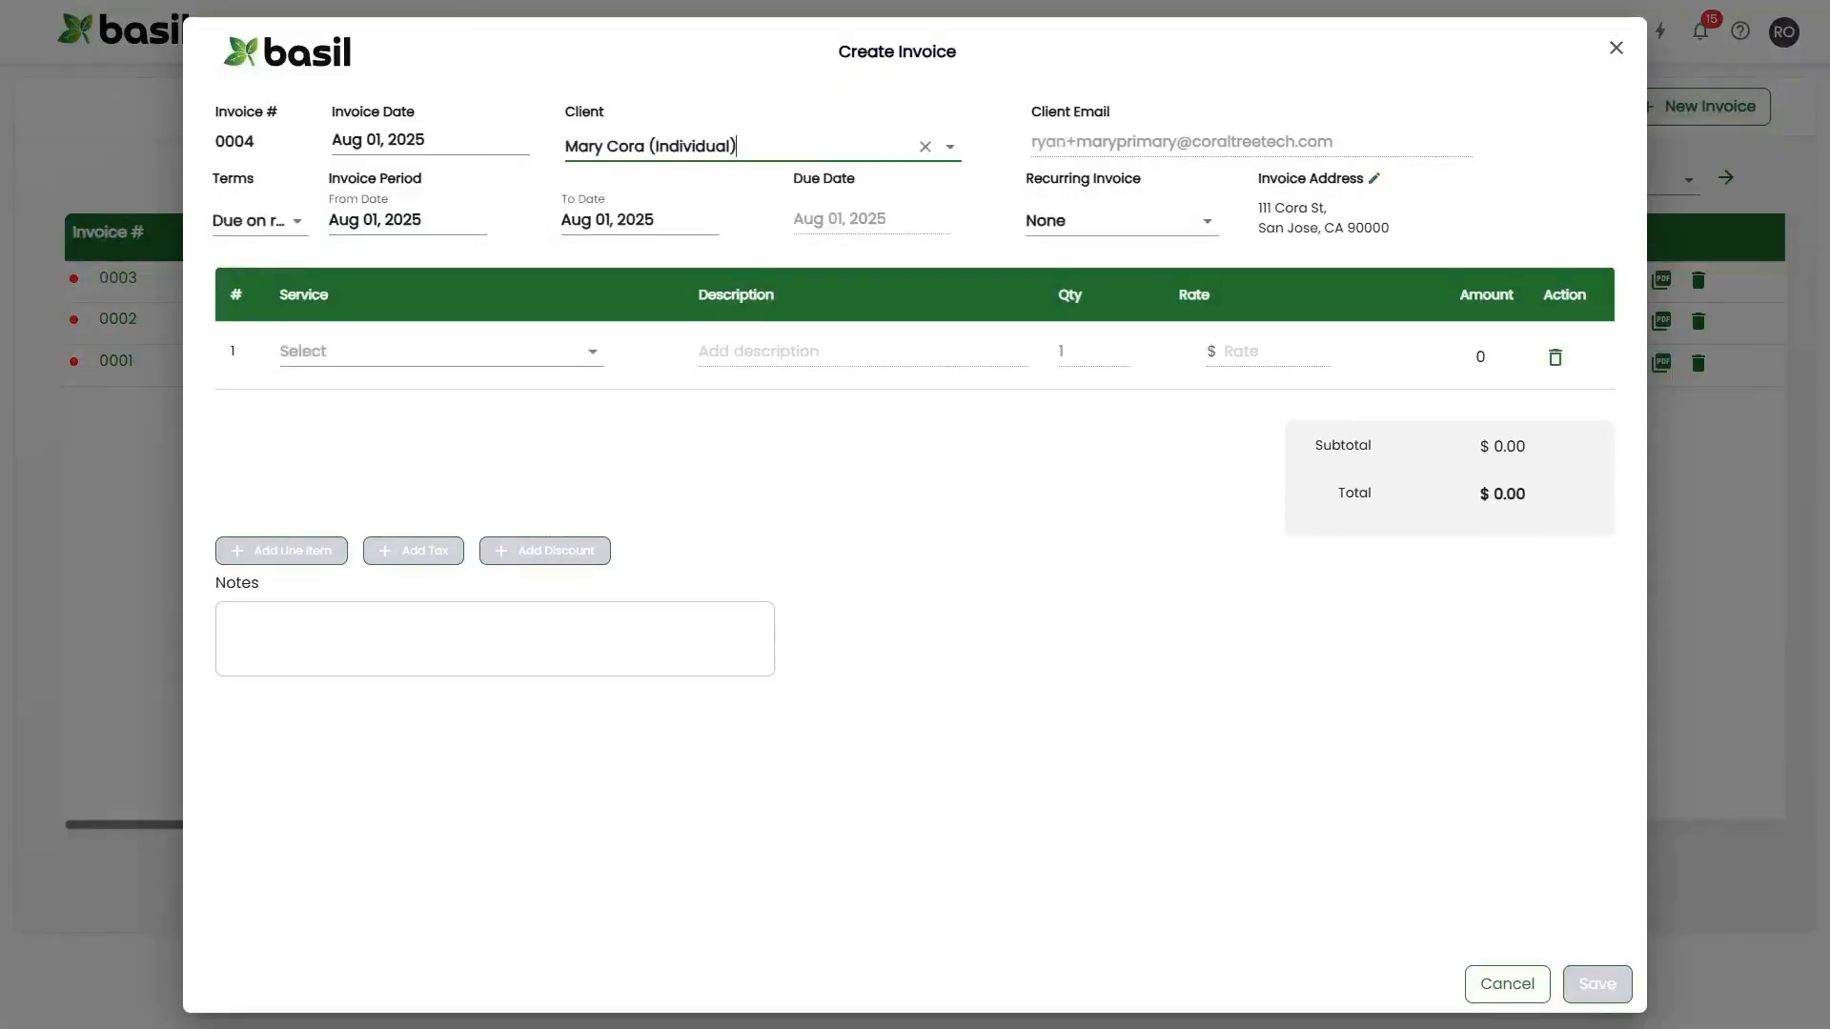
click(384, 220)
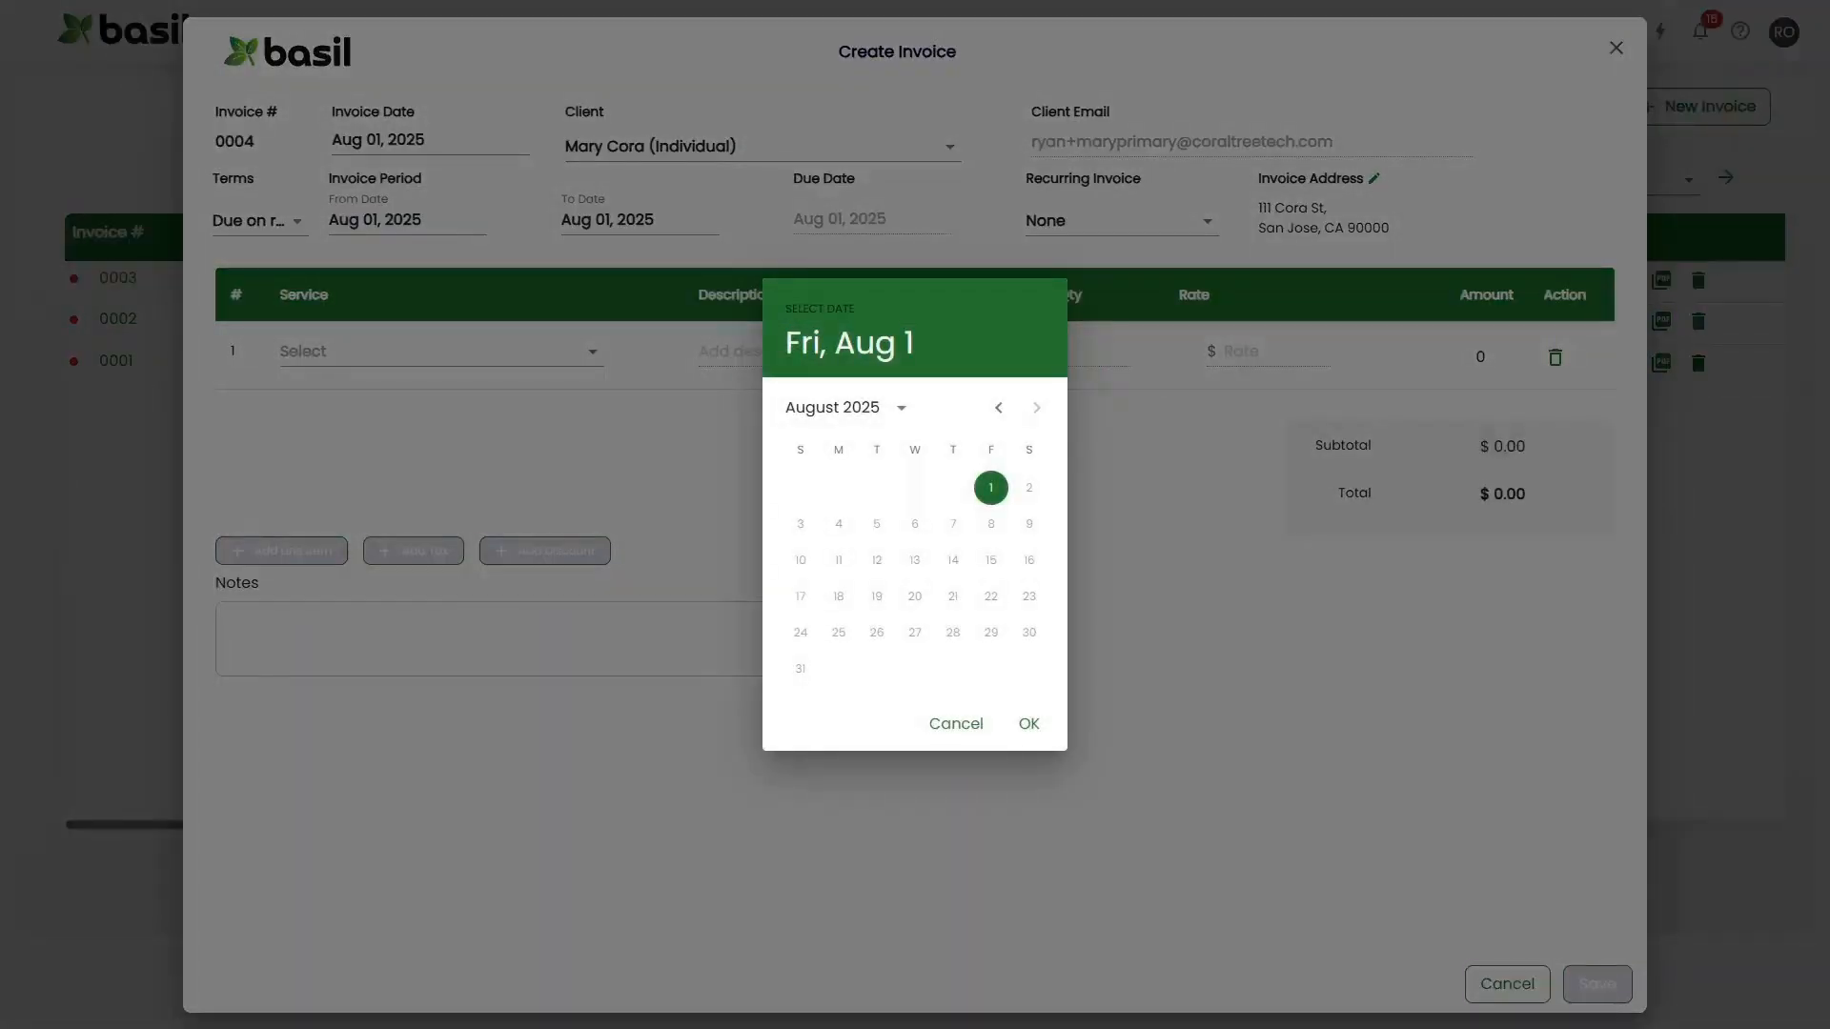
click(998, 408)
click(953, 633)
click(1029, 725)
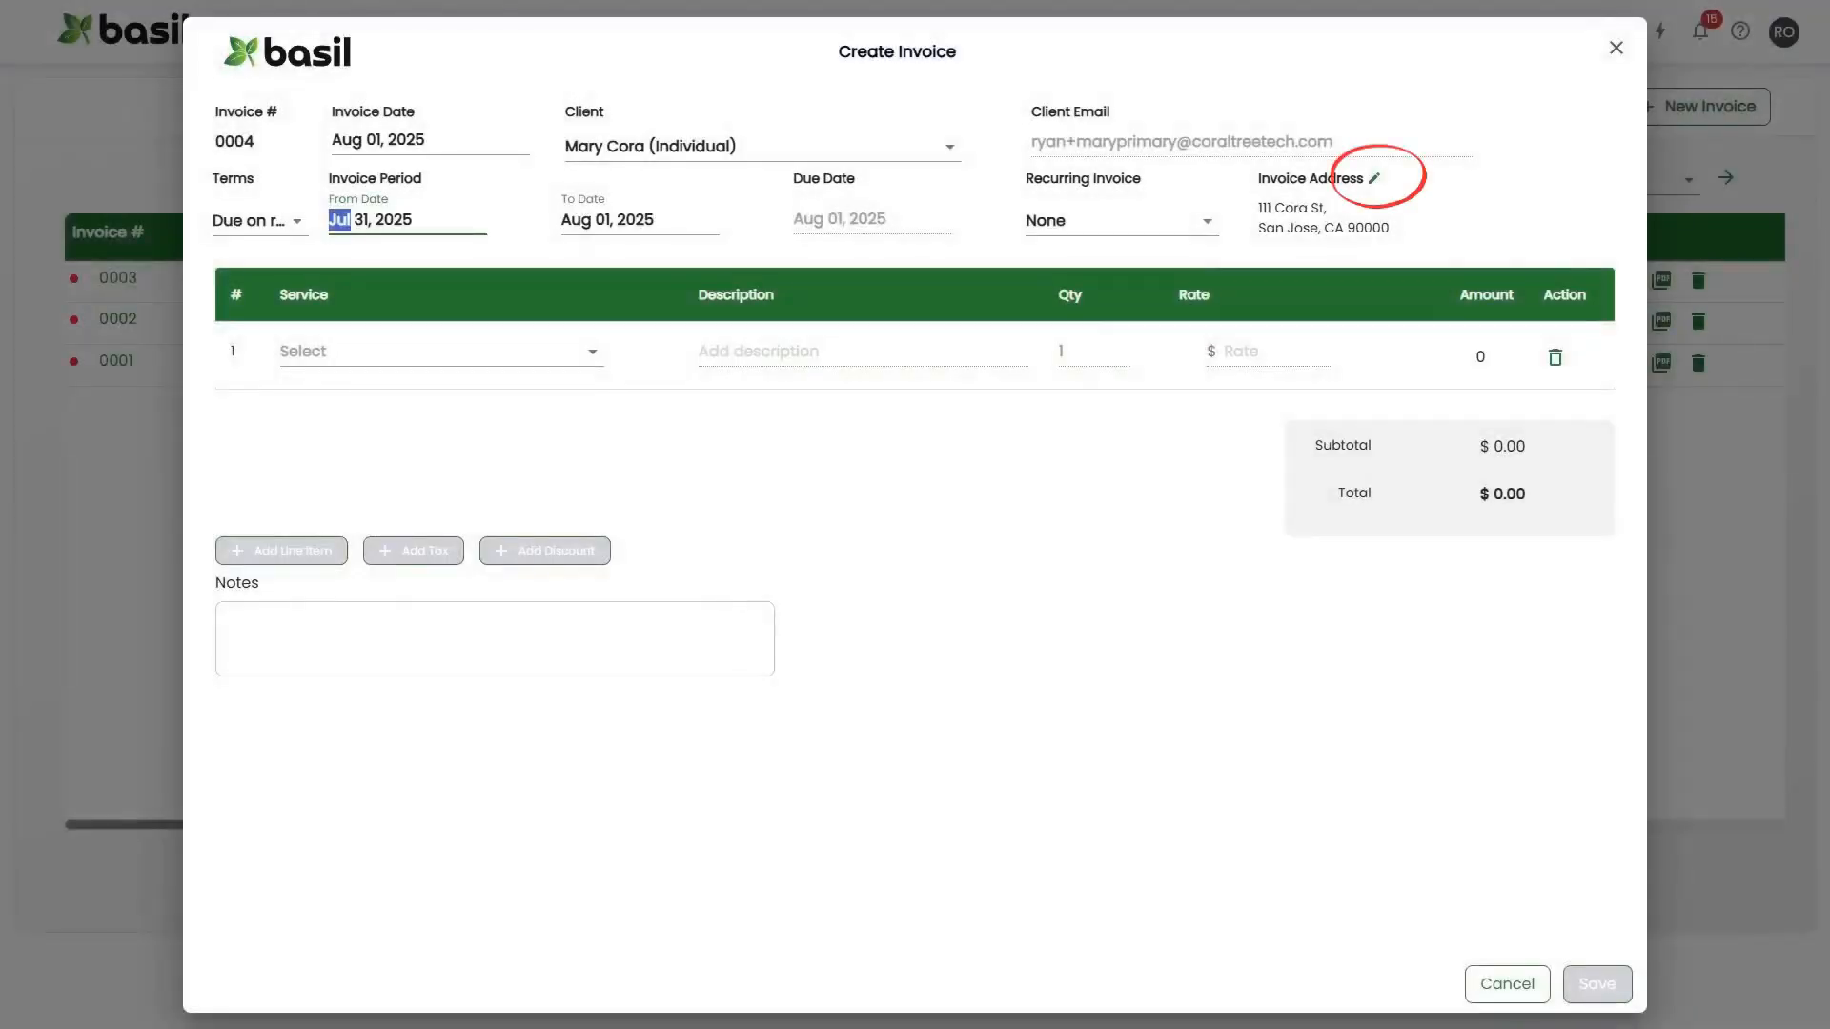
Step: Examine the client's invoice address options and the form for adding another address, leaving the address as it is
click(1374, 178)
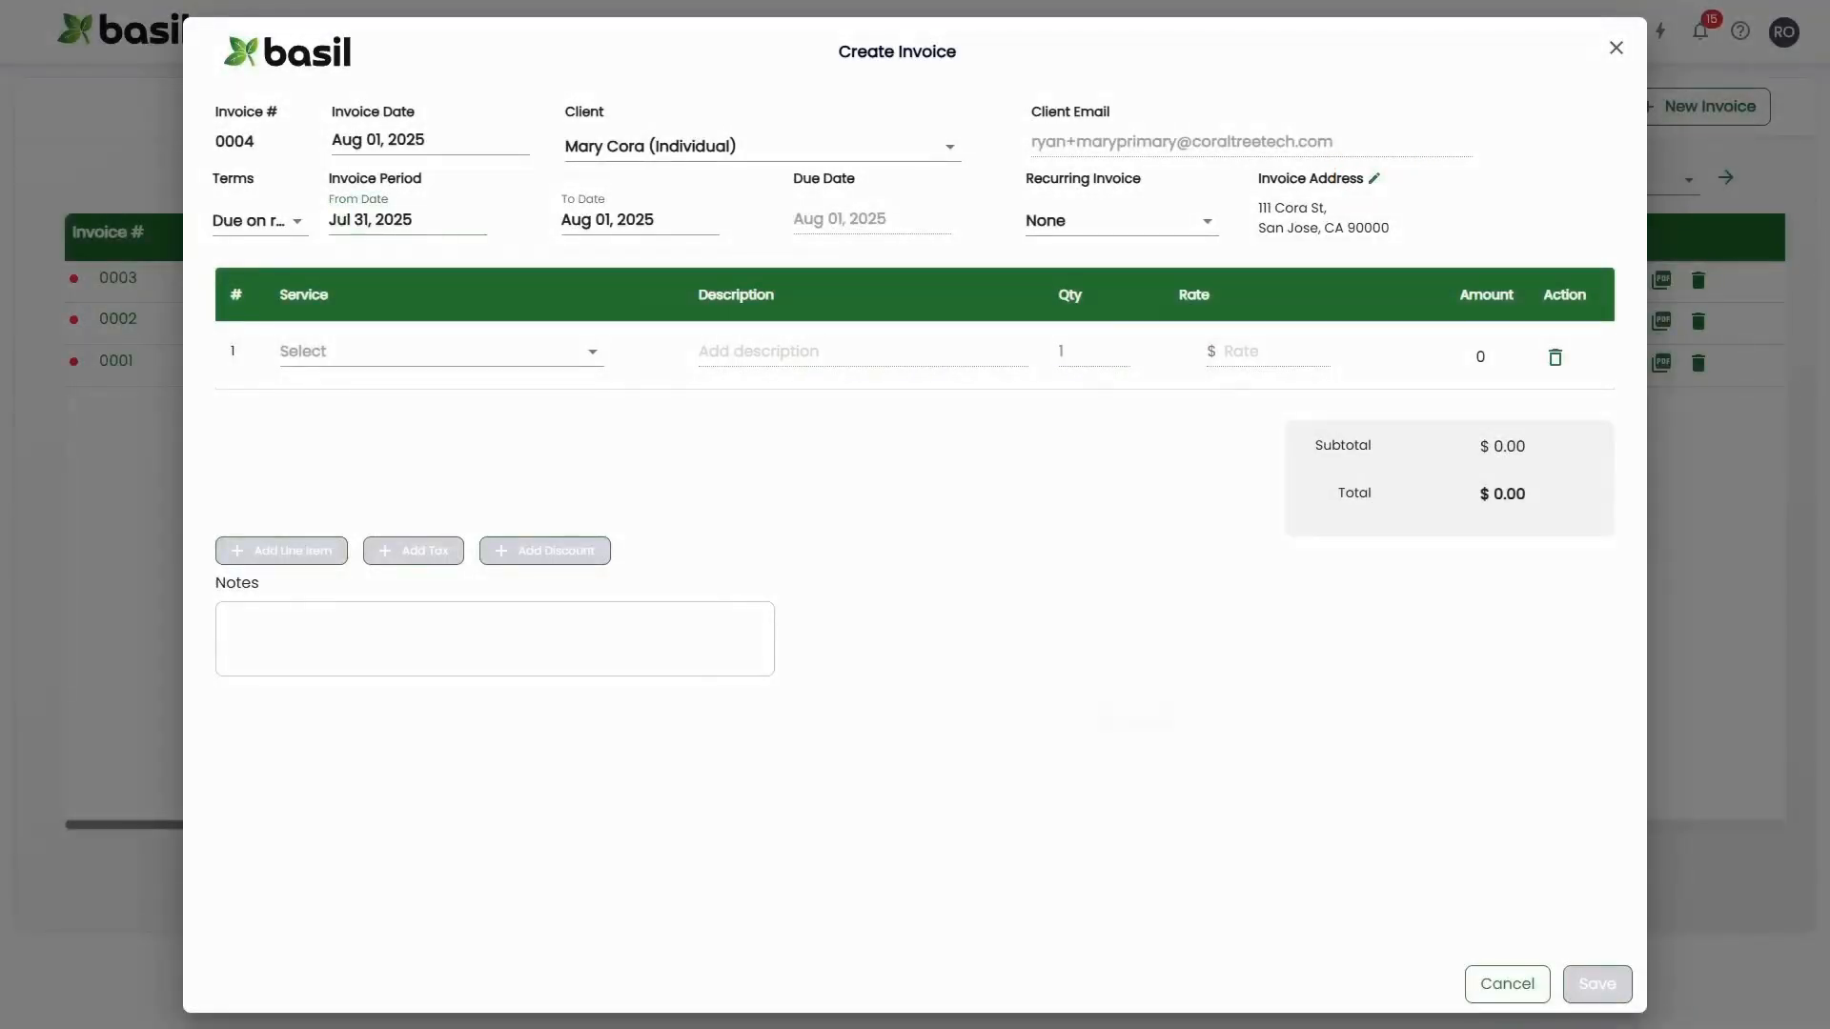
click(1134, 710)
click(1049, 710)
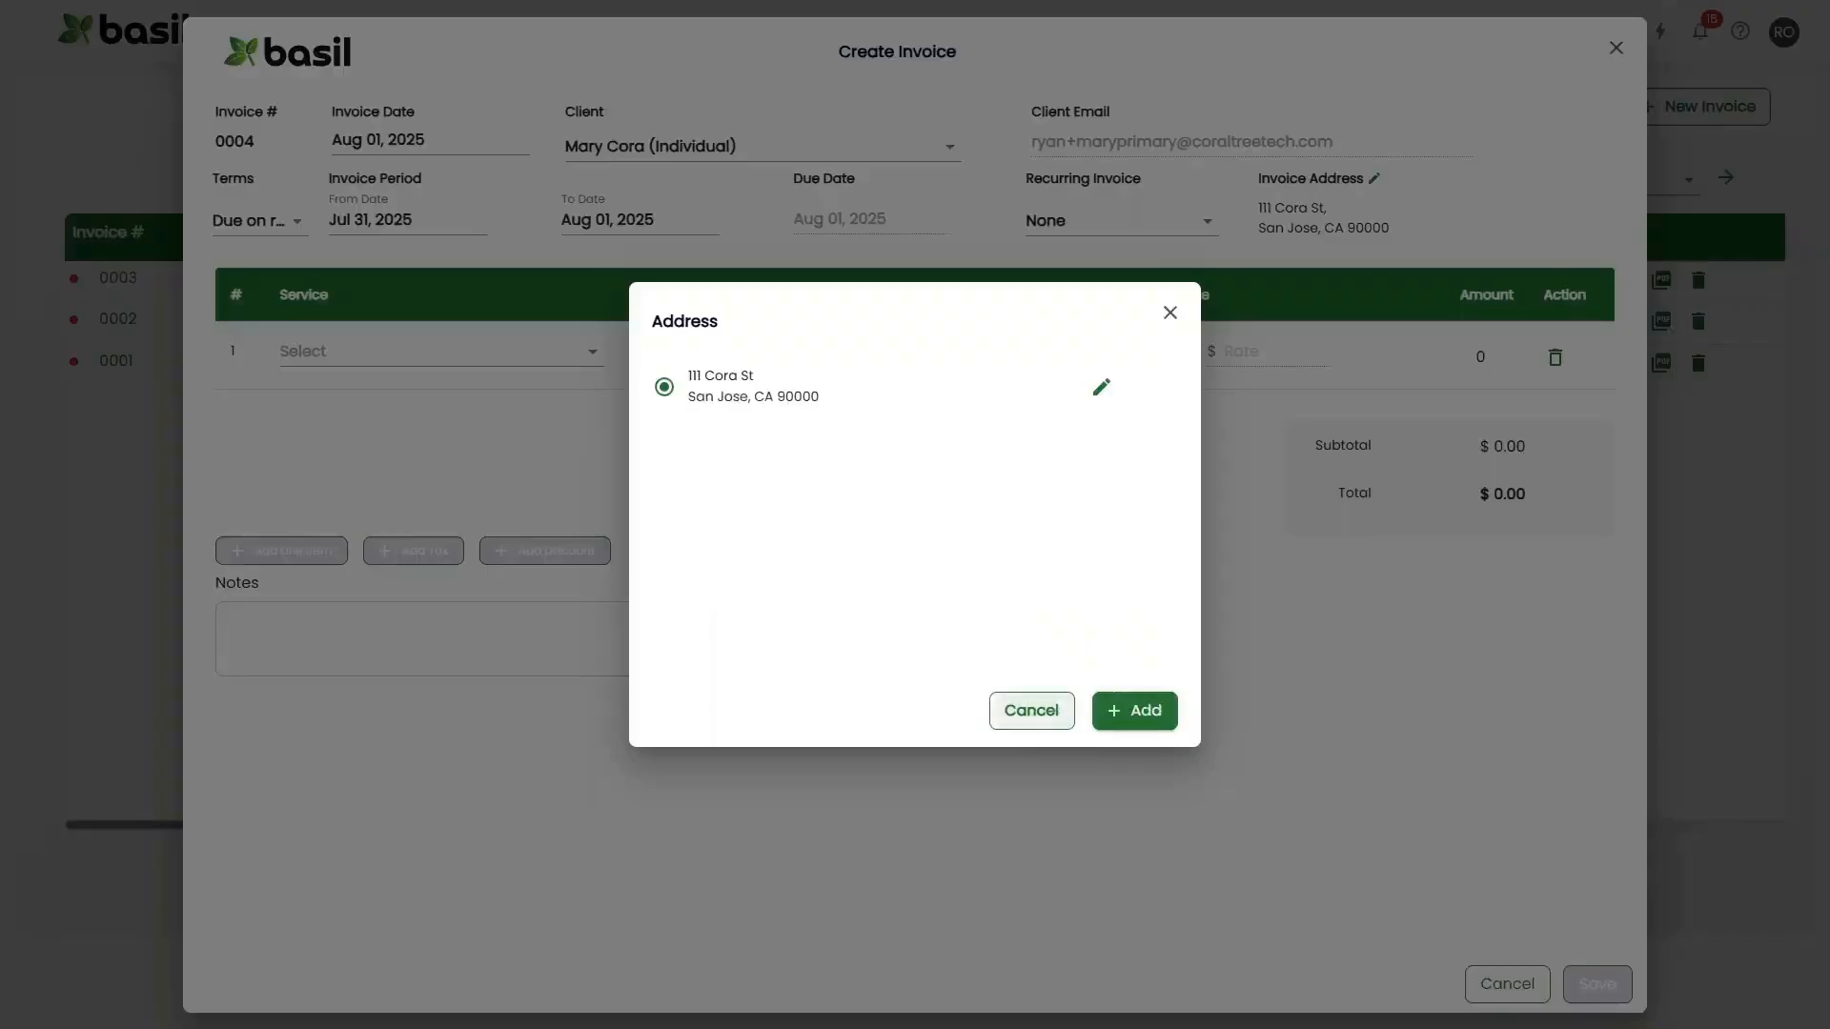
click(1170, 313)
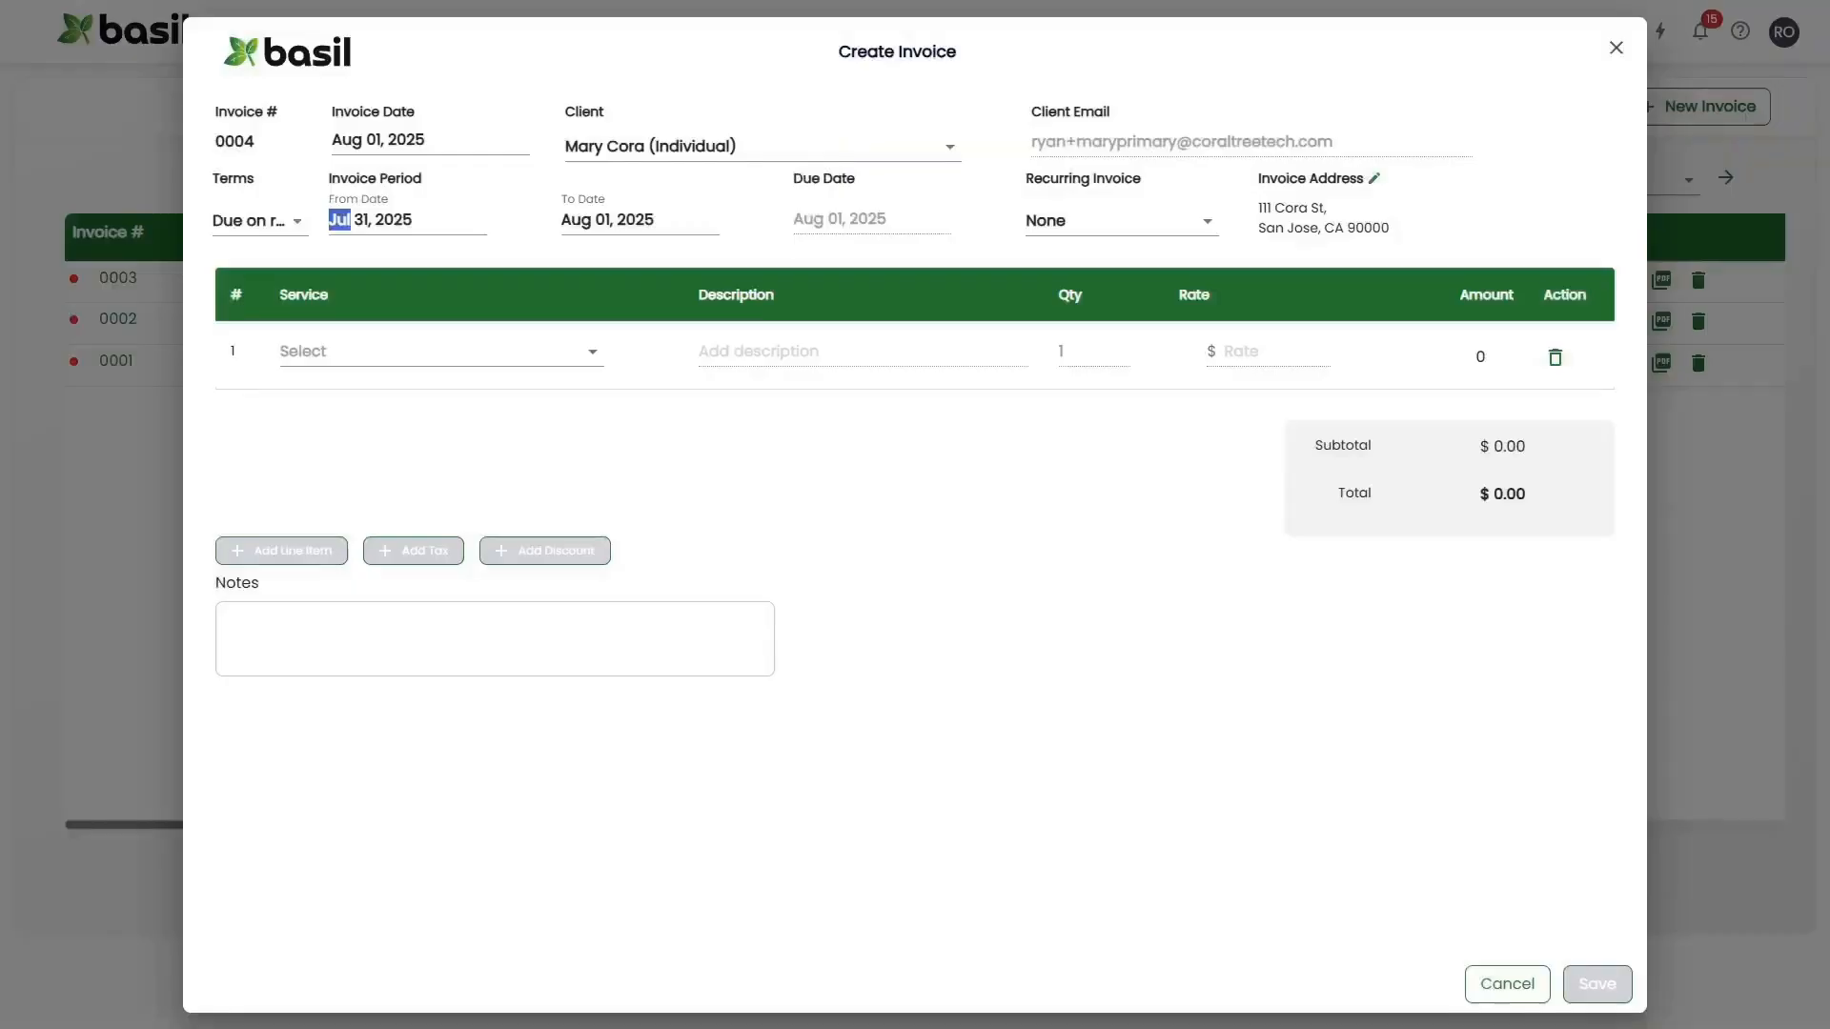
Step: Set the first invoice line to the Agreement Prep service with a quantity of 2
click(592, 352)
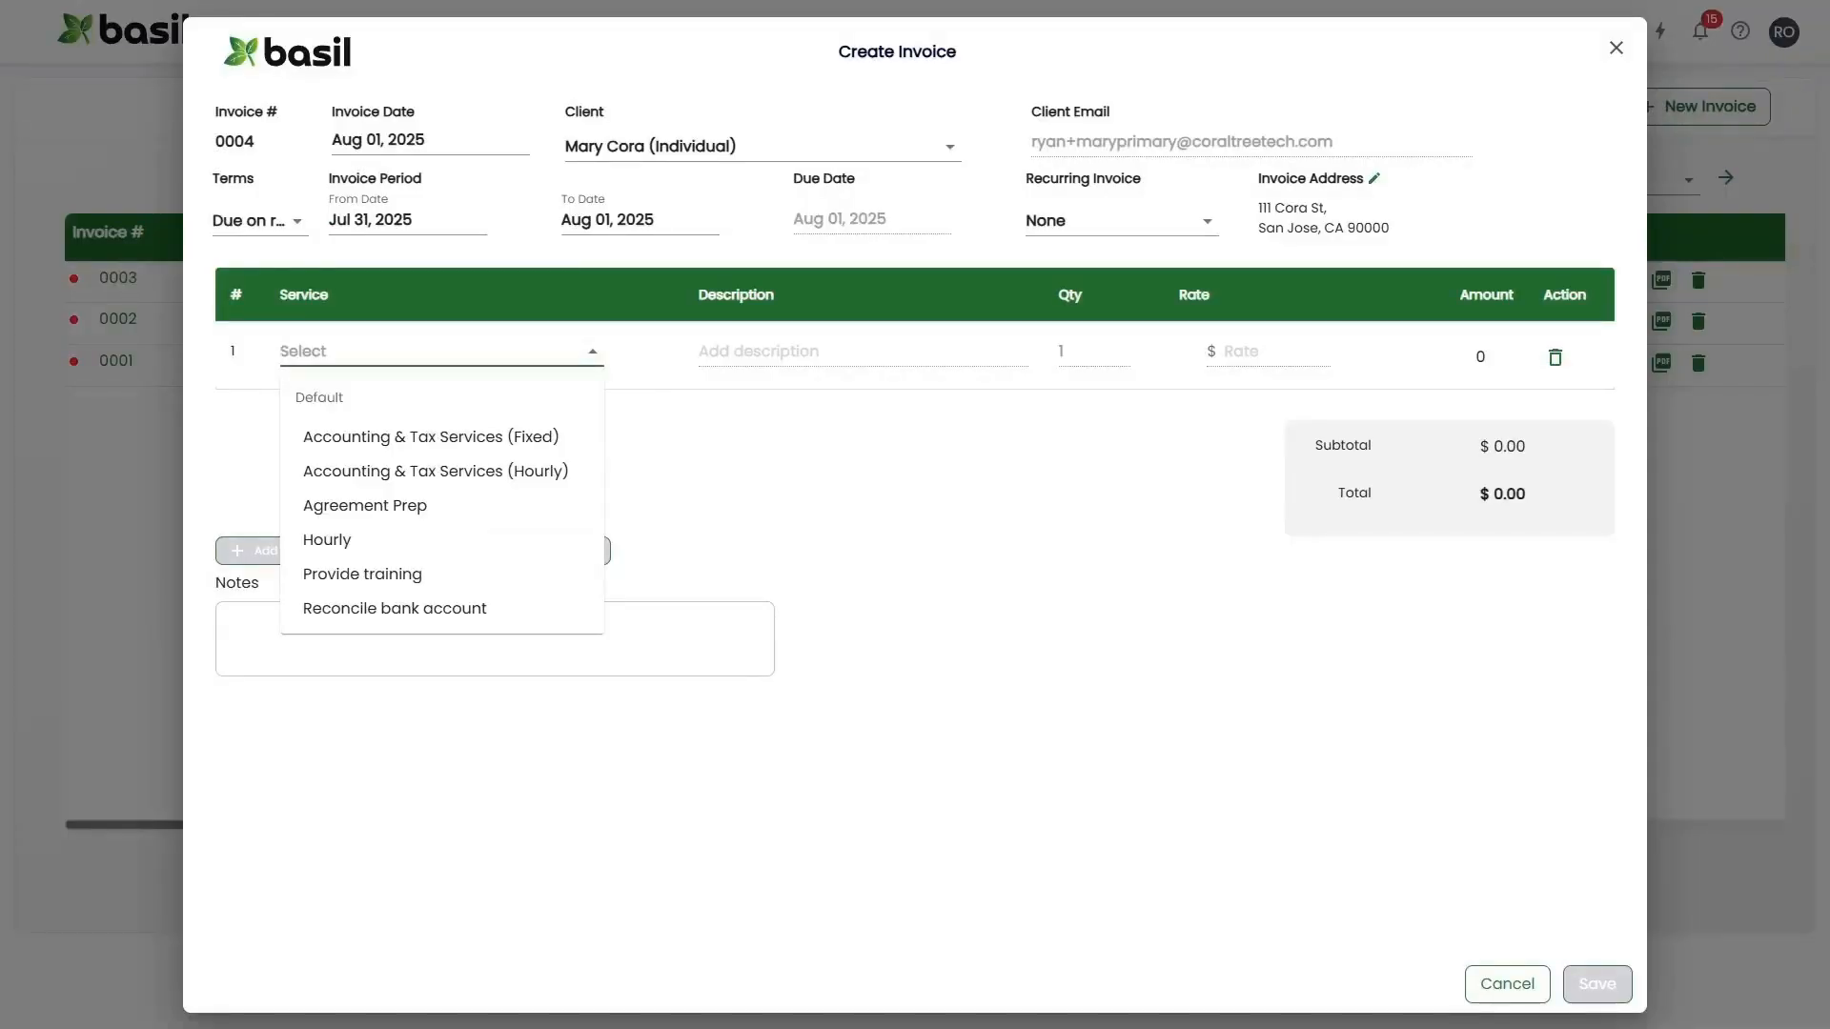
click(365, 506)
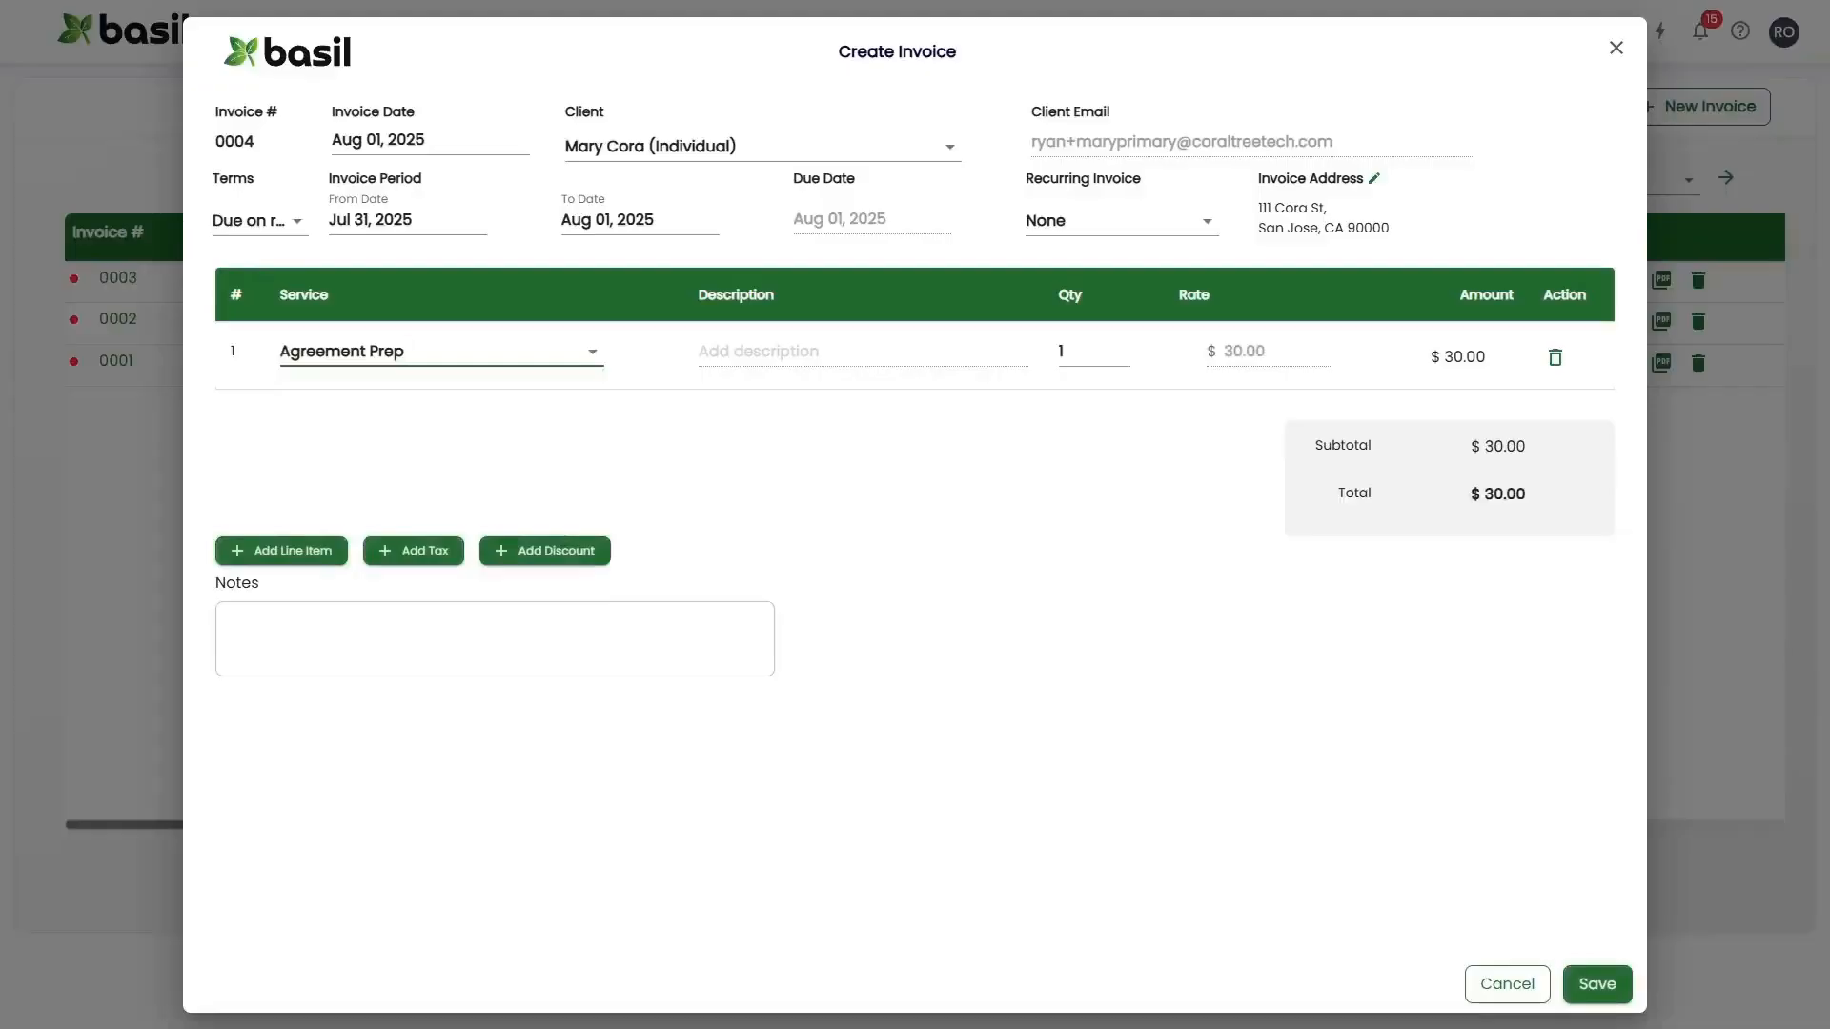
key(Tab)
text(2)
Step: Add a second line item for Provide training, bill its rate from the completed task T-26, and save the invoice
click(281, 551)
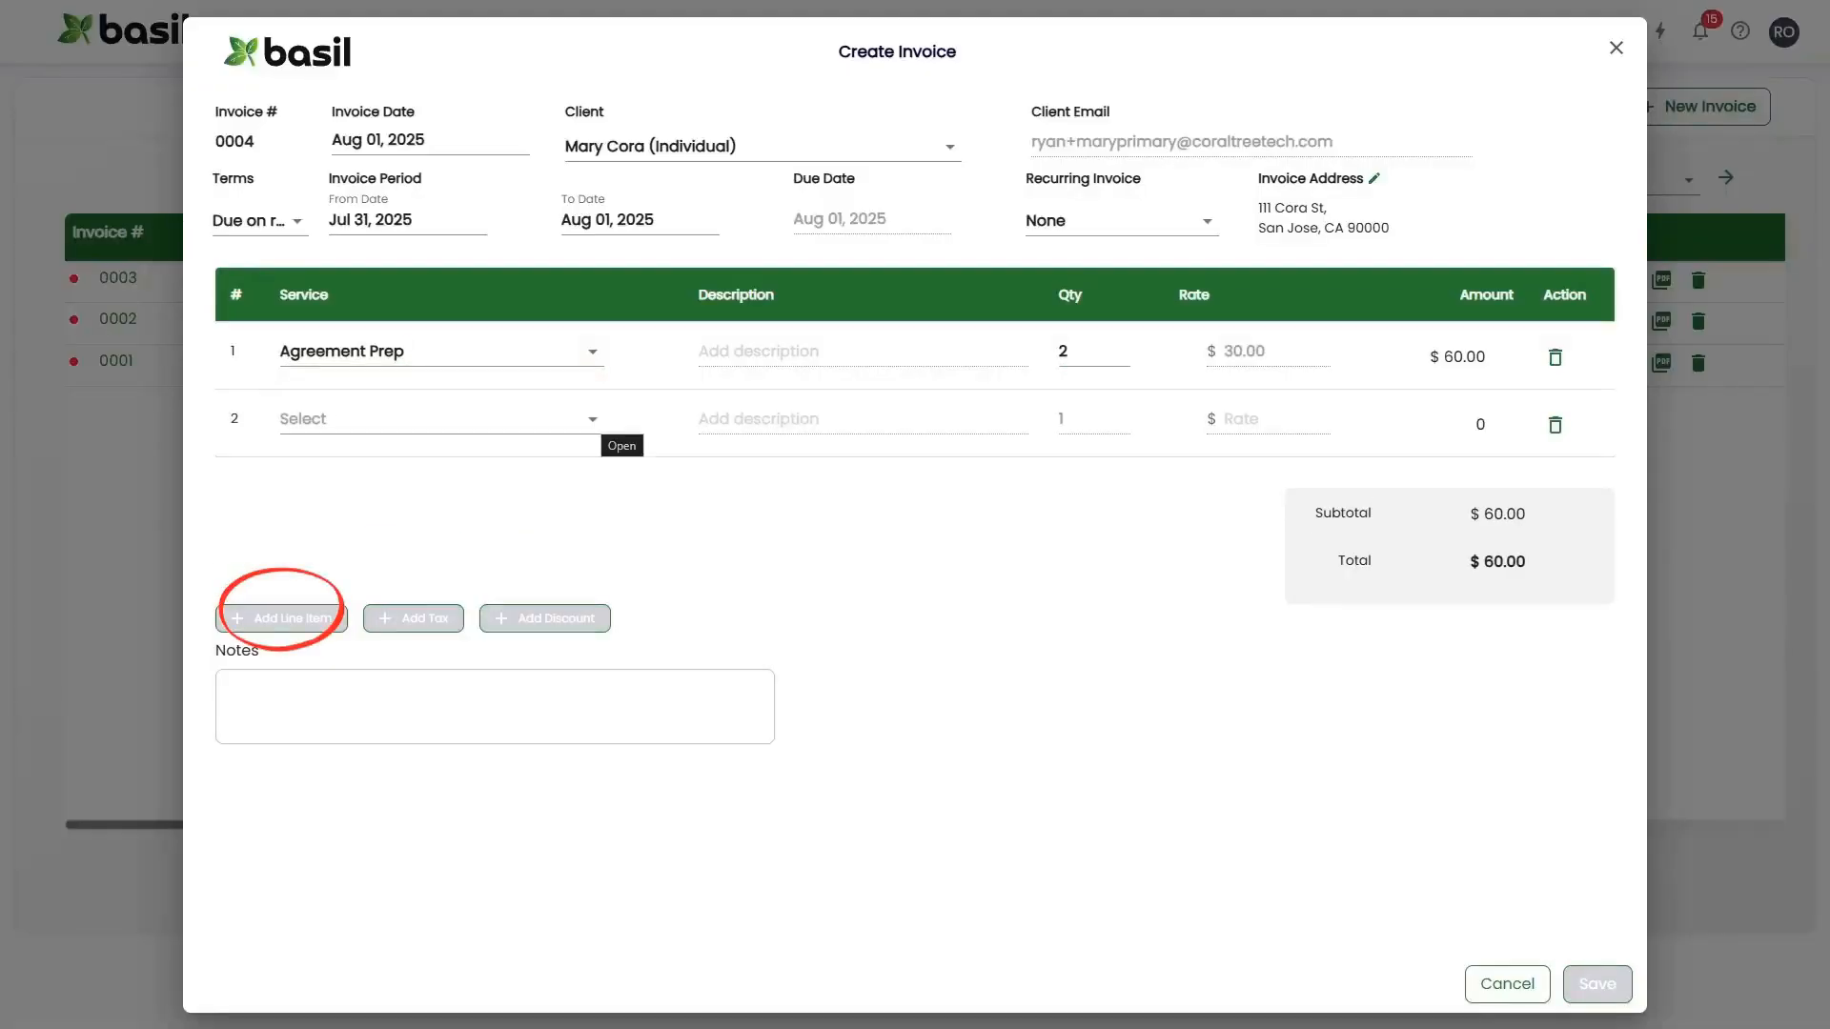
click(592, 420)
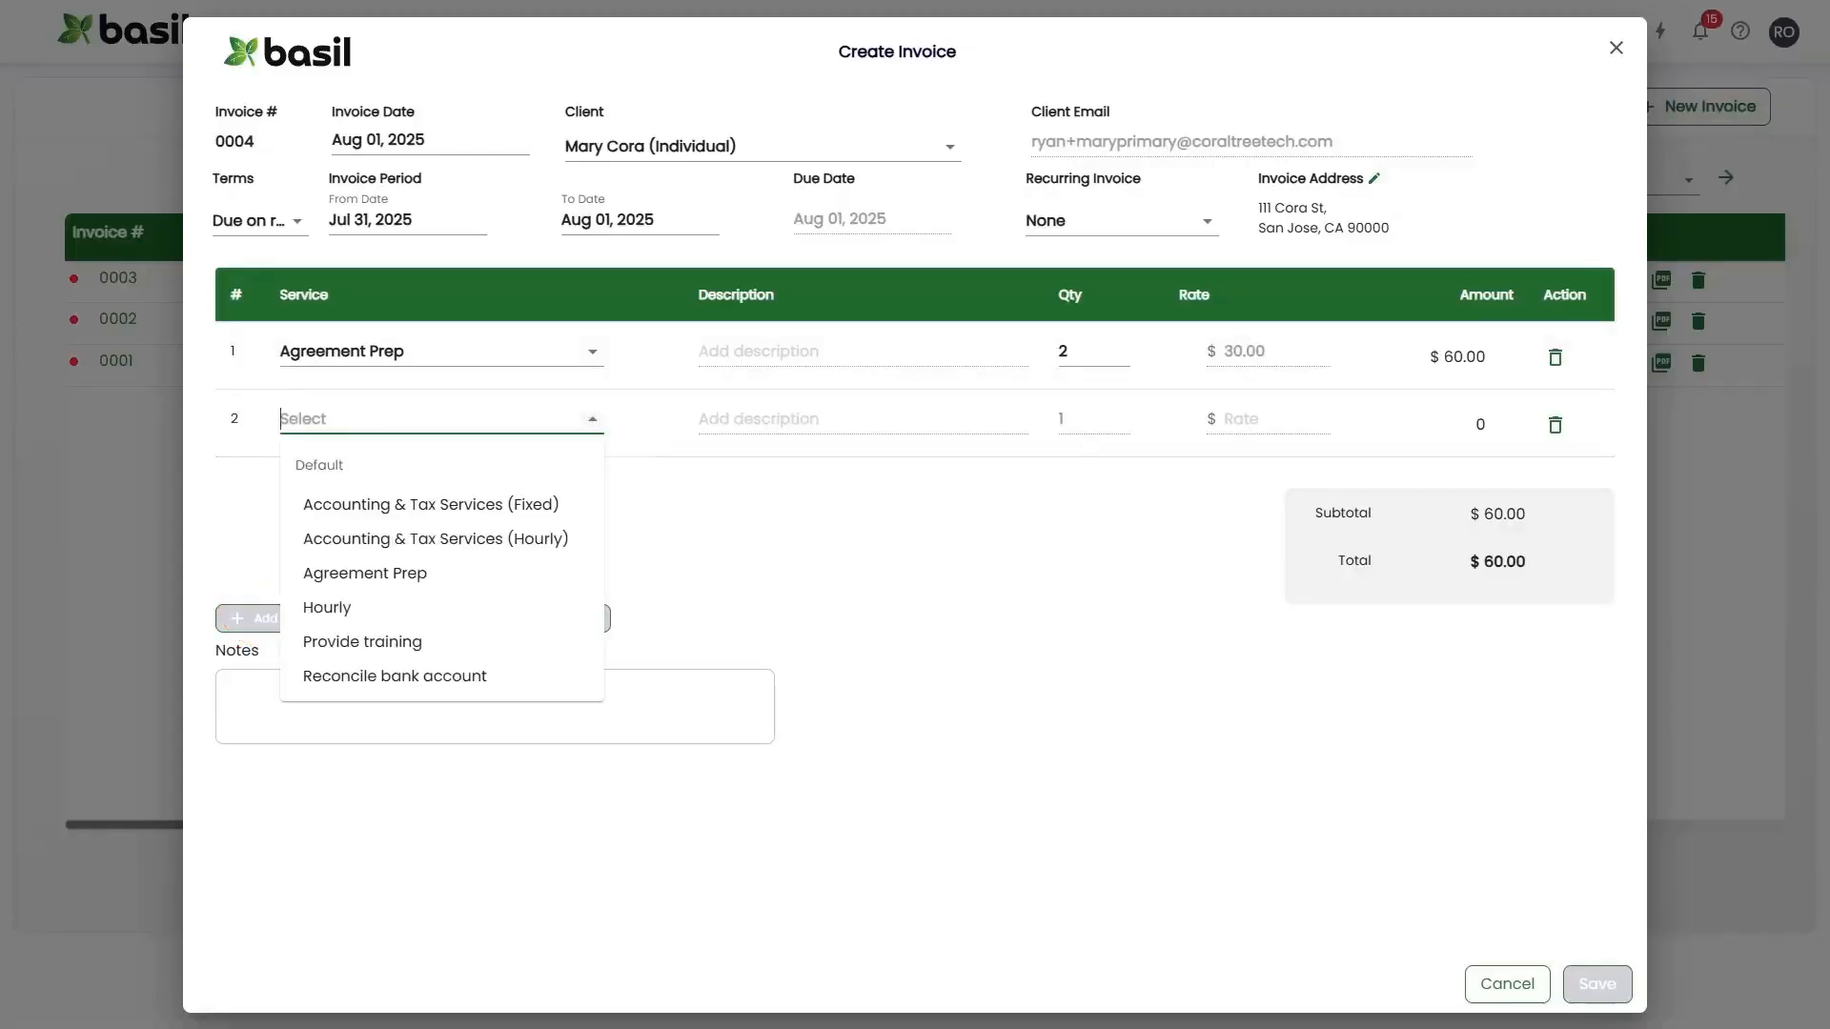
click(362, 643)
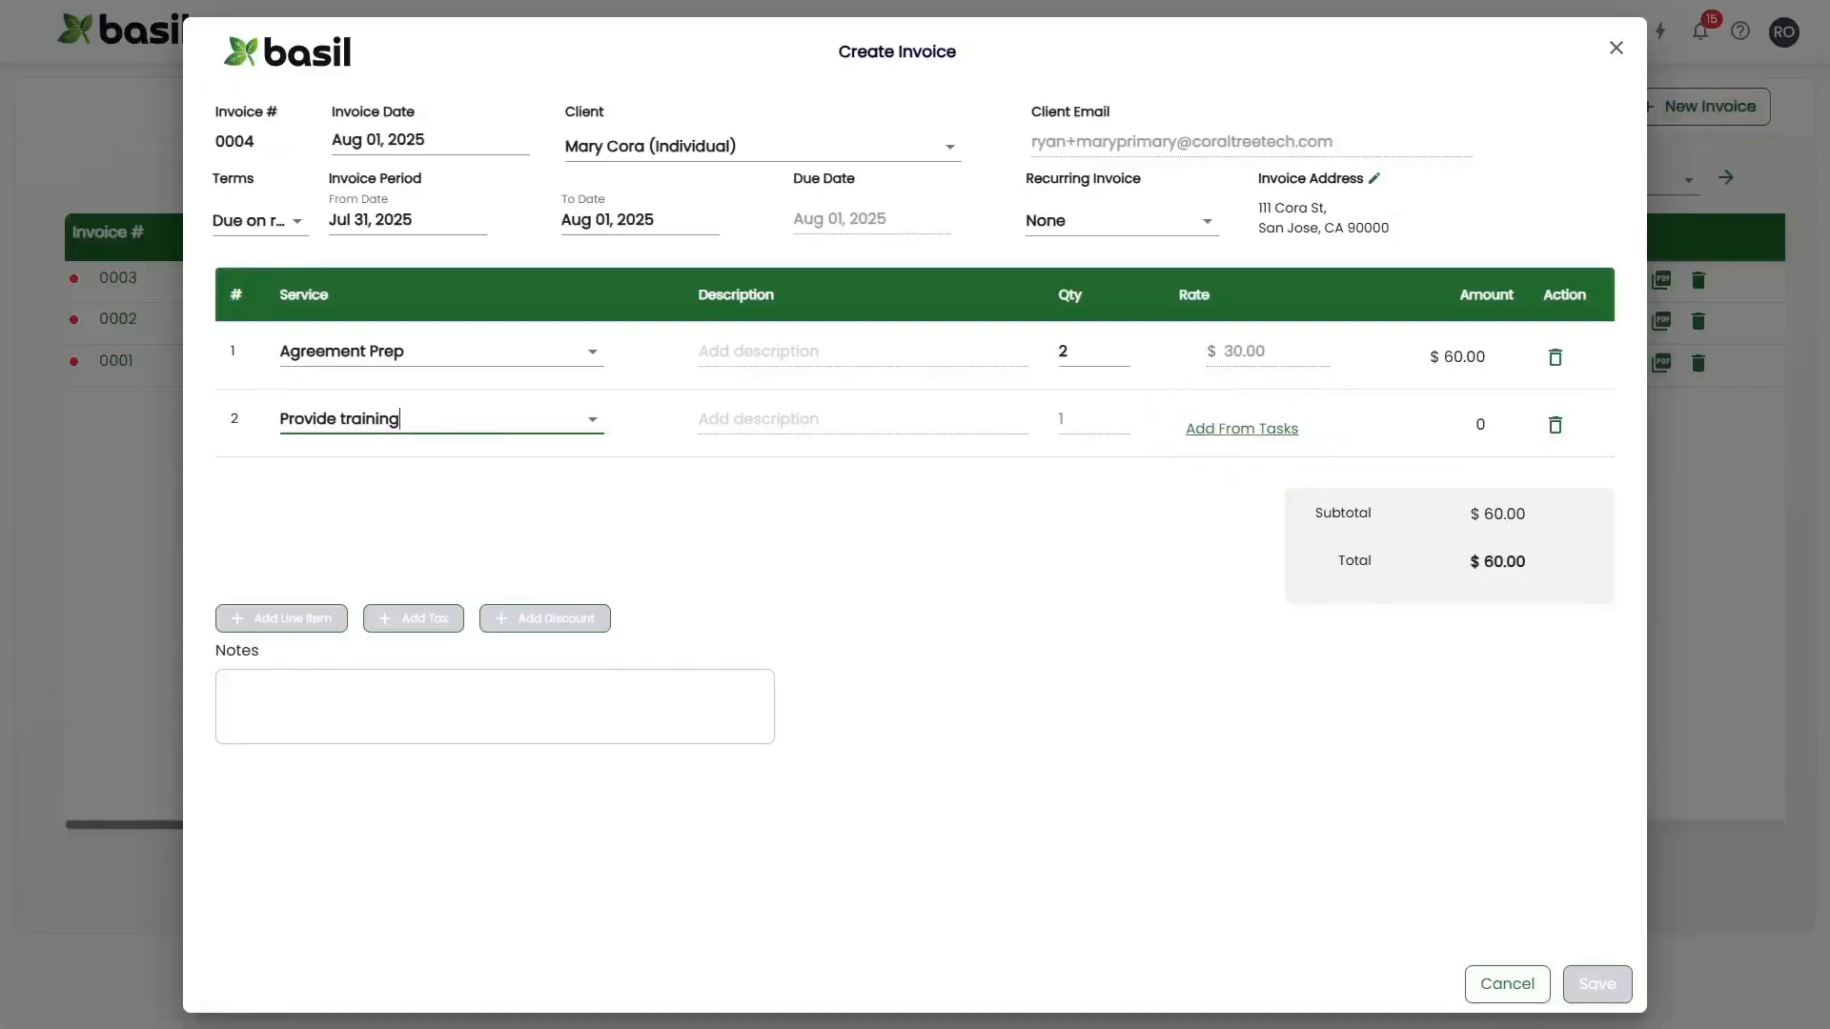
click(1241, 428)
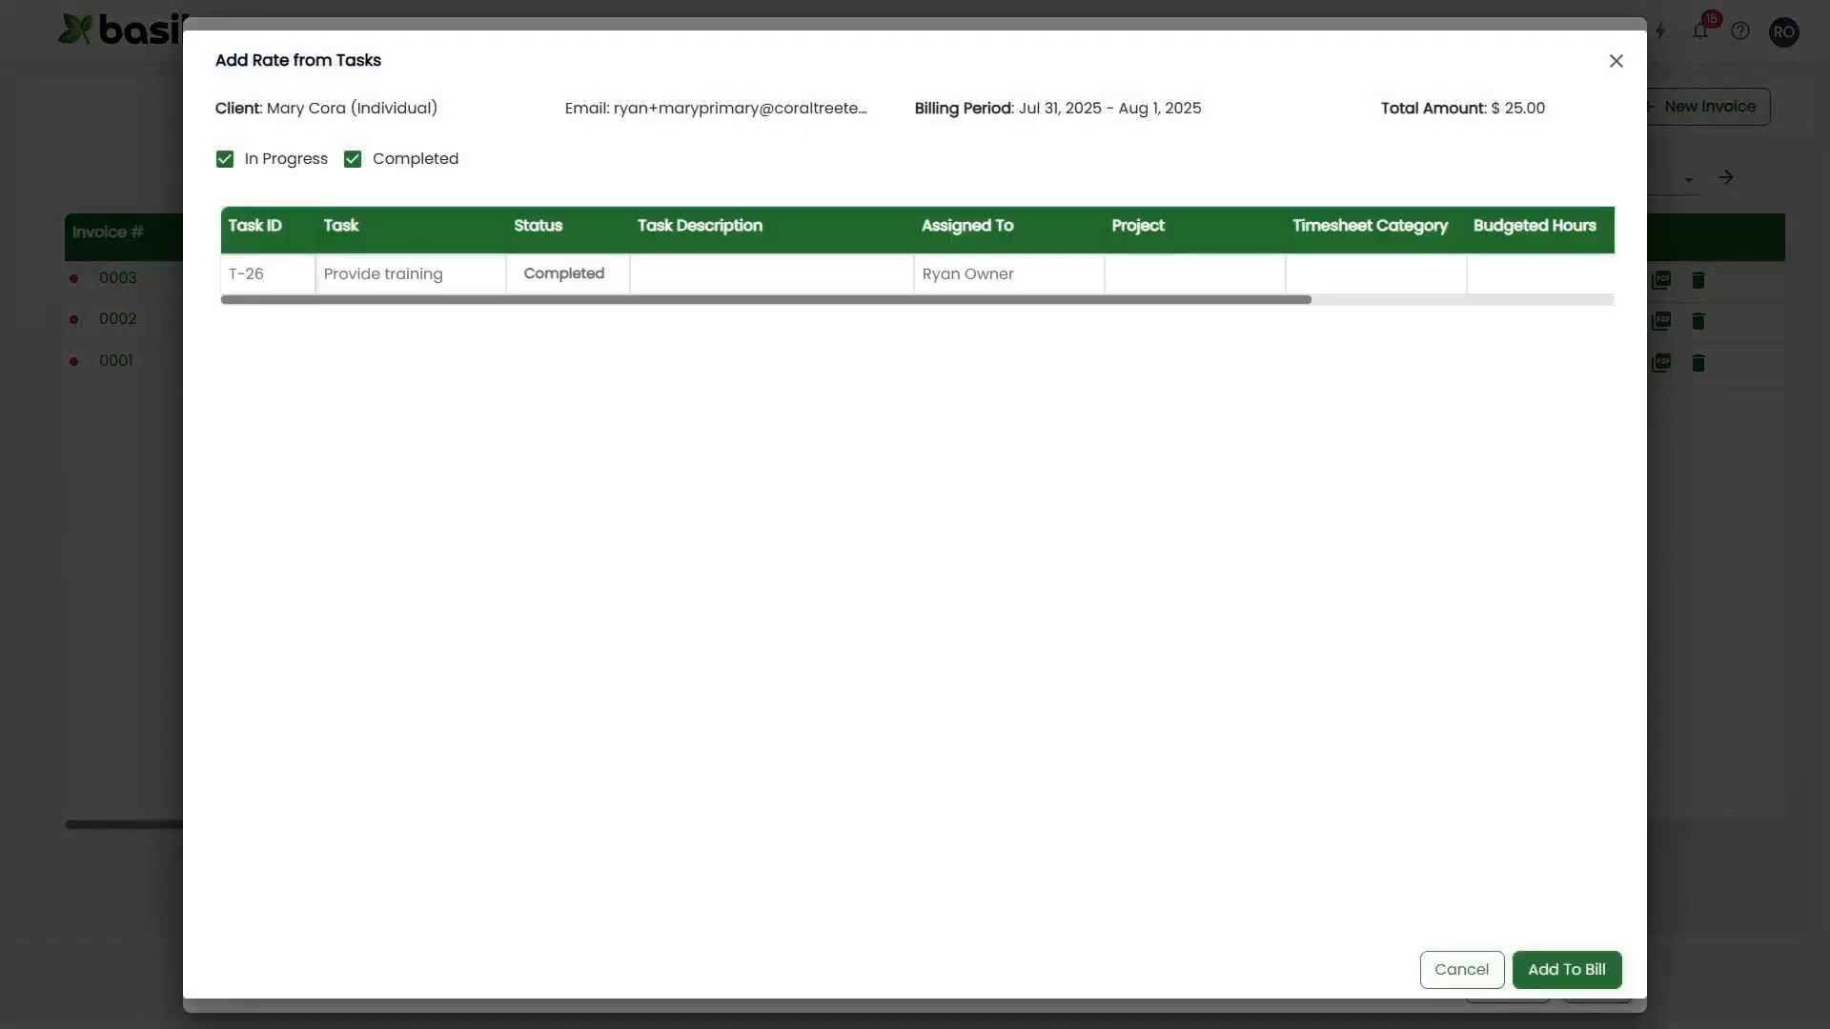
click(1567, 971)
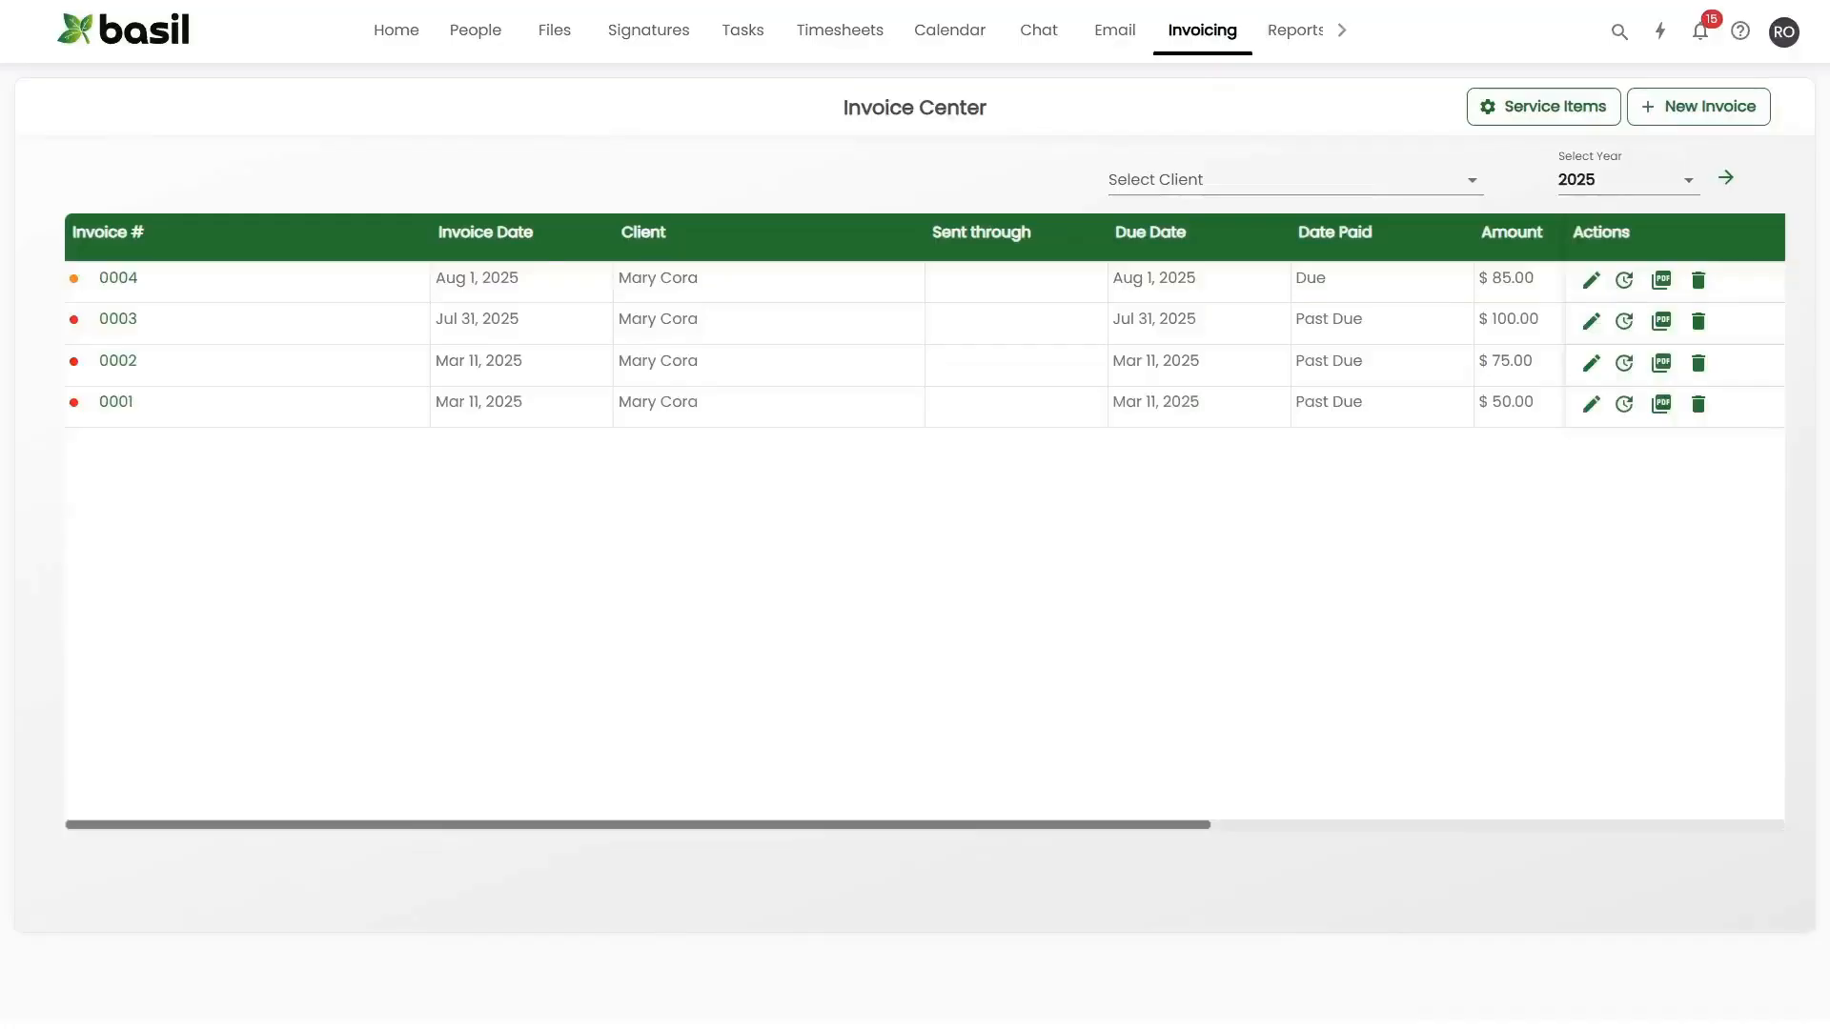
Step: Save the in-progress Reconcile bank account task T-24 with Billable on, and review the time logged on it
click(744, 31)
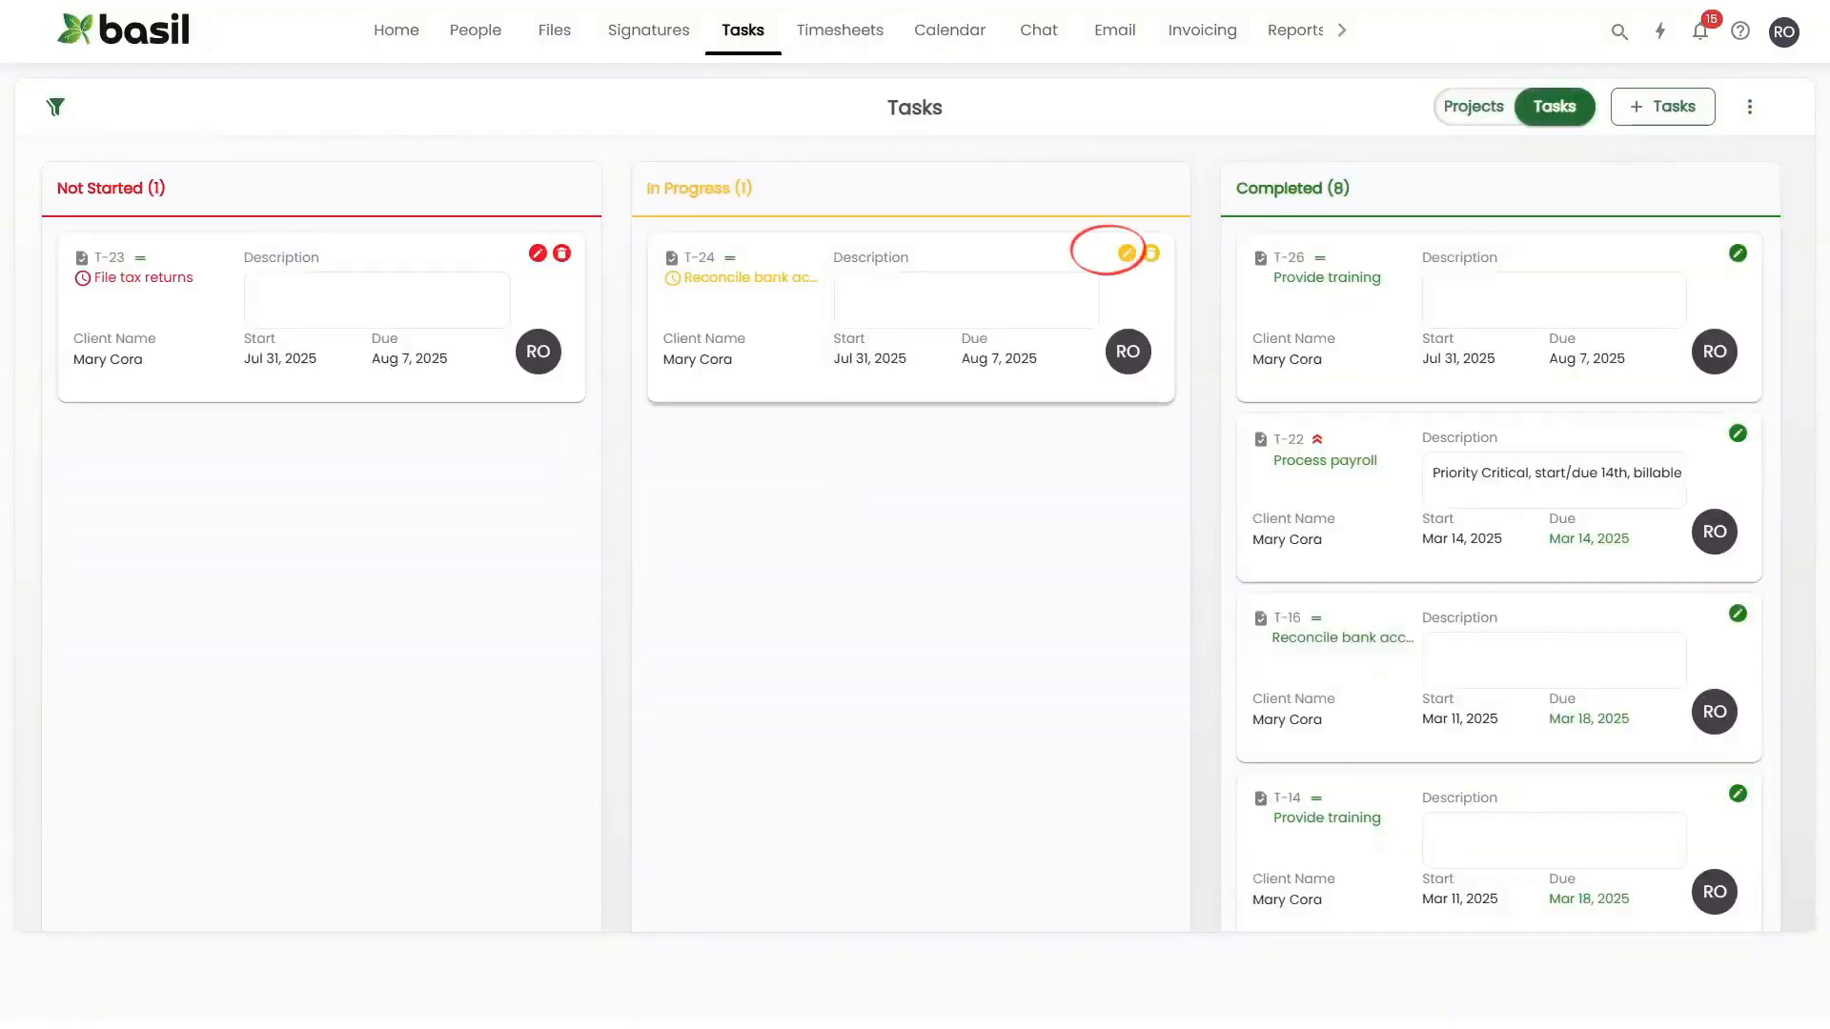
click(1126, 253)
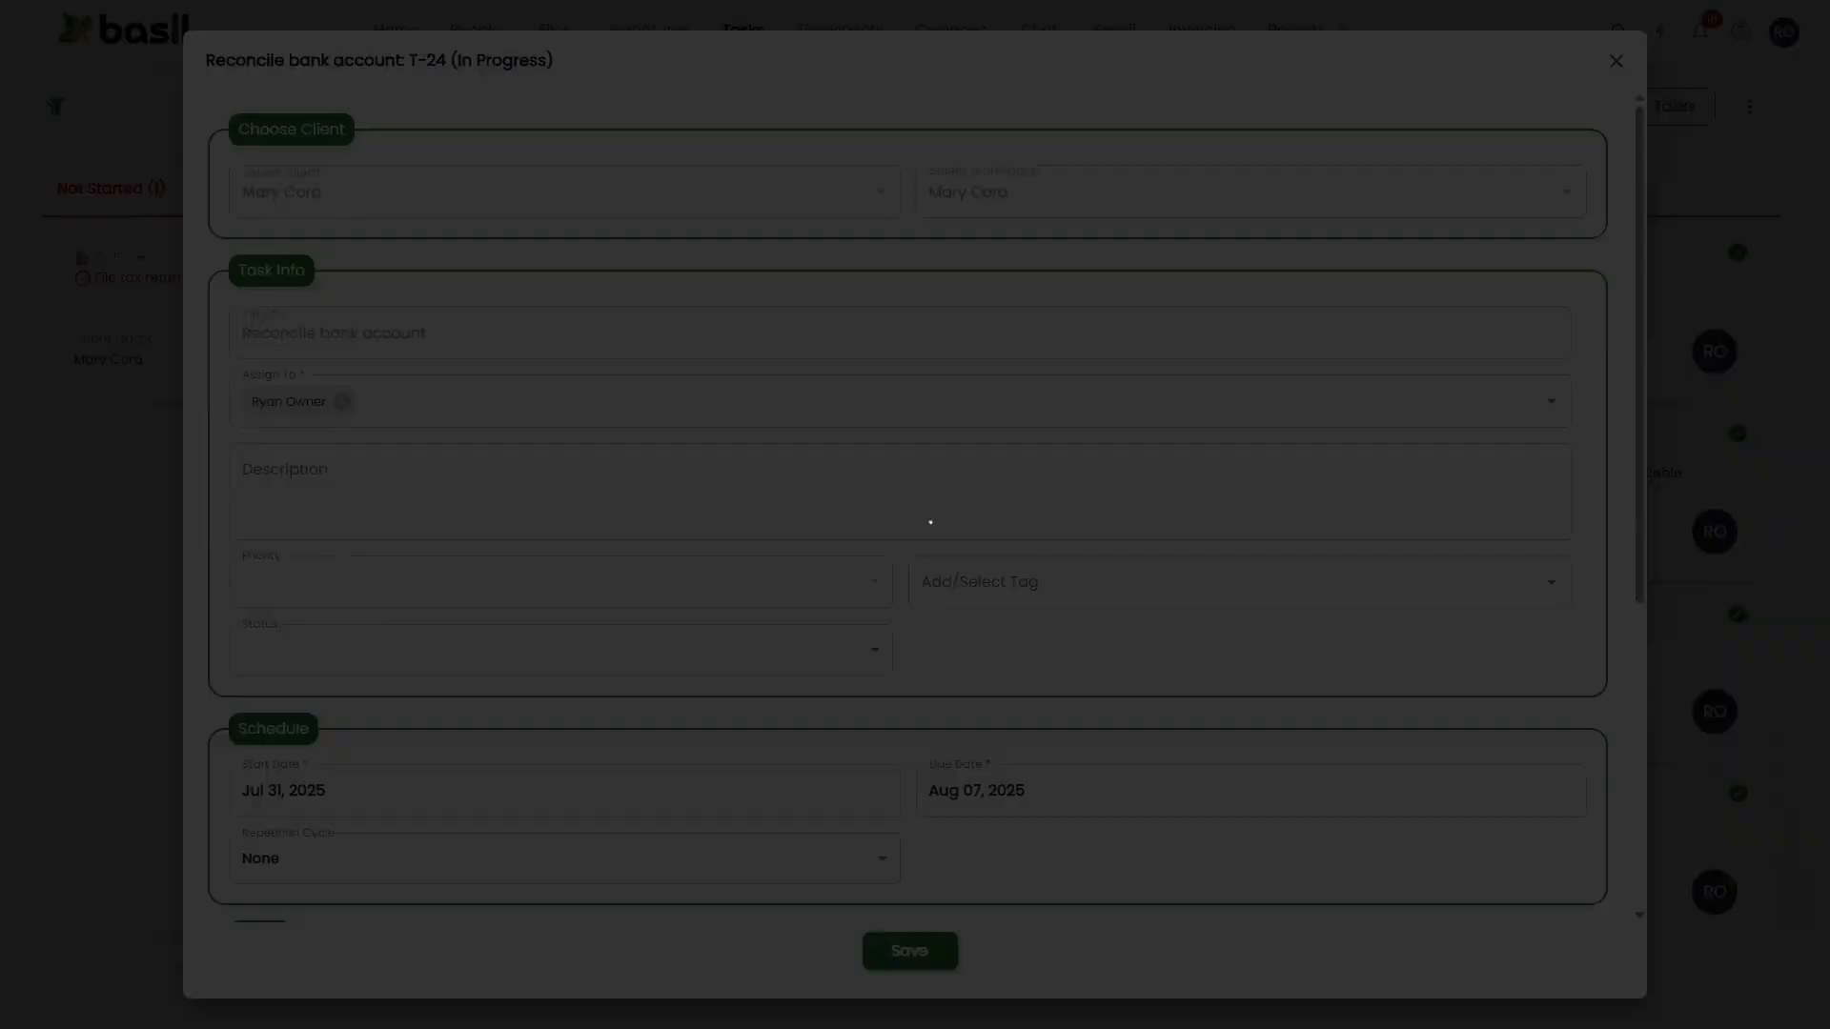
scroll(910, 505, down, 5)
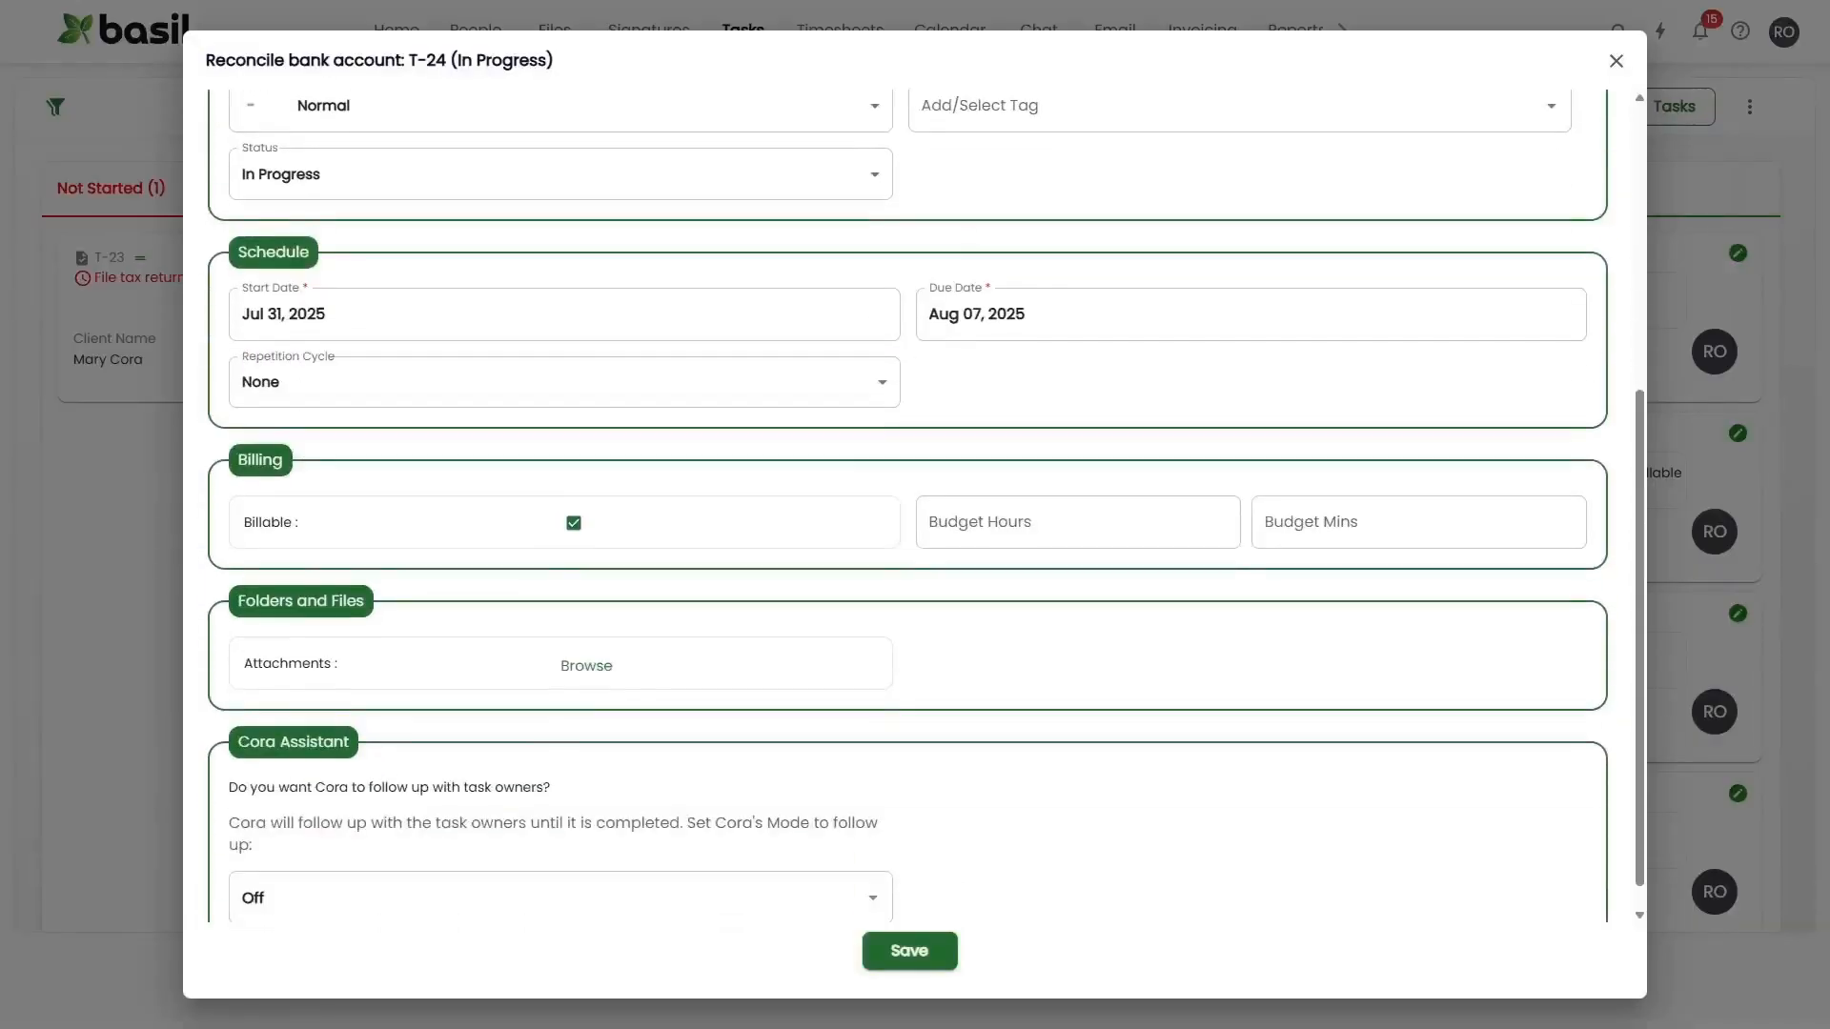
click(909, 951)
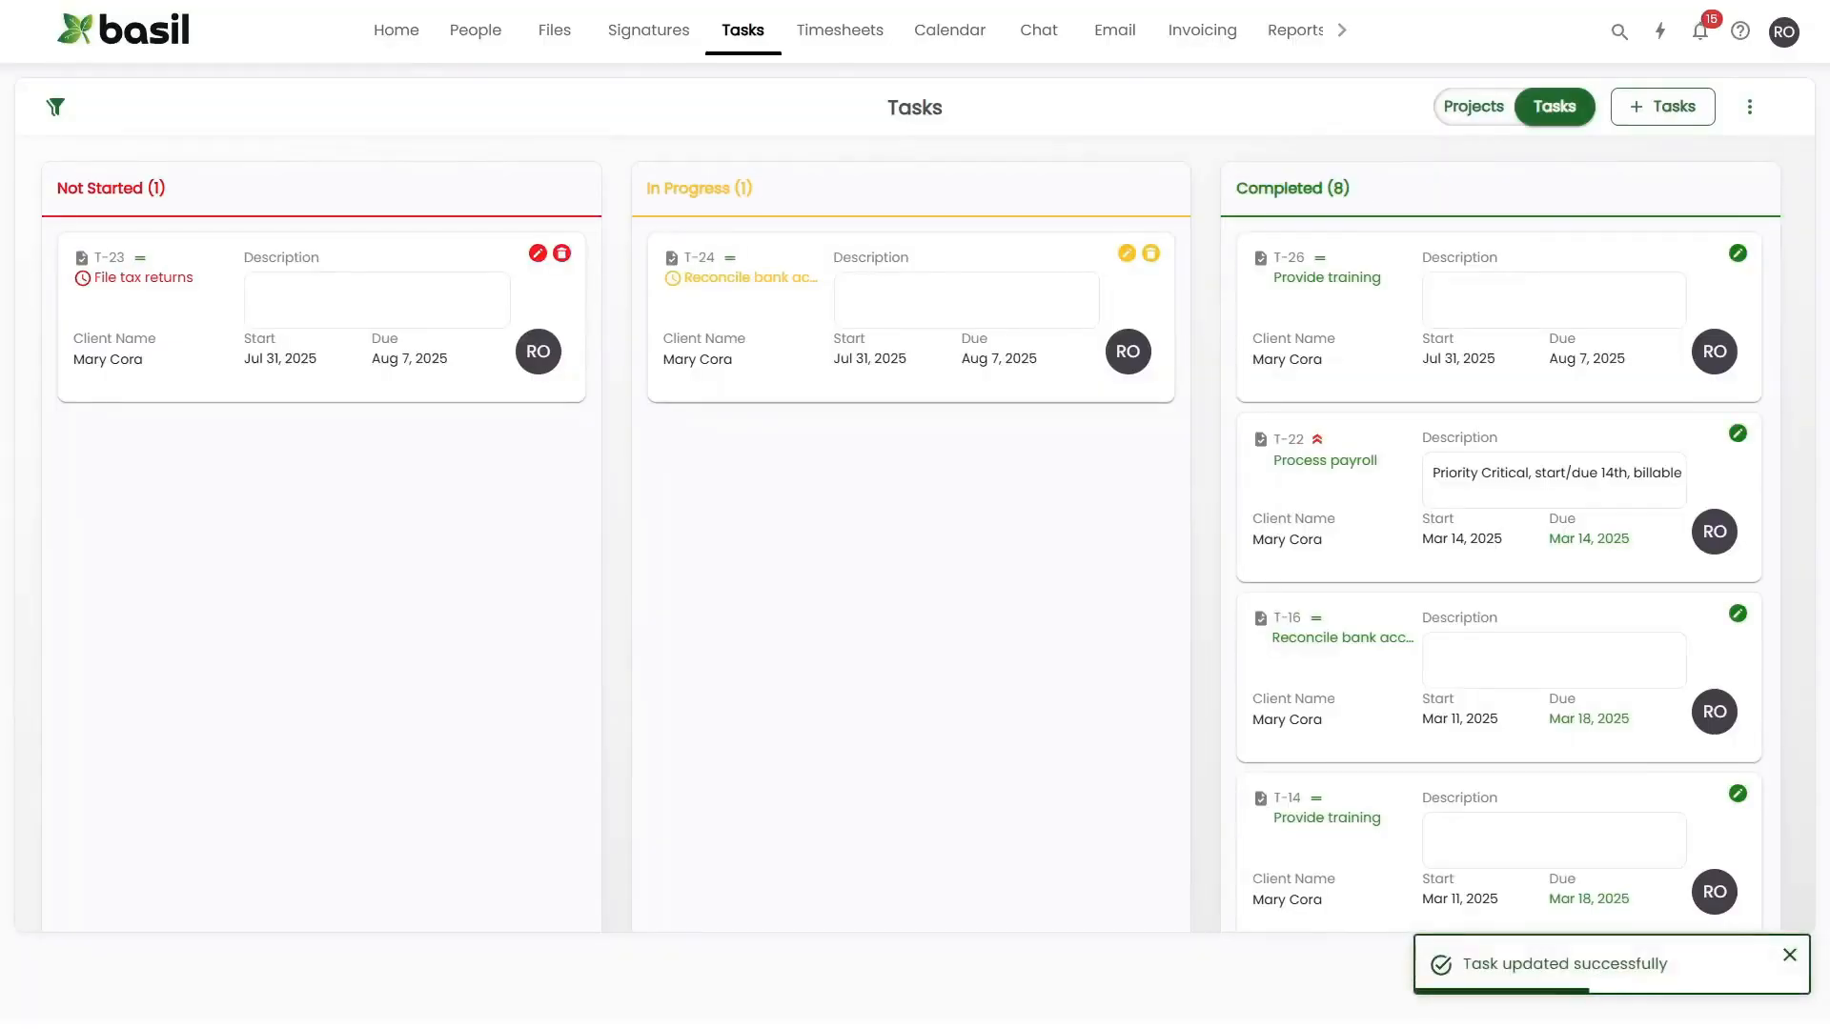
click(750, 277)
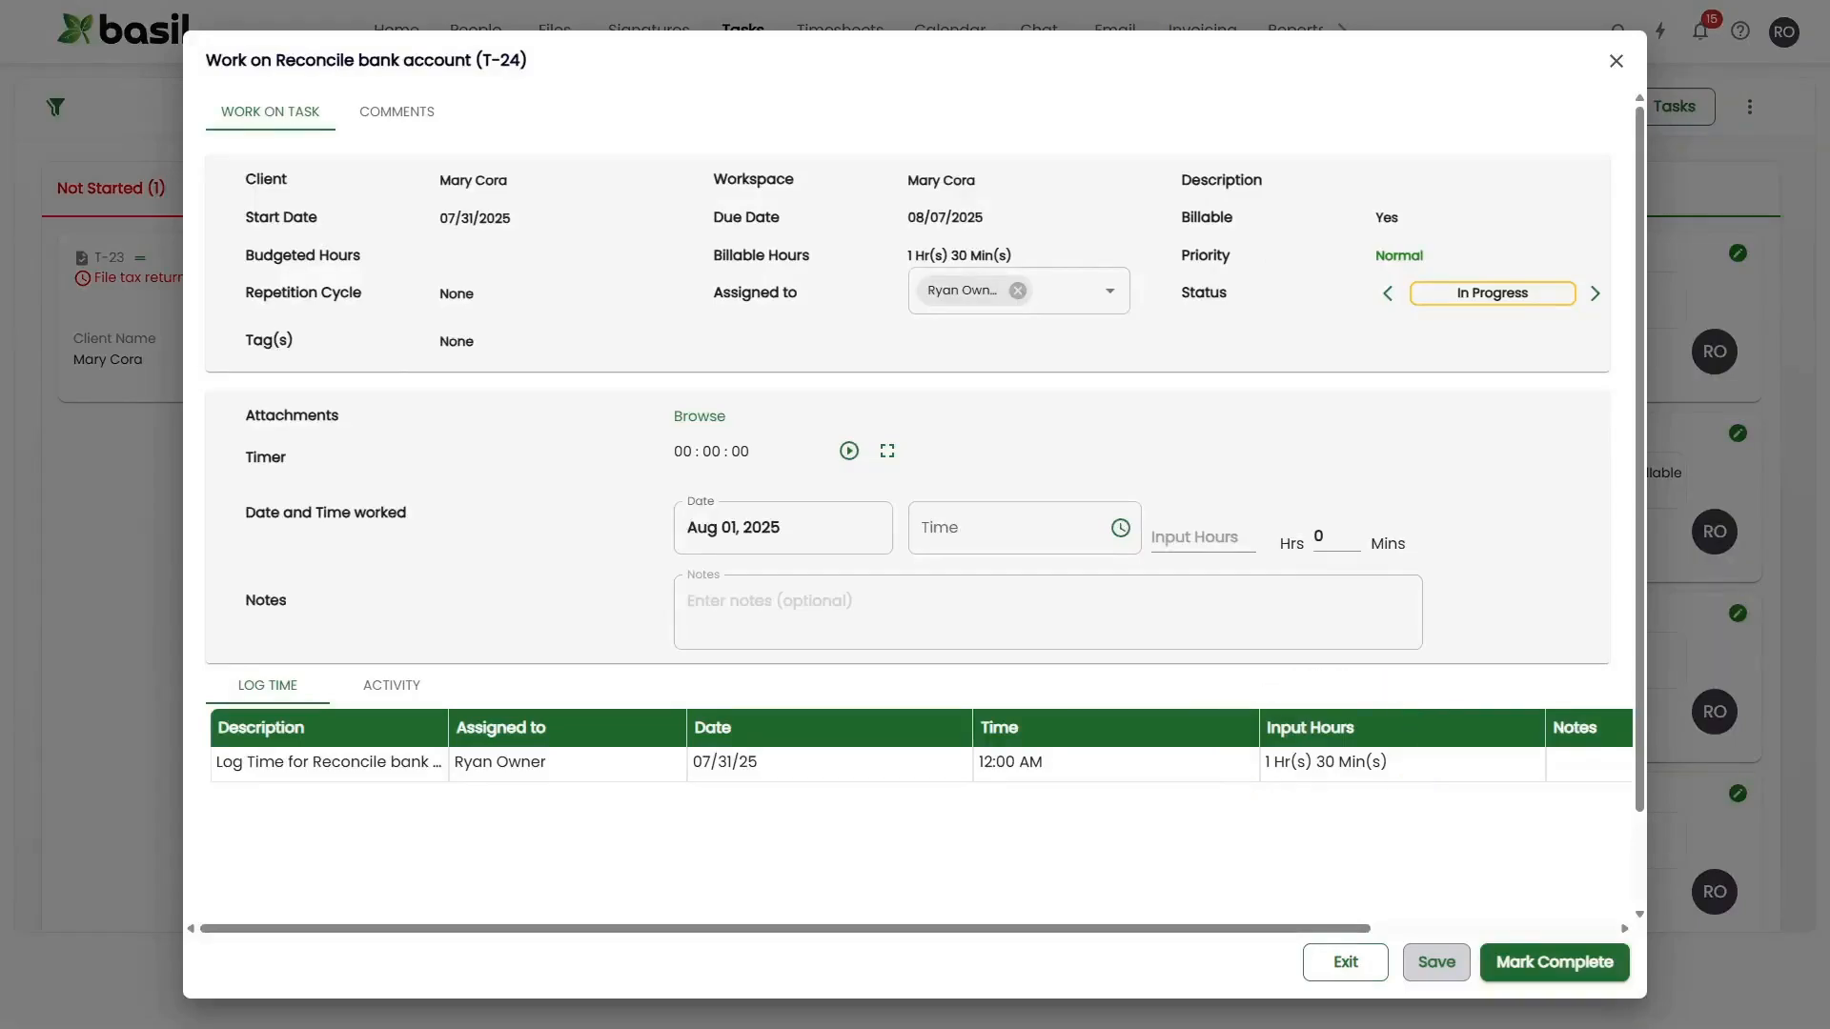
click(1345, 962)
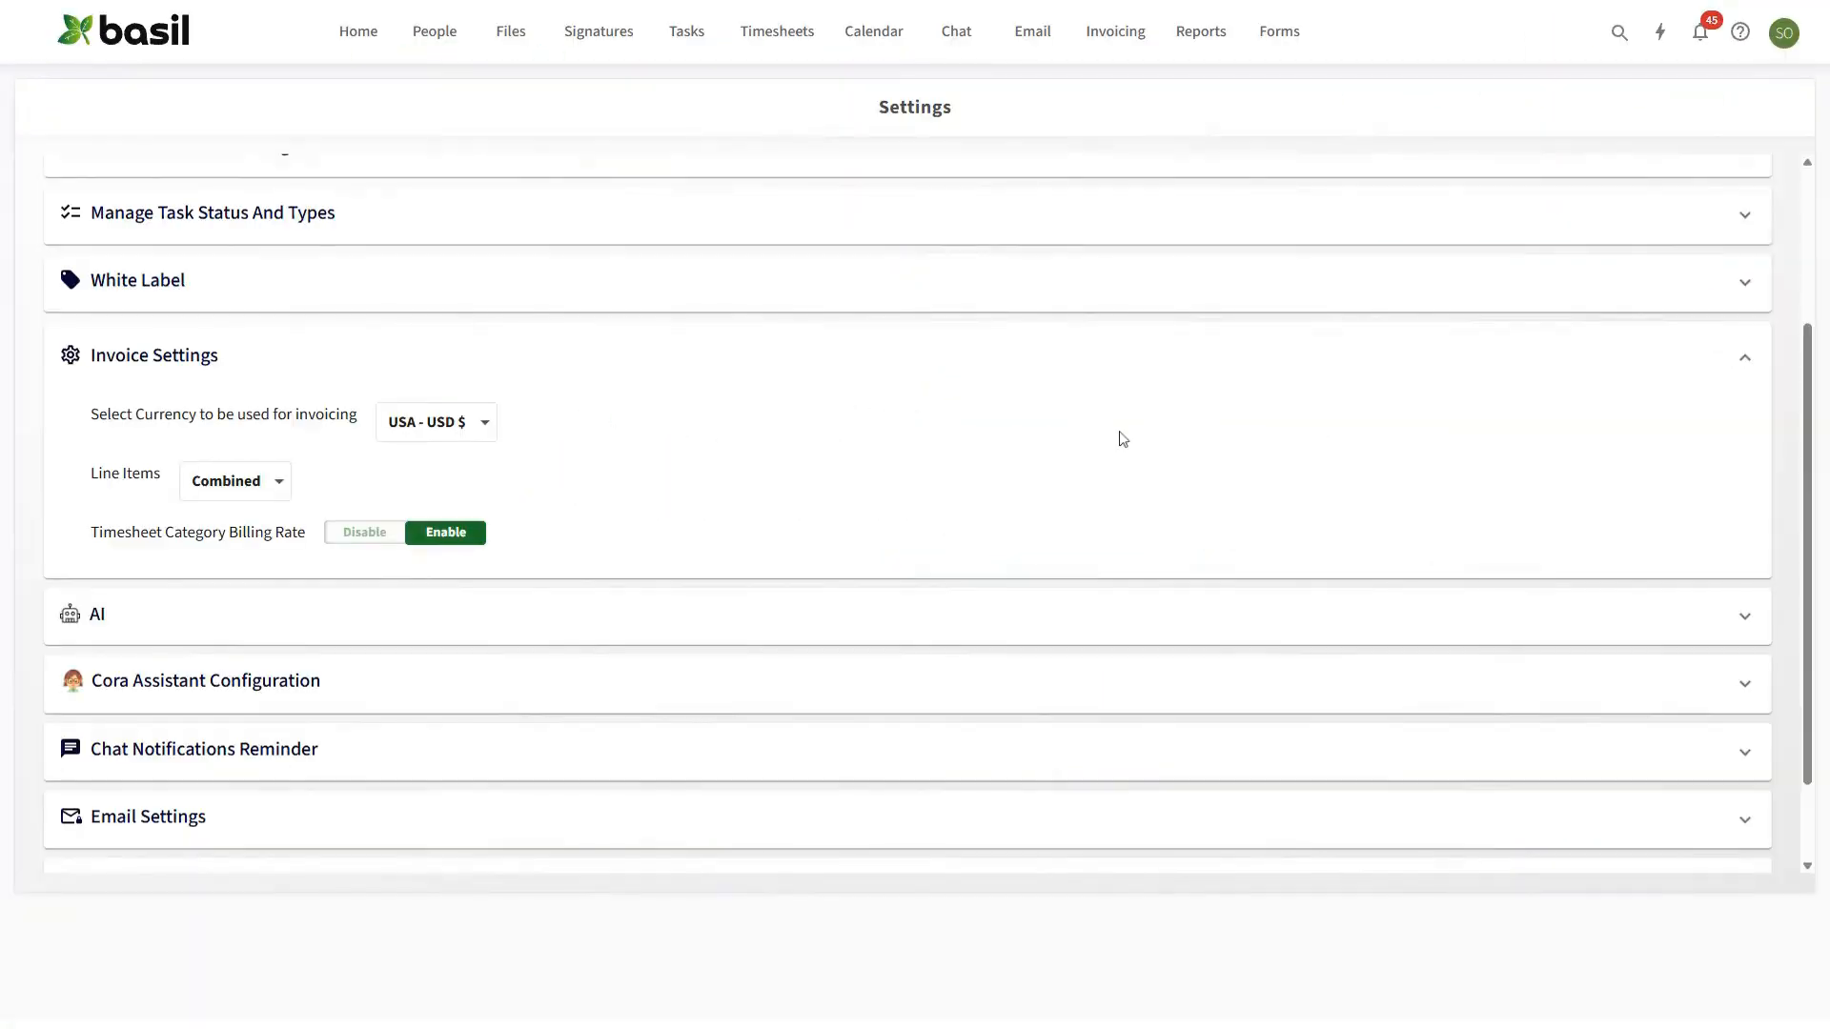
Step: Set the account's Line Items option for invoicing to Both and confirm the change
click(1785, 34)
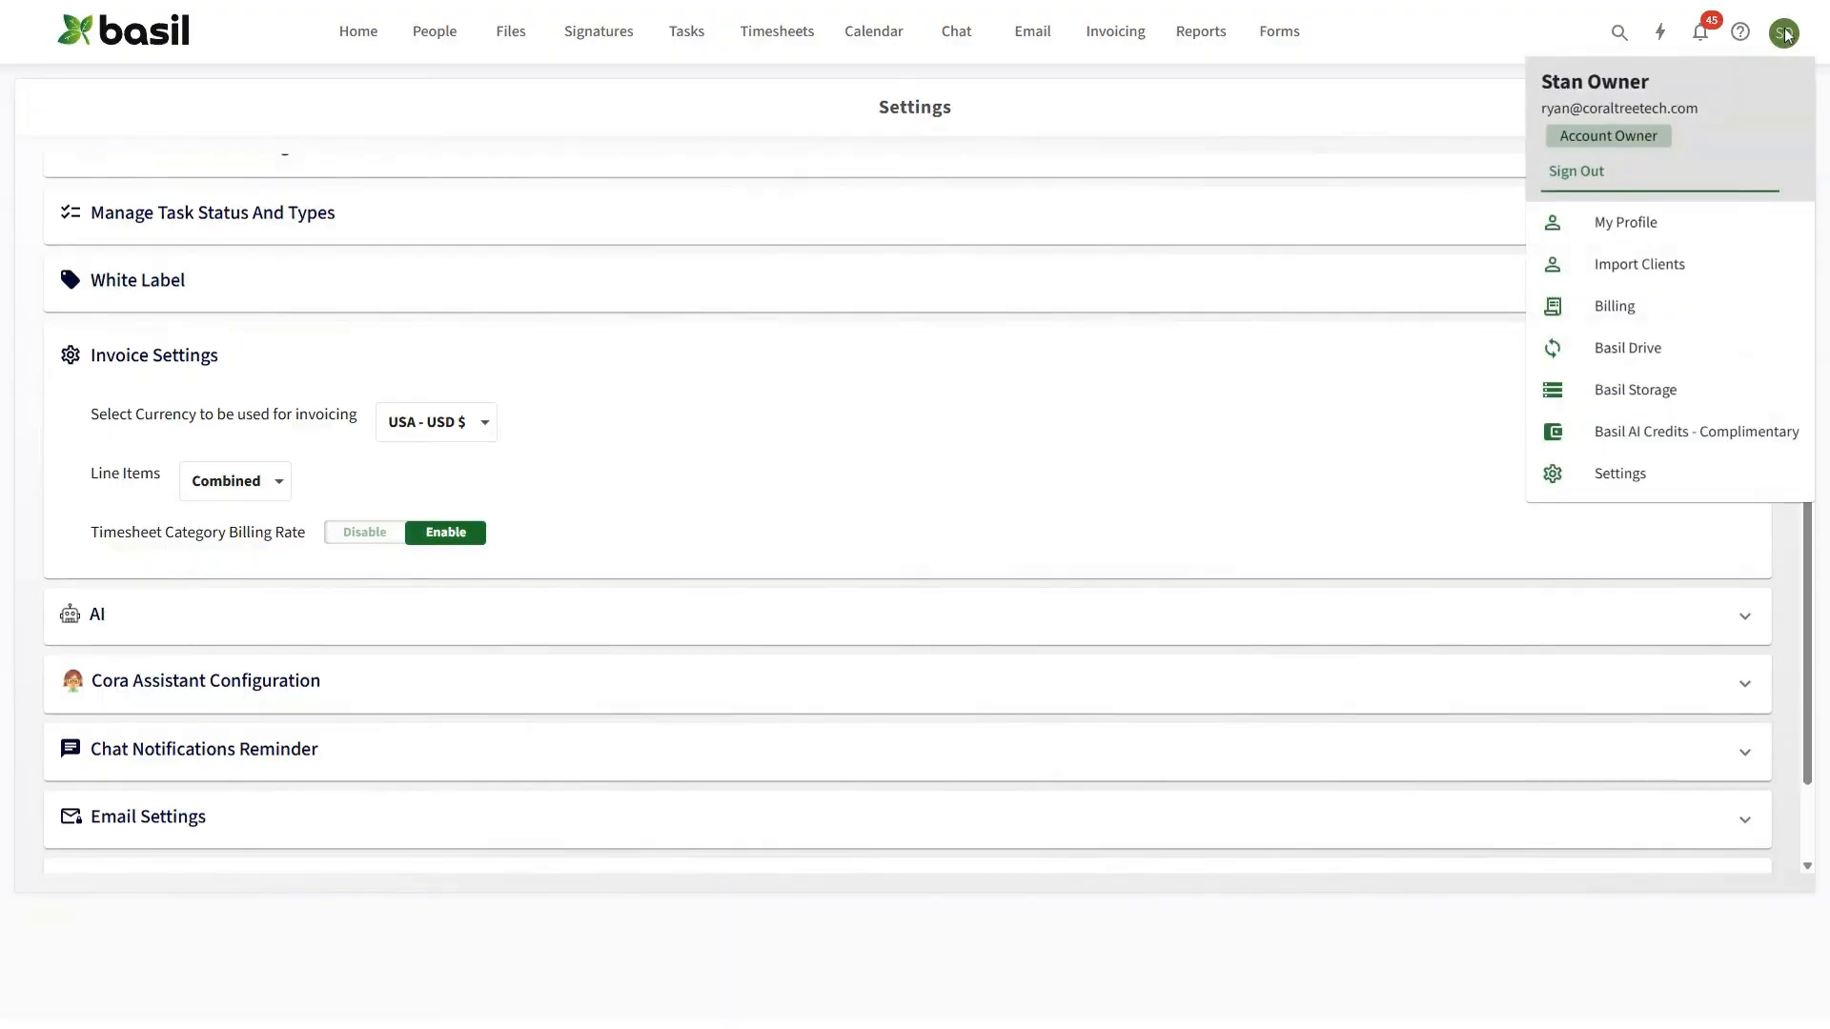
click(774, 492)
click(237, 491)
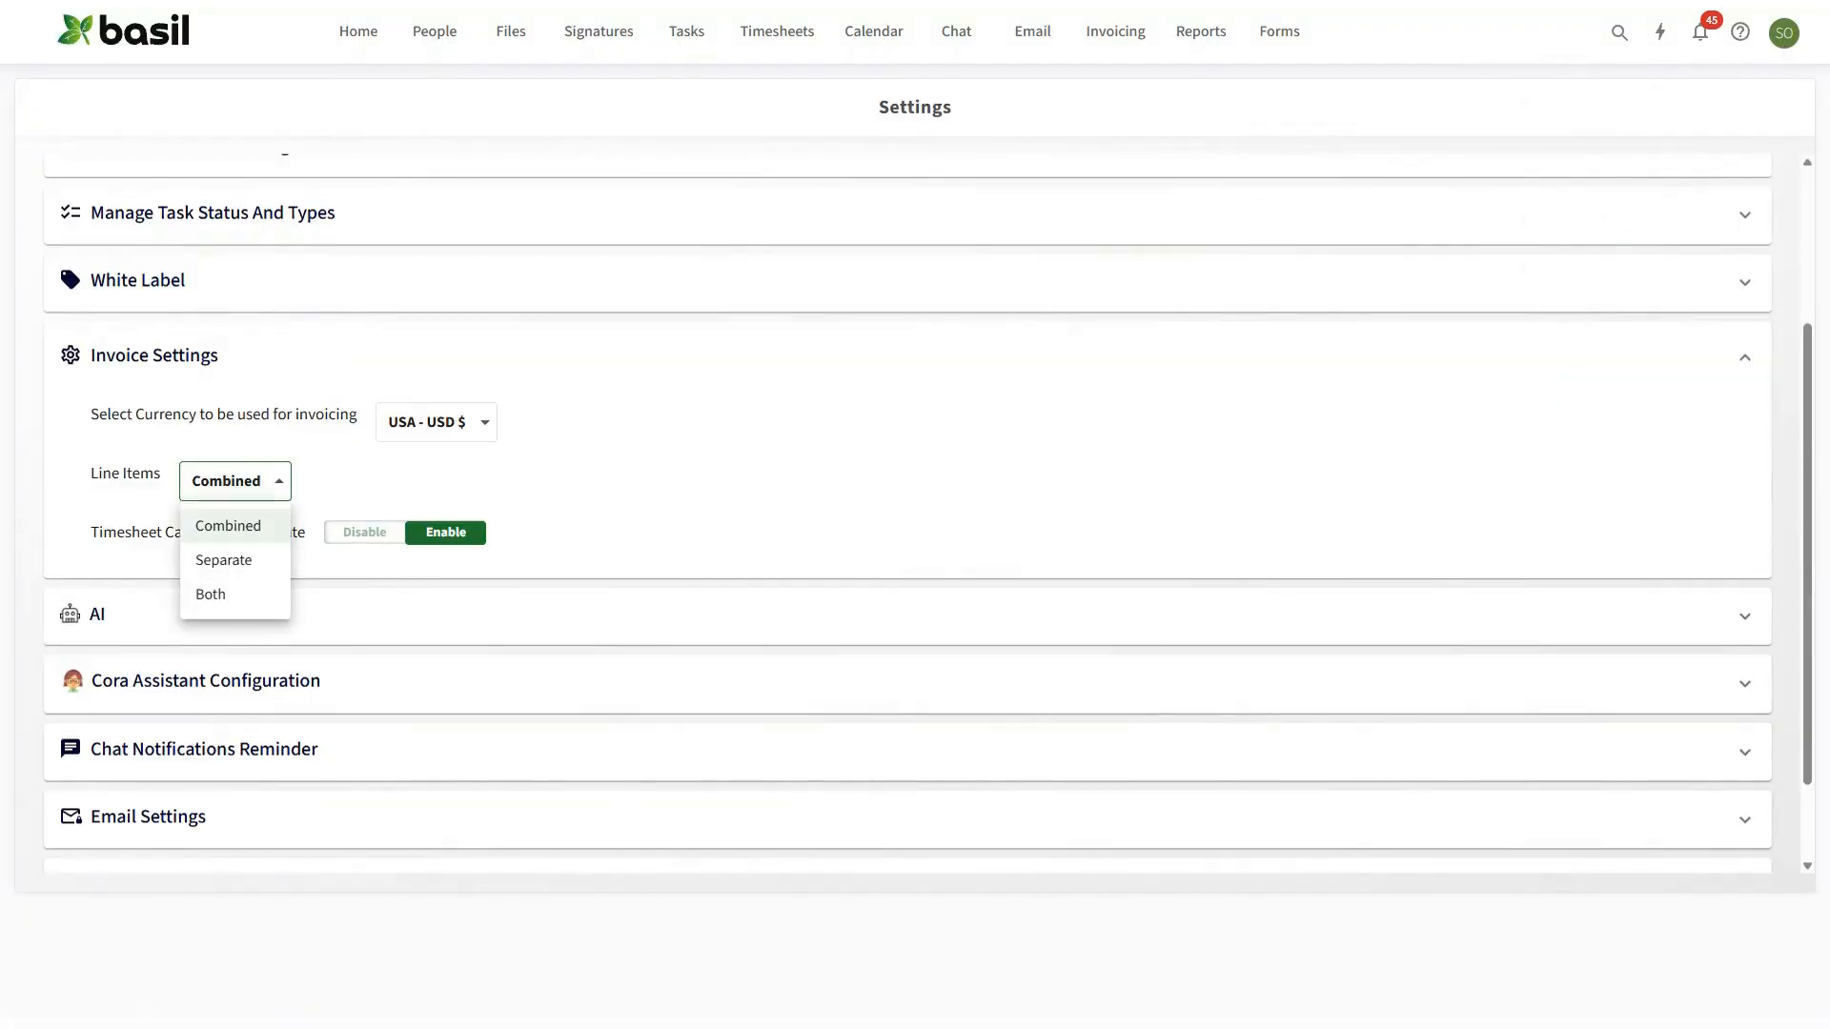
click(229, 596)
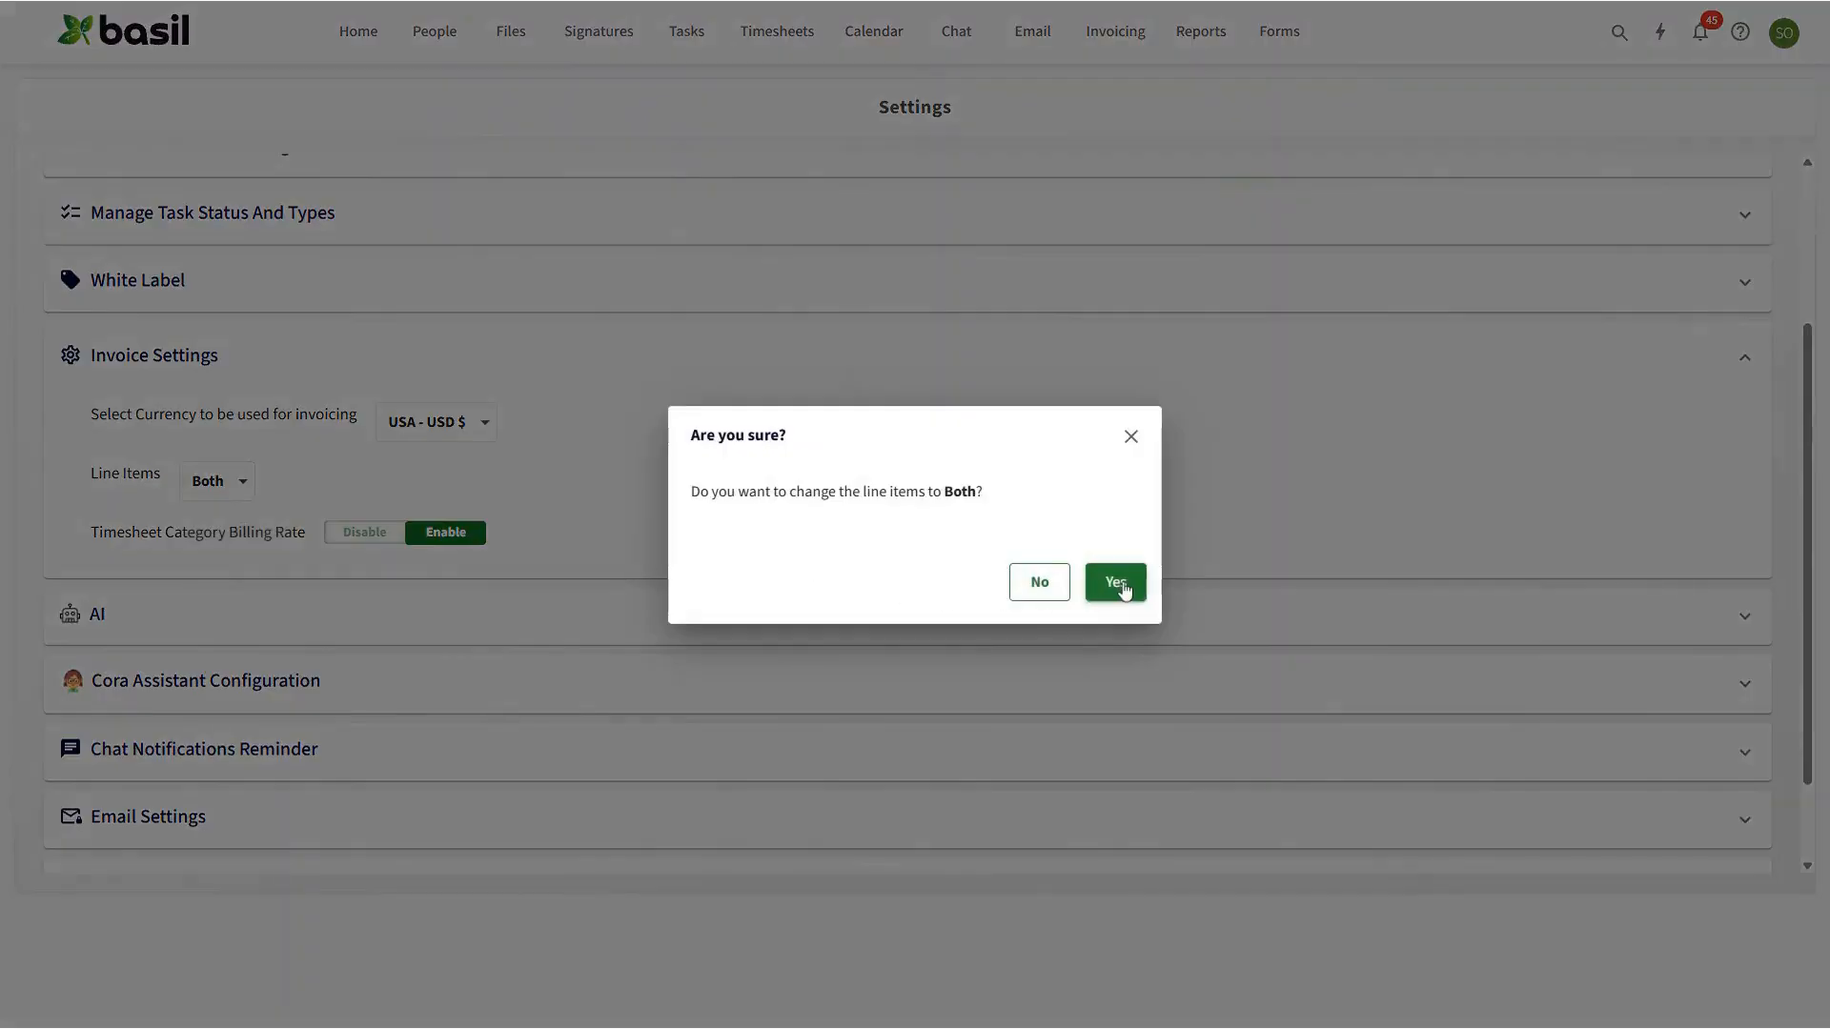
click(1126, 589)
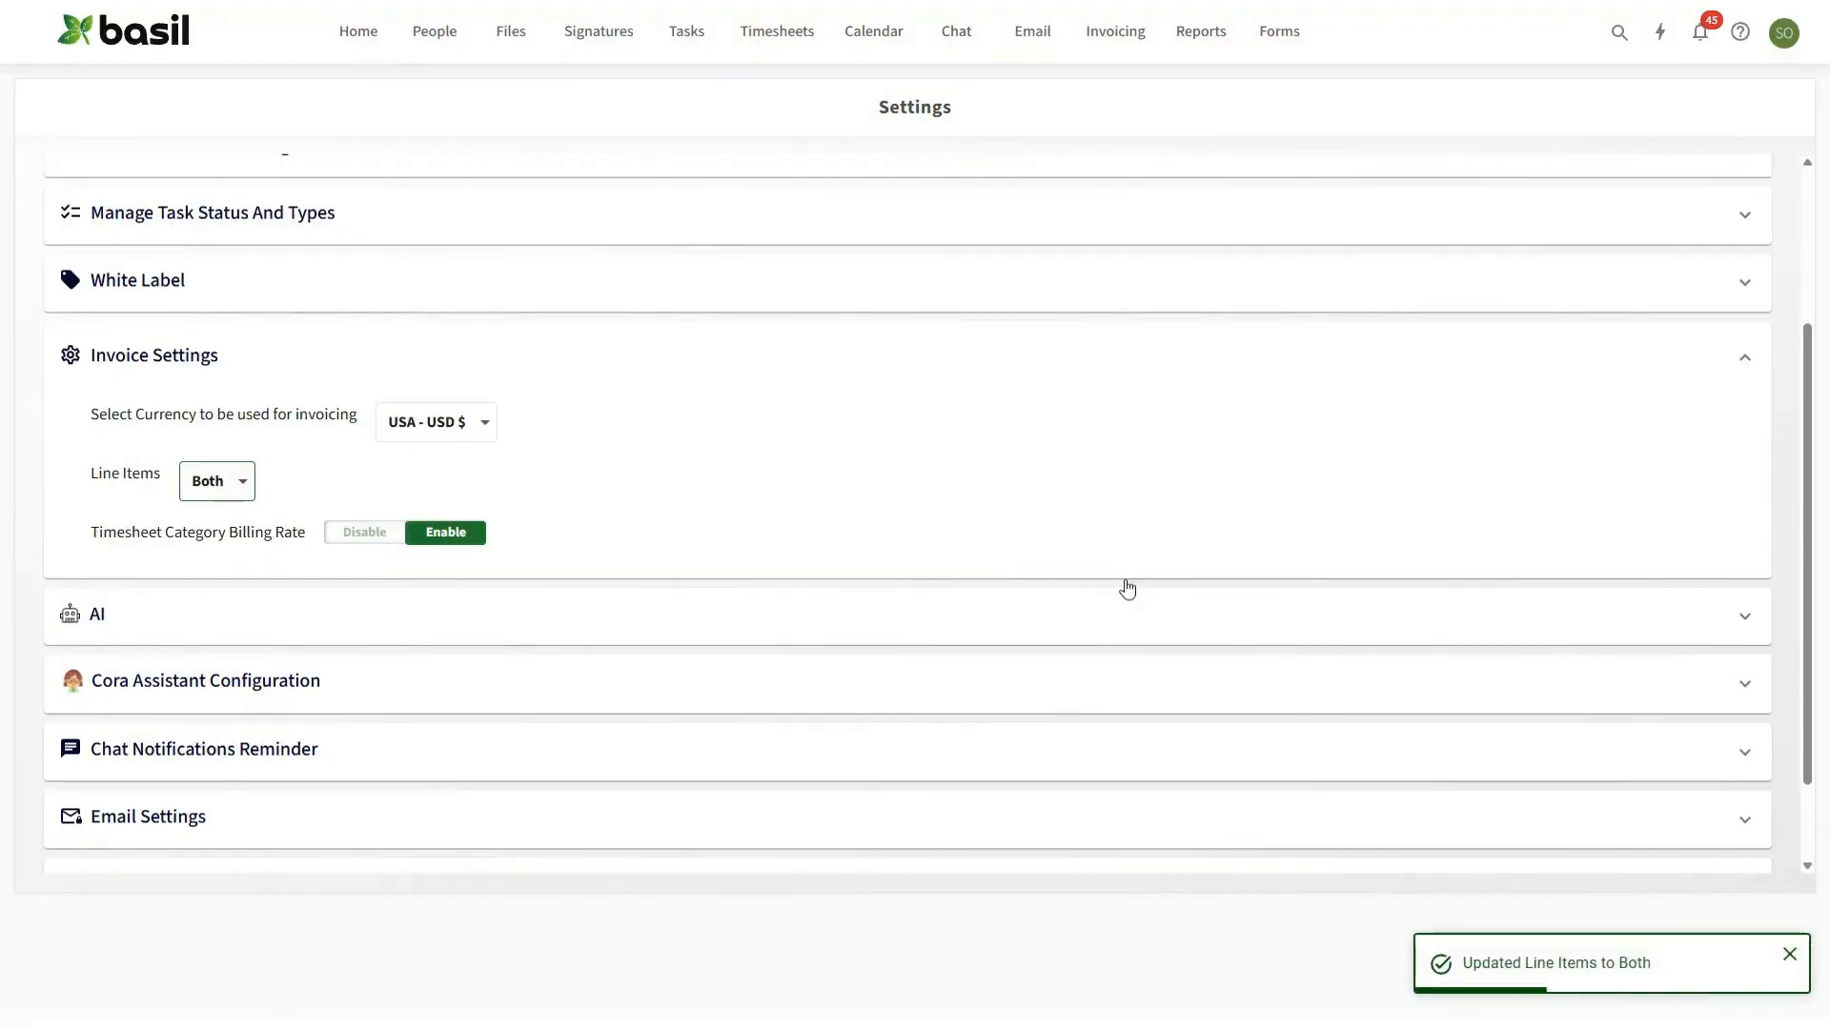
Step: Start a new invoice for Barry Pickins Farm (Corporation) with its line items set to Separate
click(1116, 36)
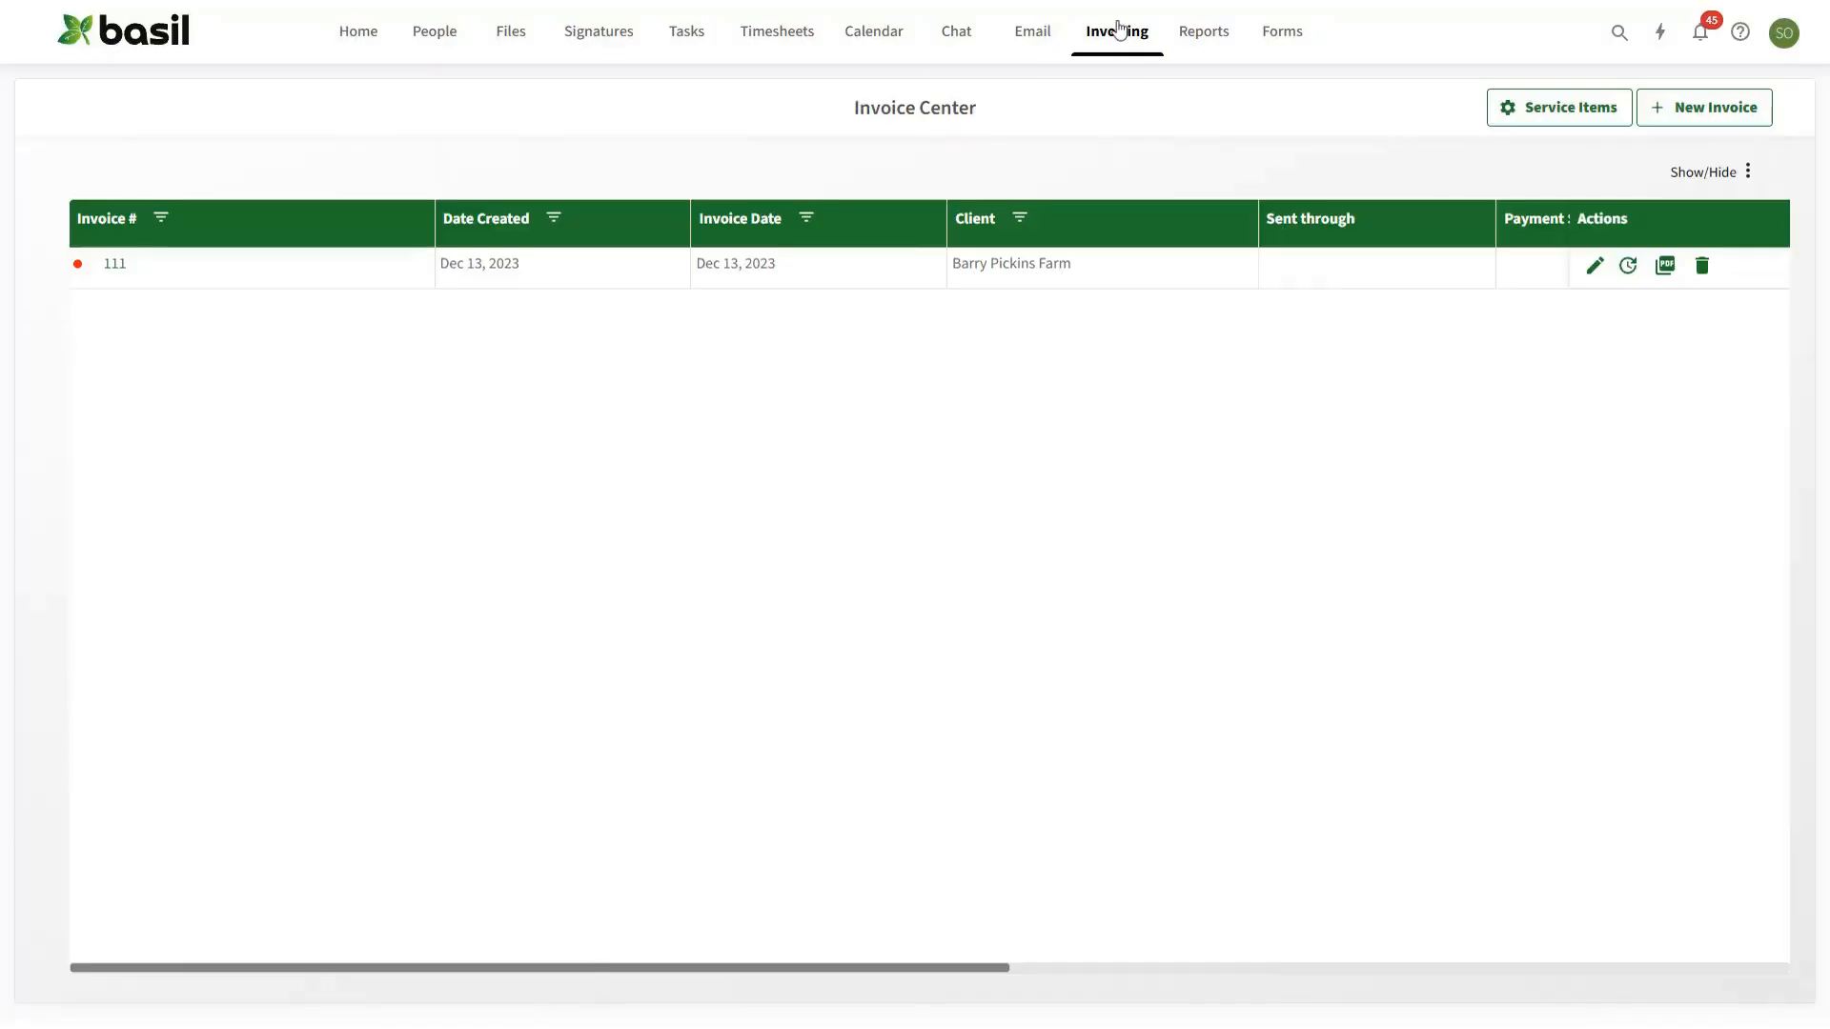
click(1716, 109)
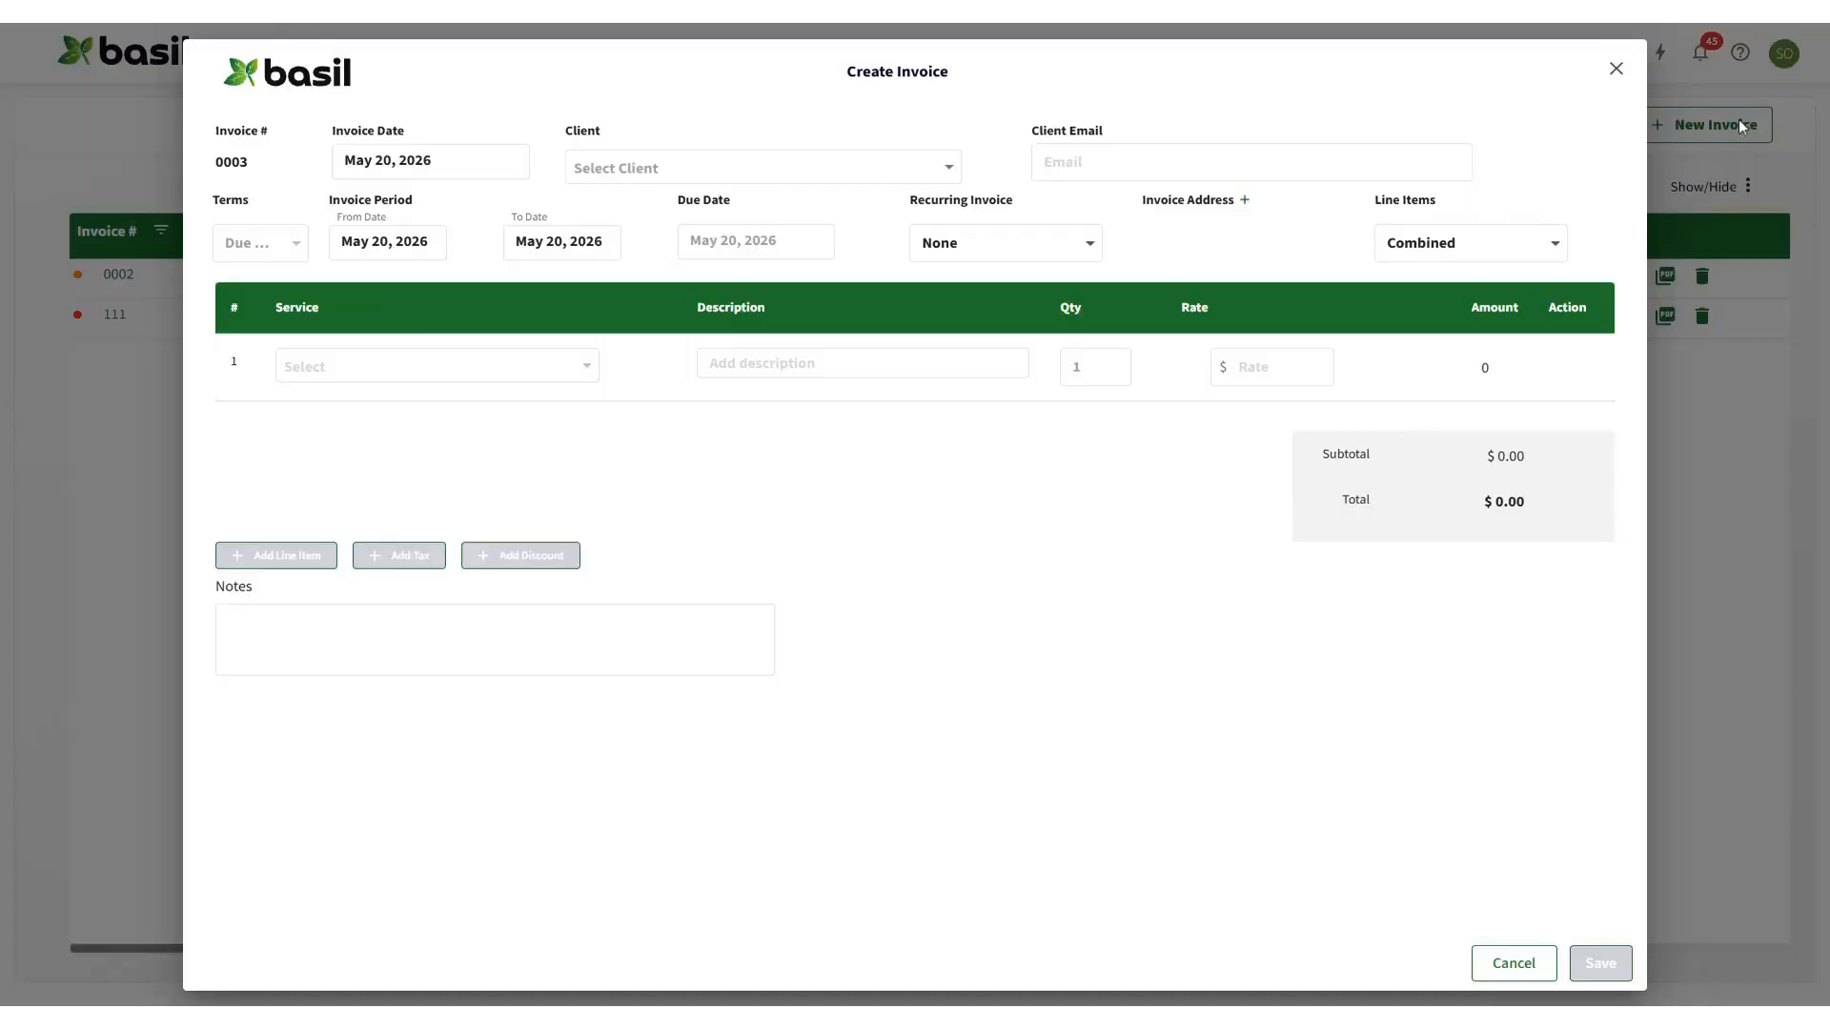
click(820, 168)
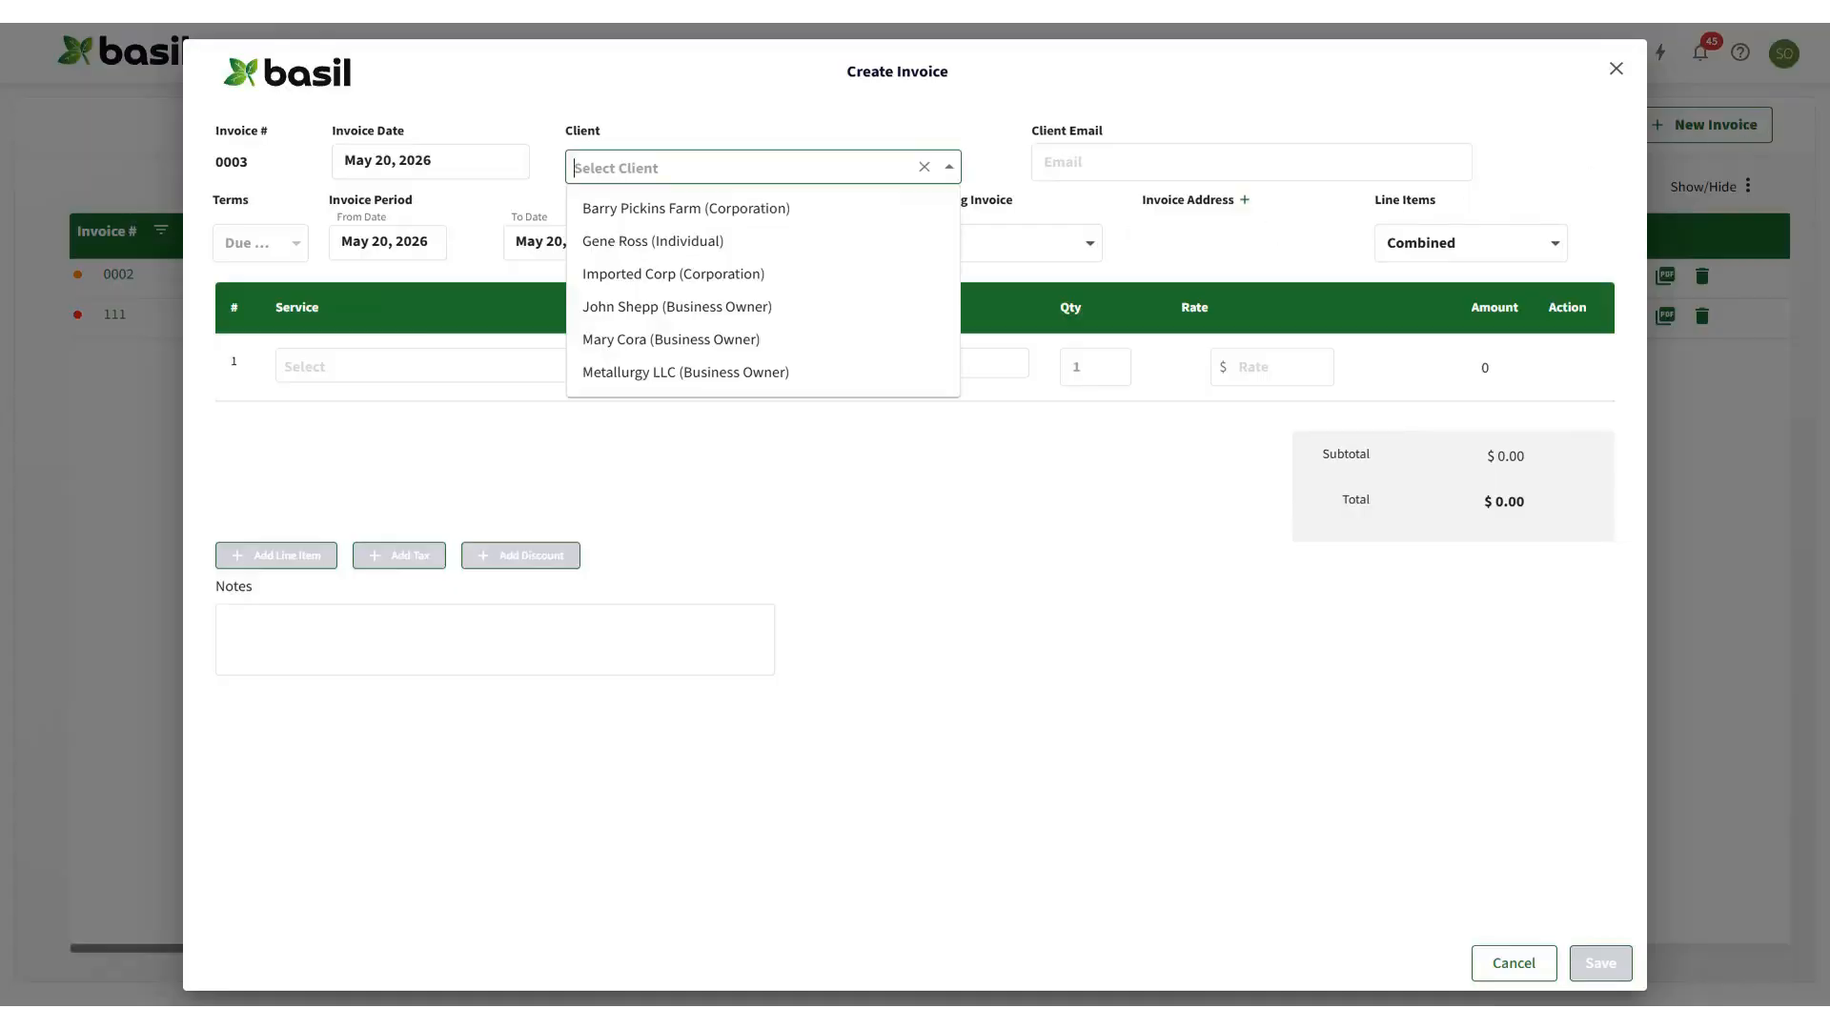
click(753, 211)
click(1430, 251)
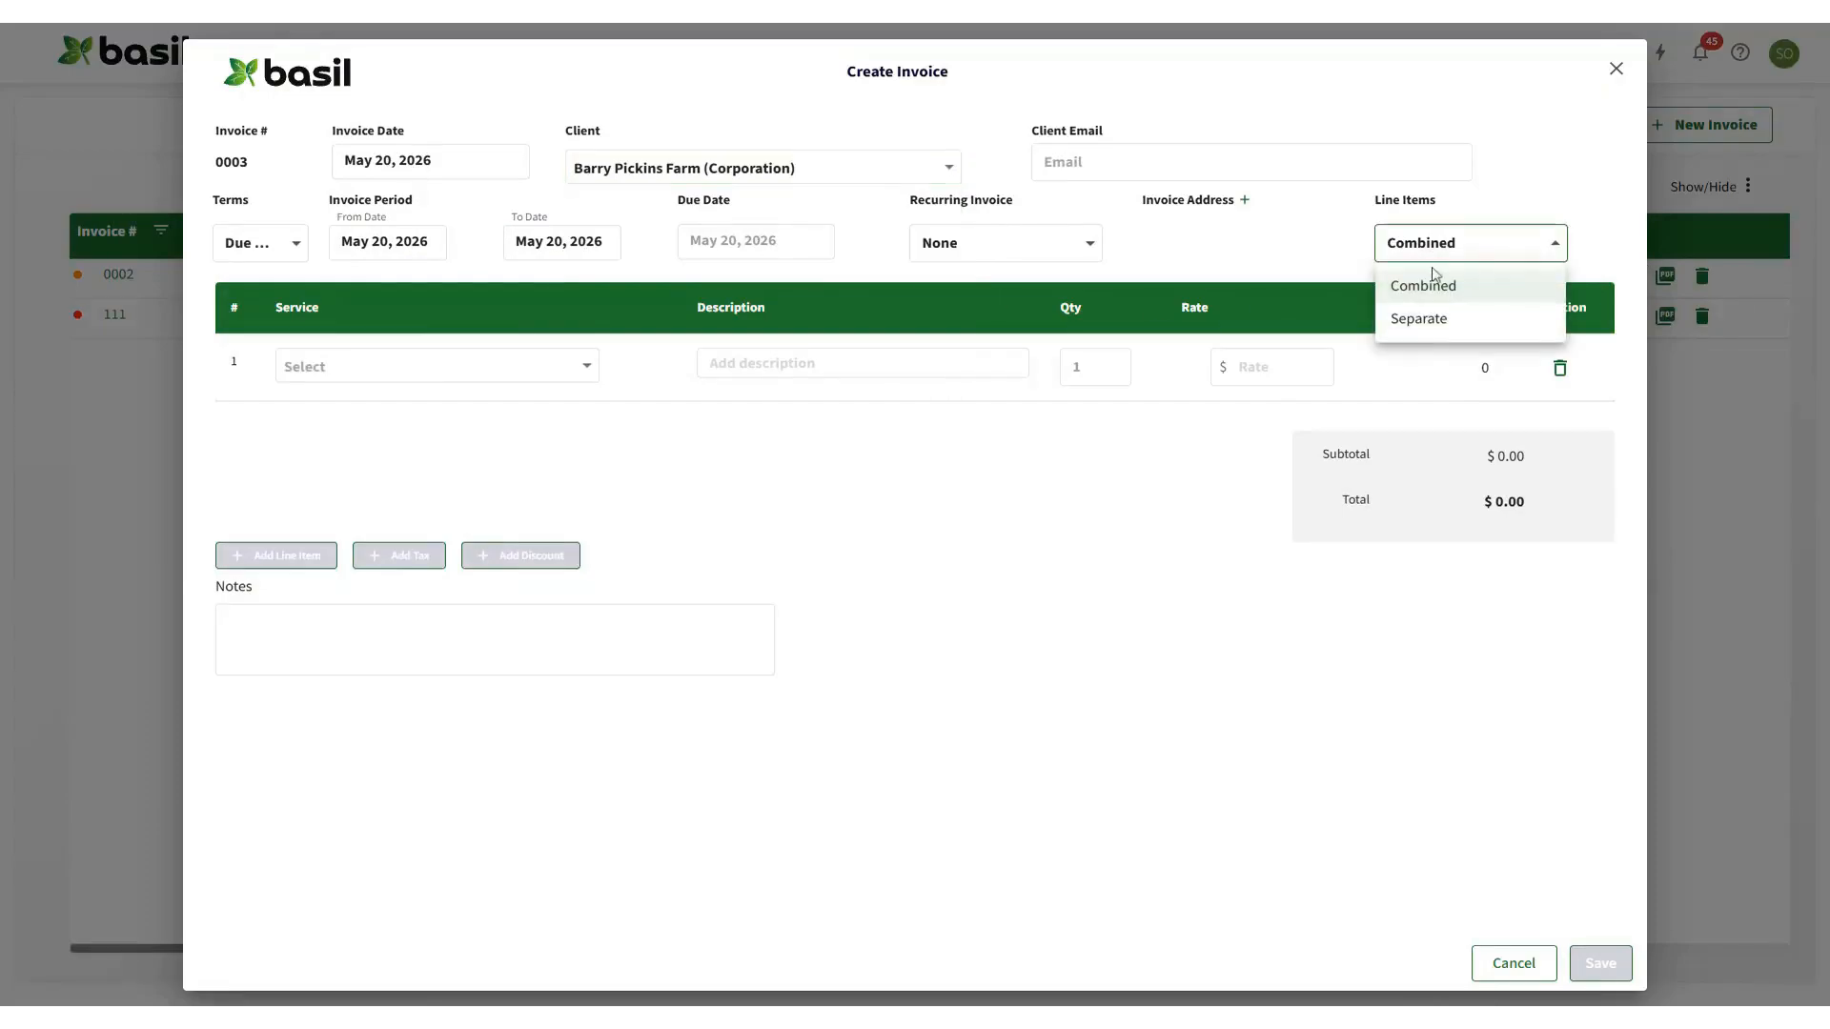
click(1432, 322)
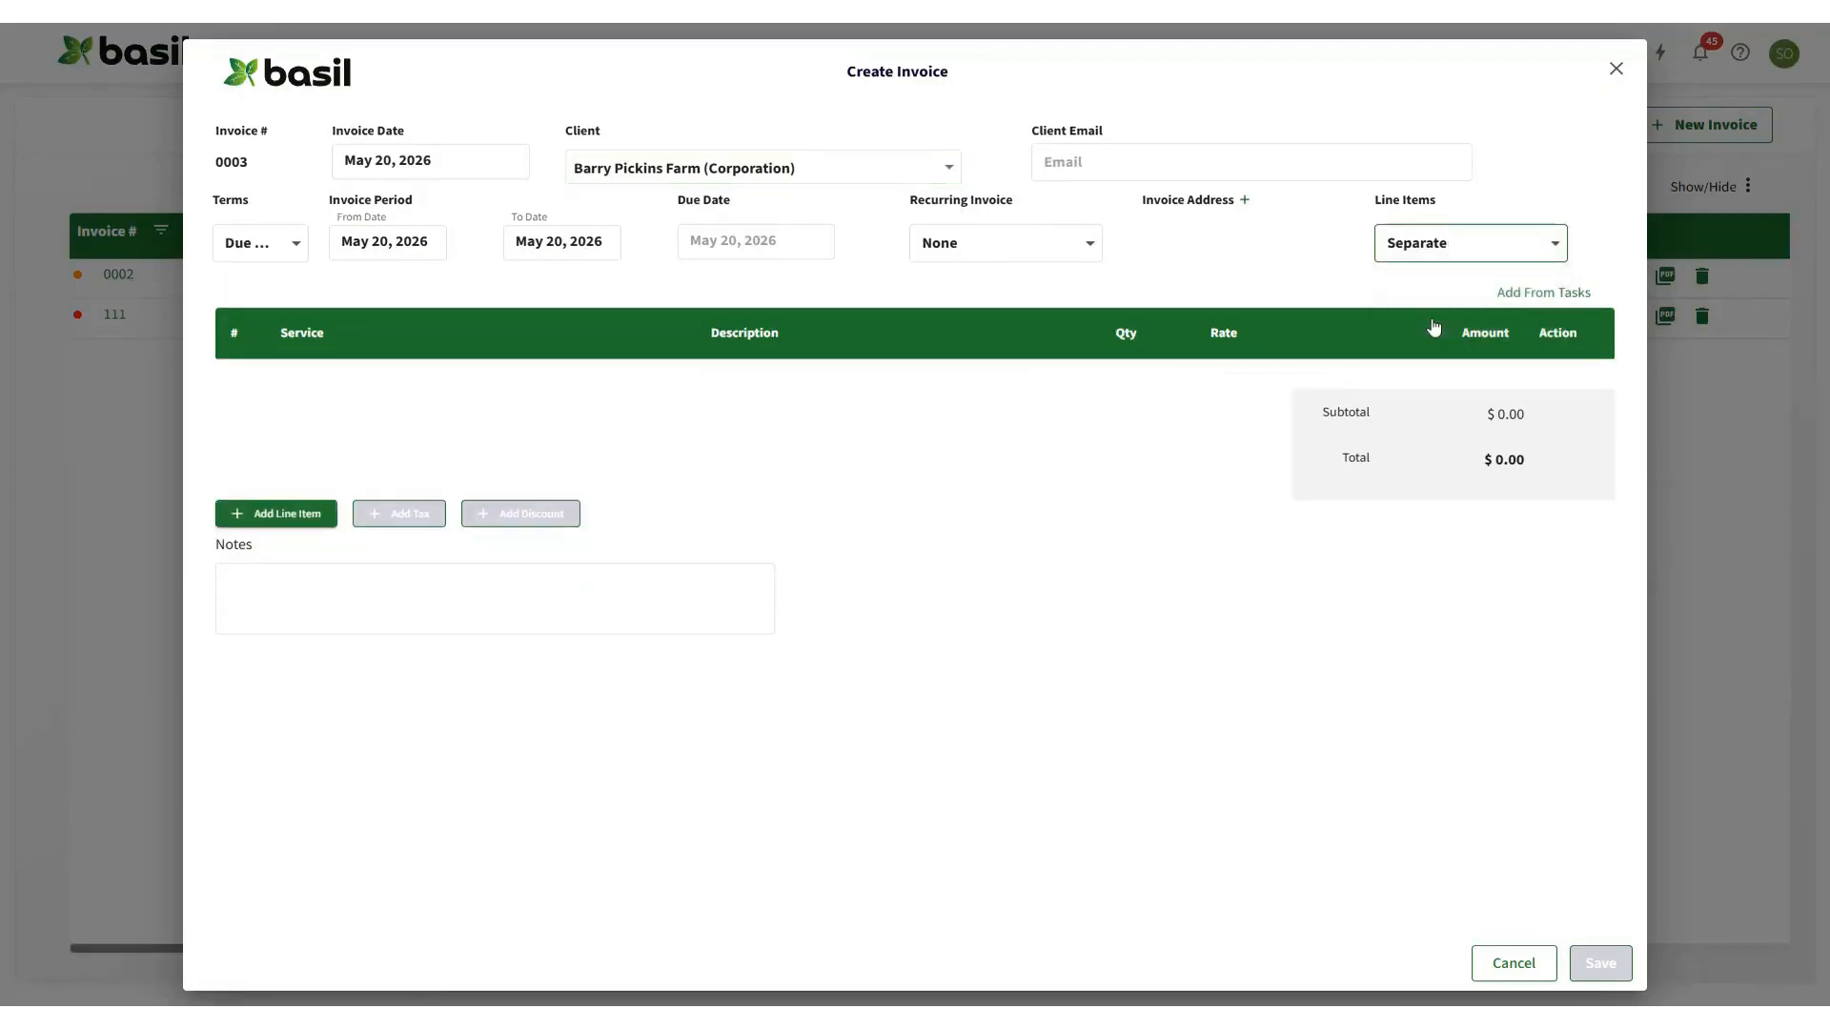
Step: Add all of the client's in-progress and completed tasks, T-135, T-133, T-132 and T-131, to the bill as separate lines
click(1525, 297)
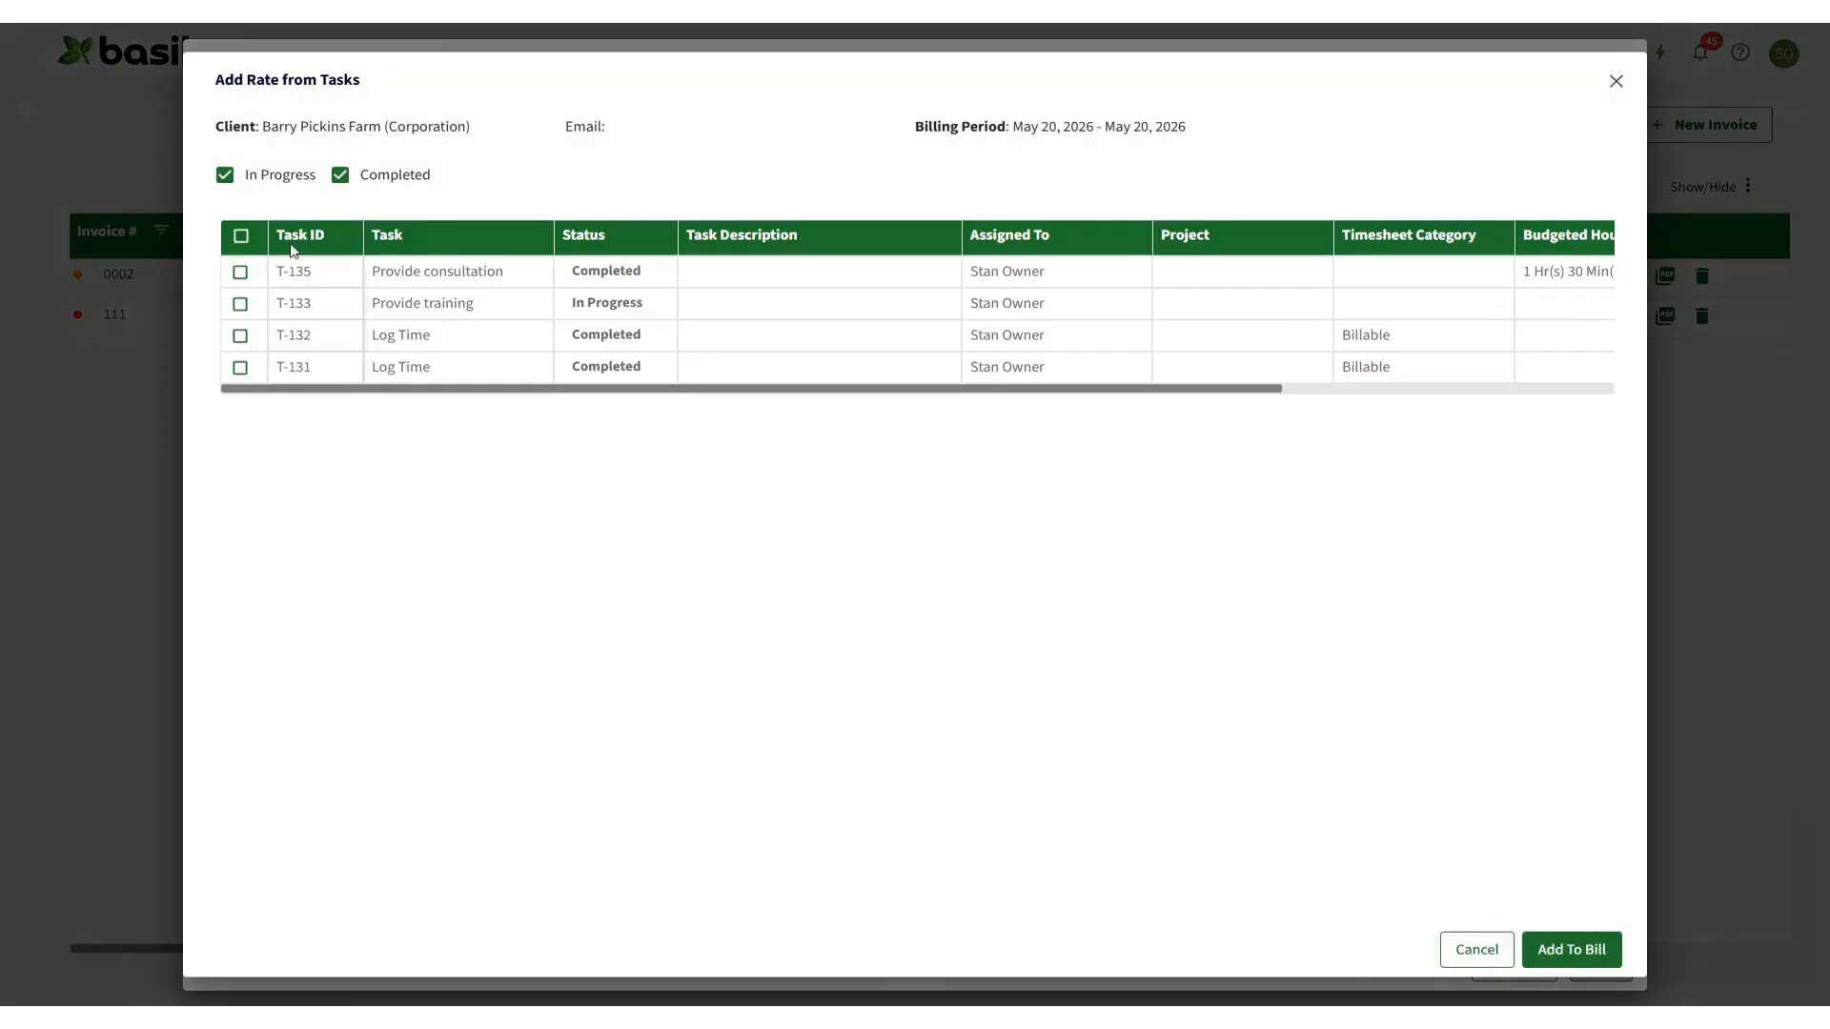
click(241, 236)
click(1574, 952)
scroll(732, 489, up, 1)
scroll(685, 552, down, 1)
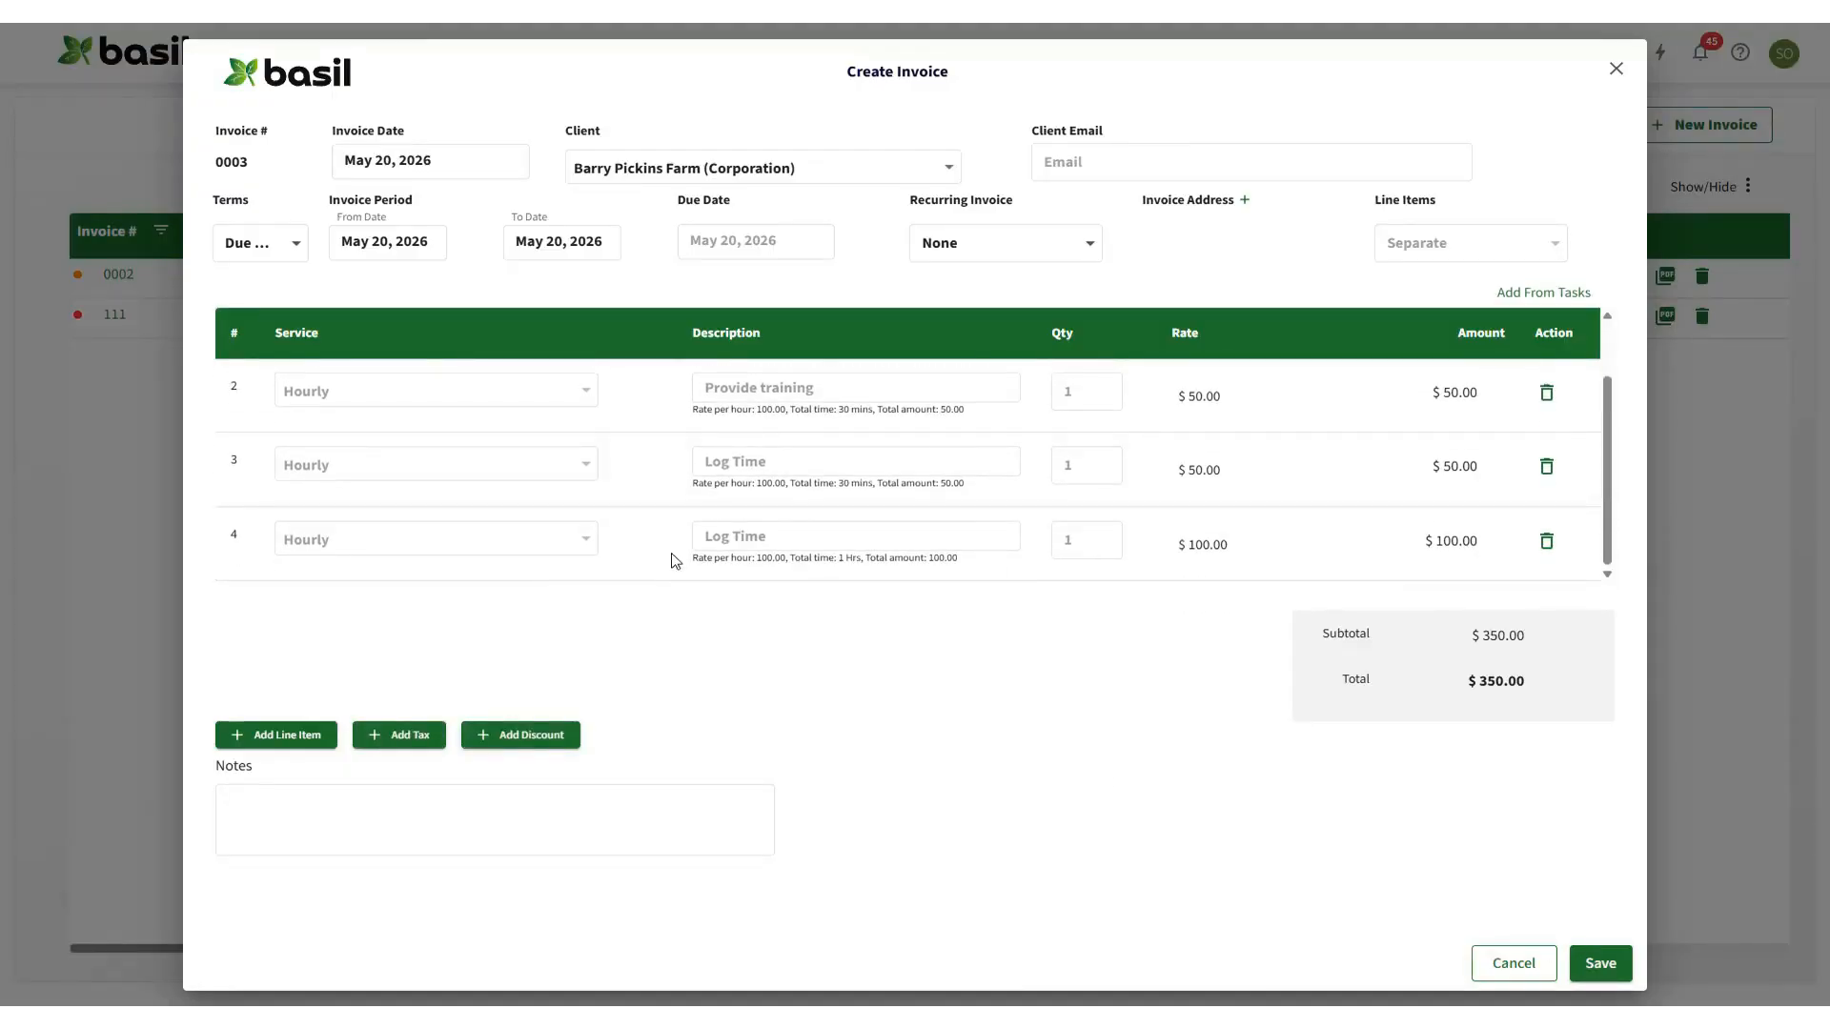
Step: Add another line item below the task charges and choose its service
click(274, 735)
click(534, 545)
click(360, 698)
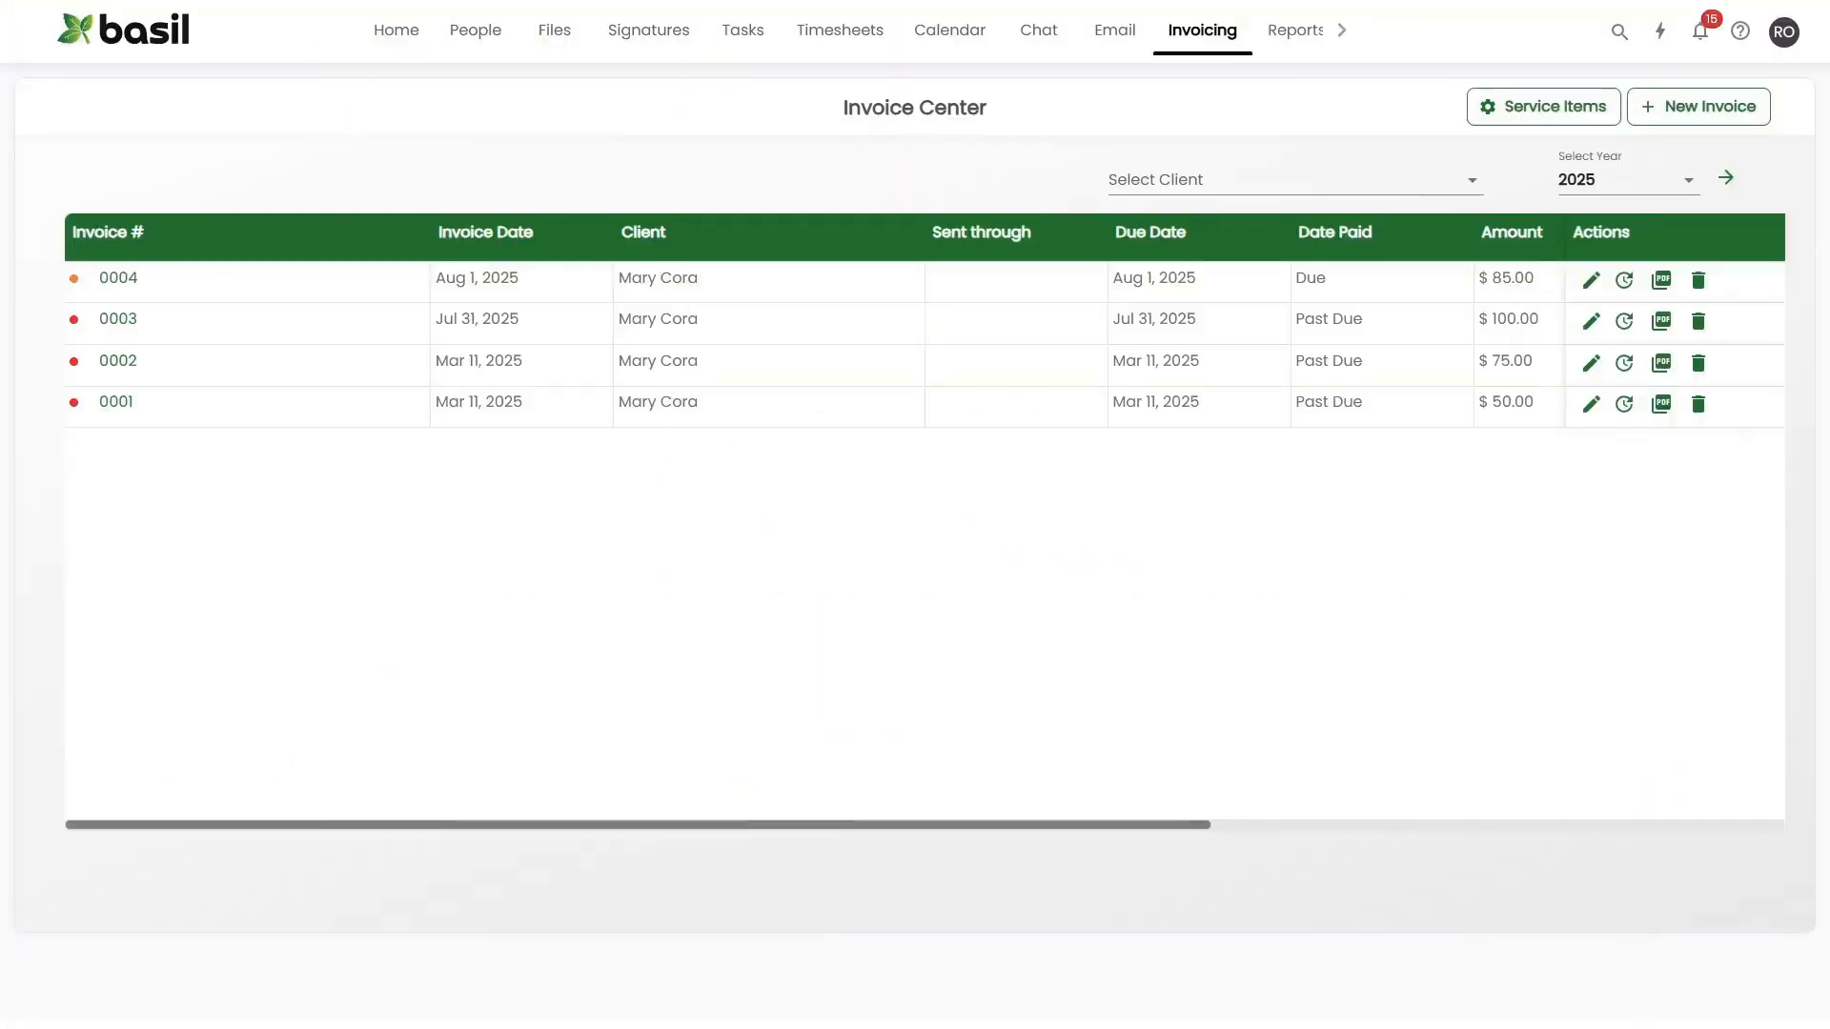
Step: Review the details of the invoice dated Aug 1, 2025, and open its PDF version
click(118, 278)
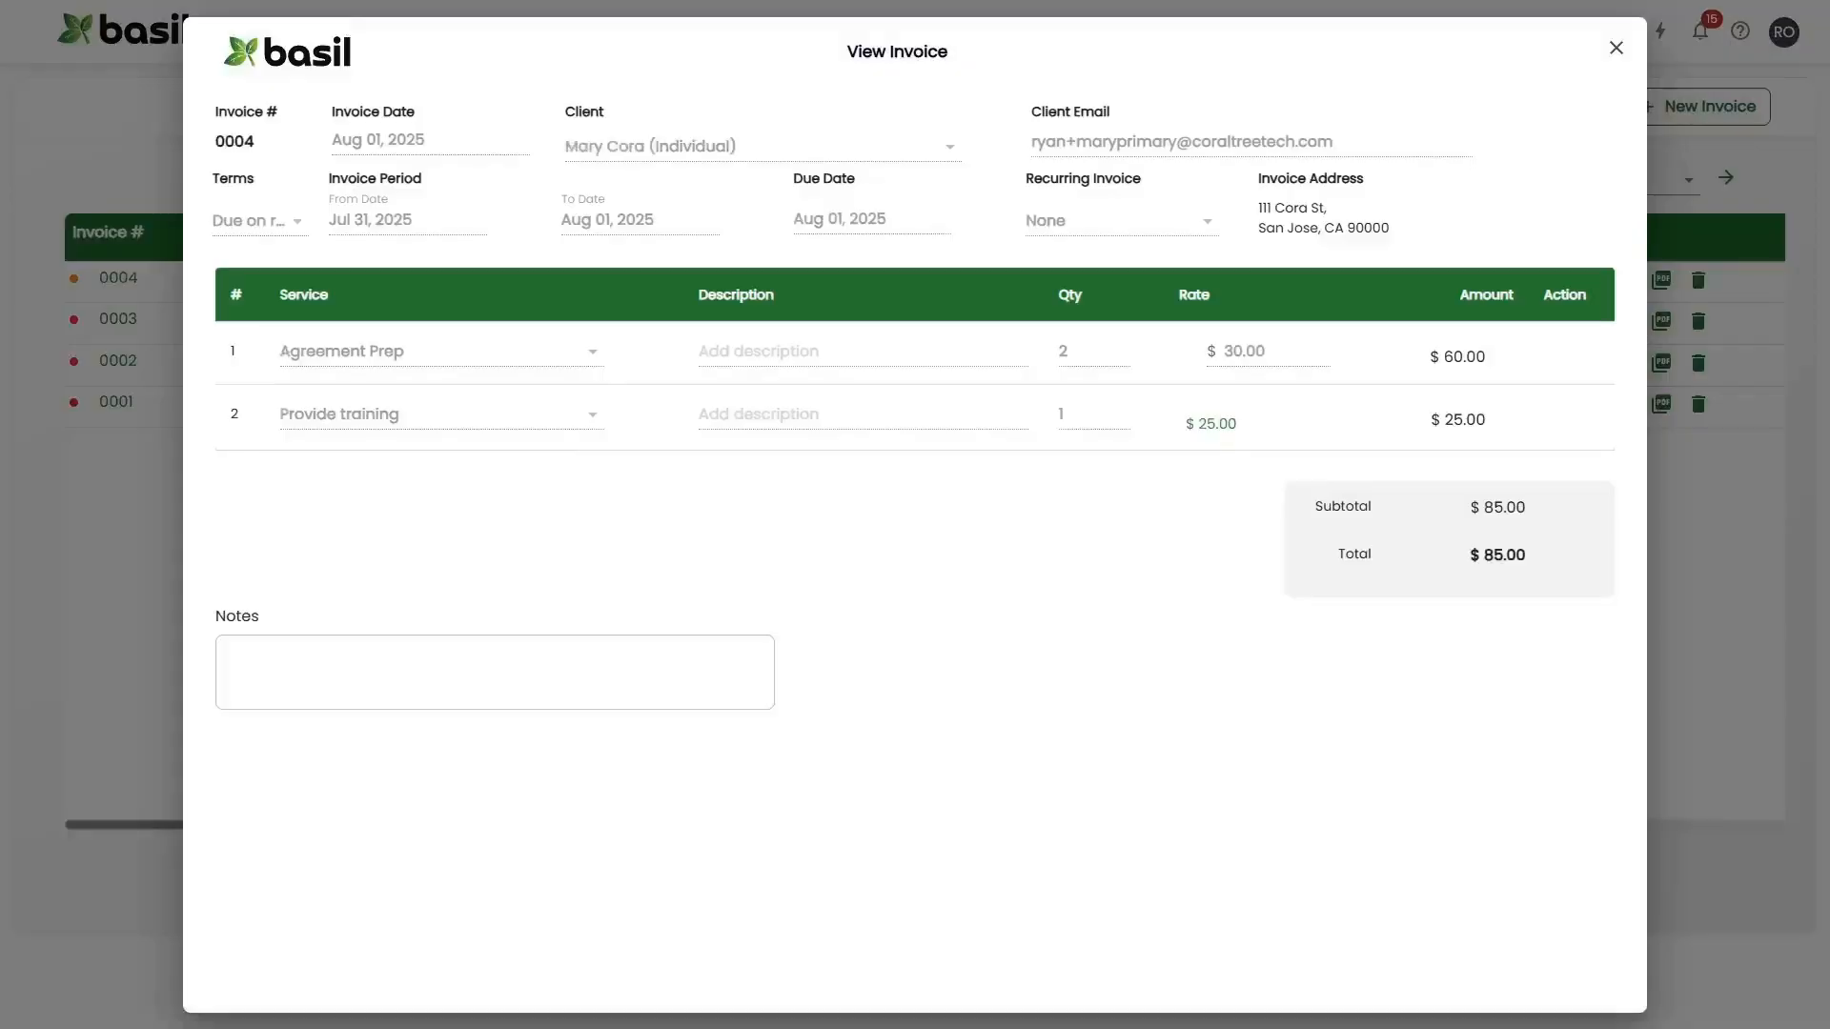
click(1616, 48)
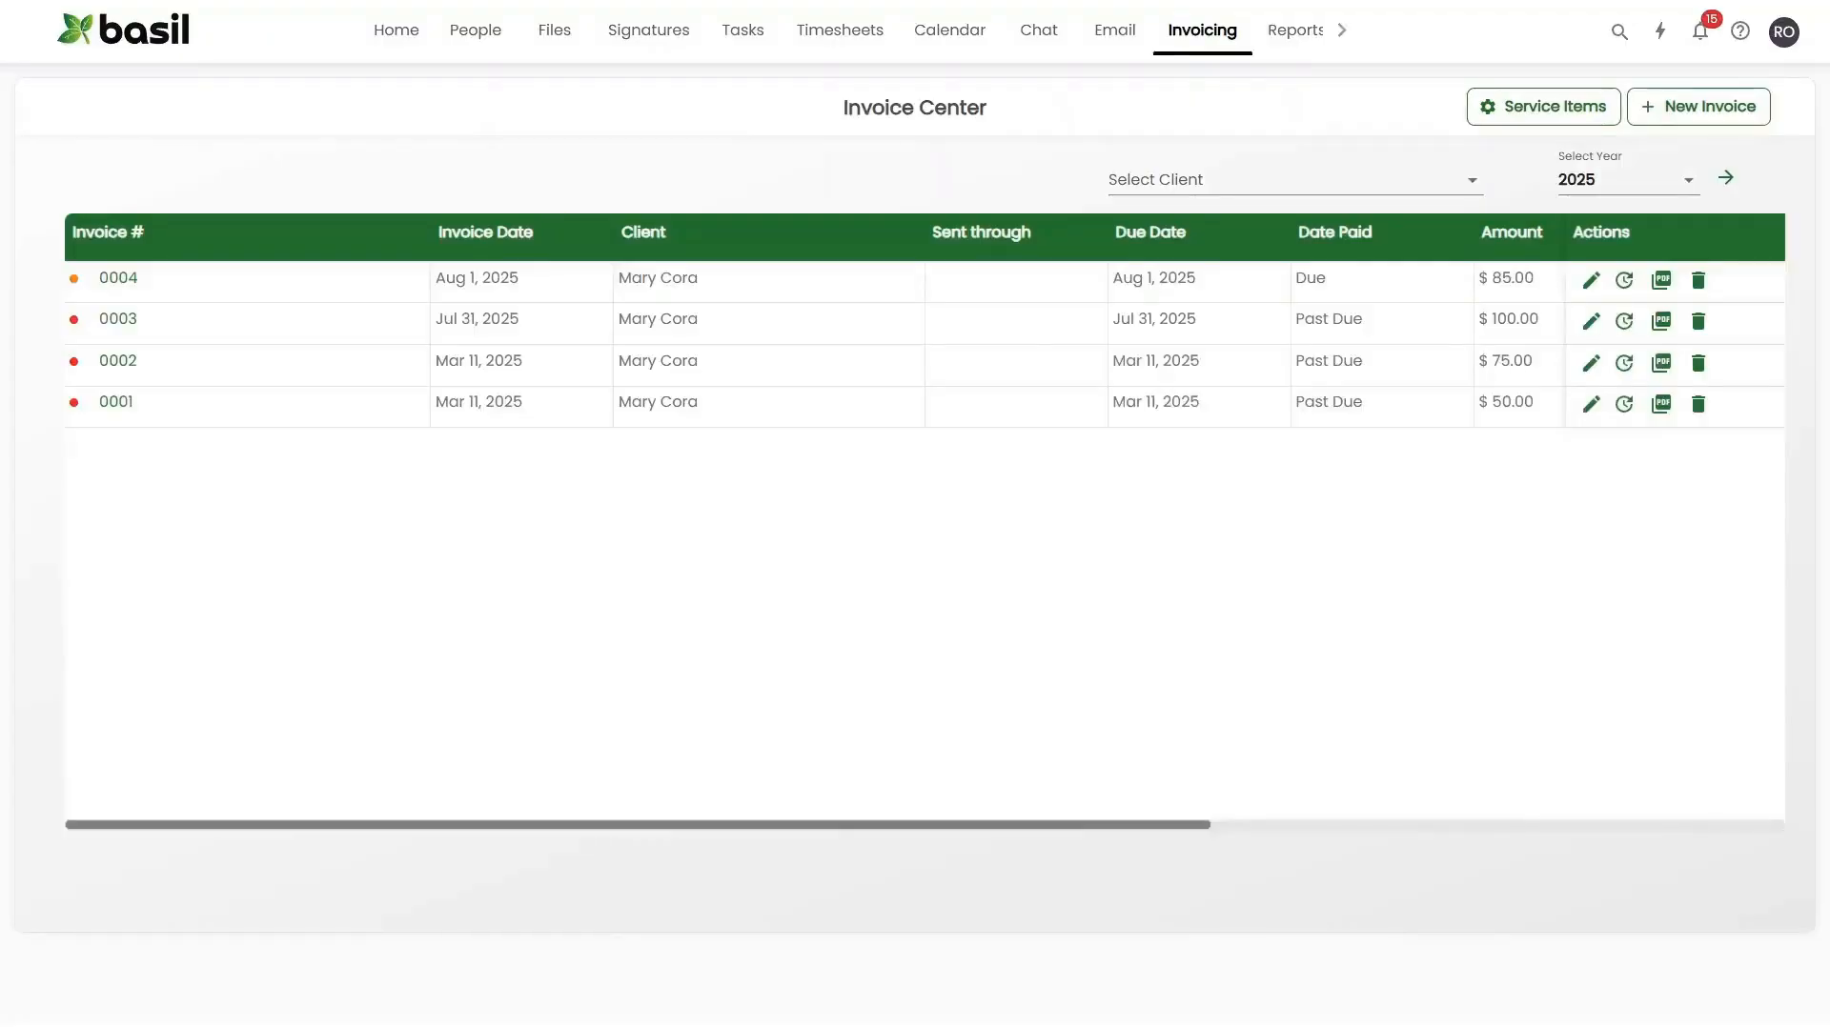
click(1661, 279)
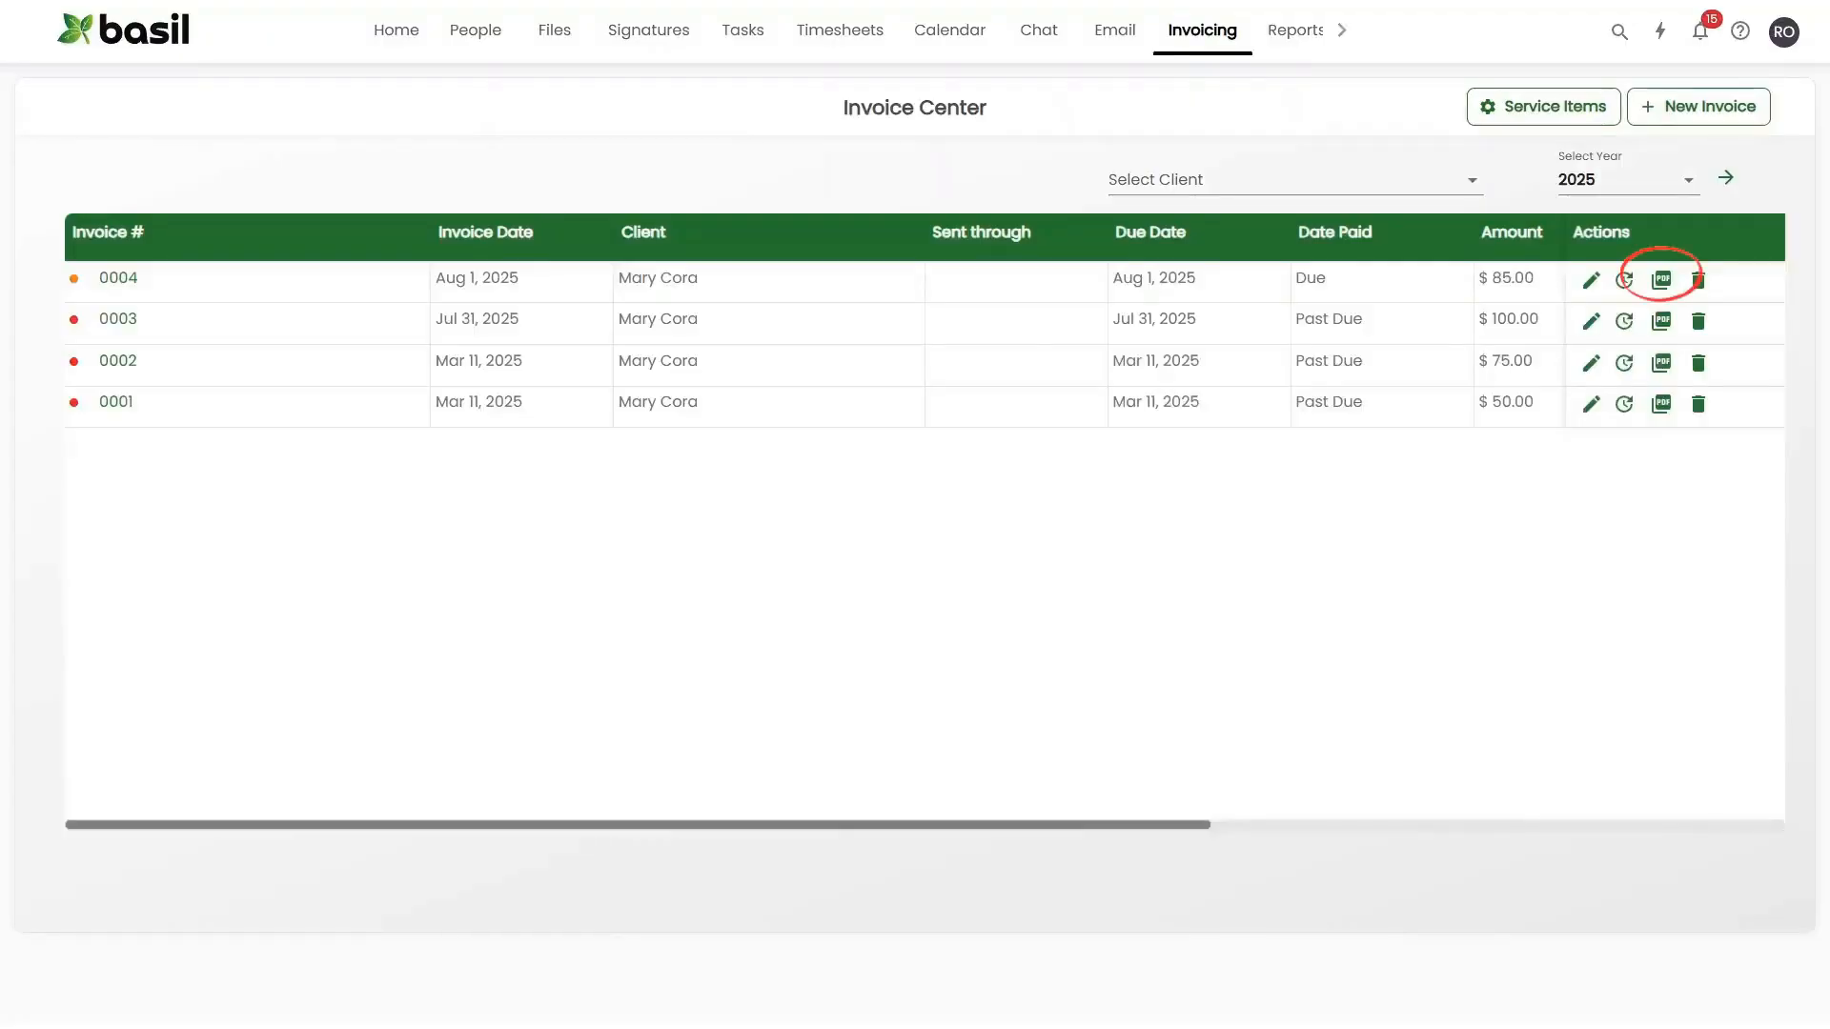